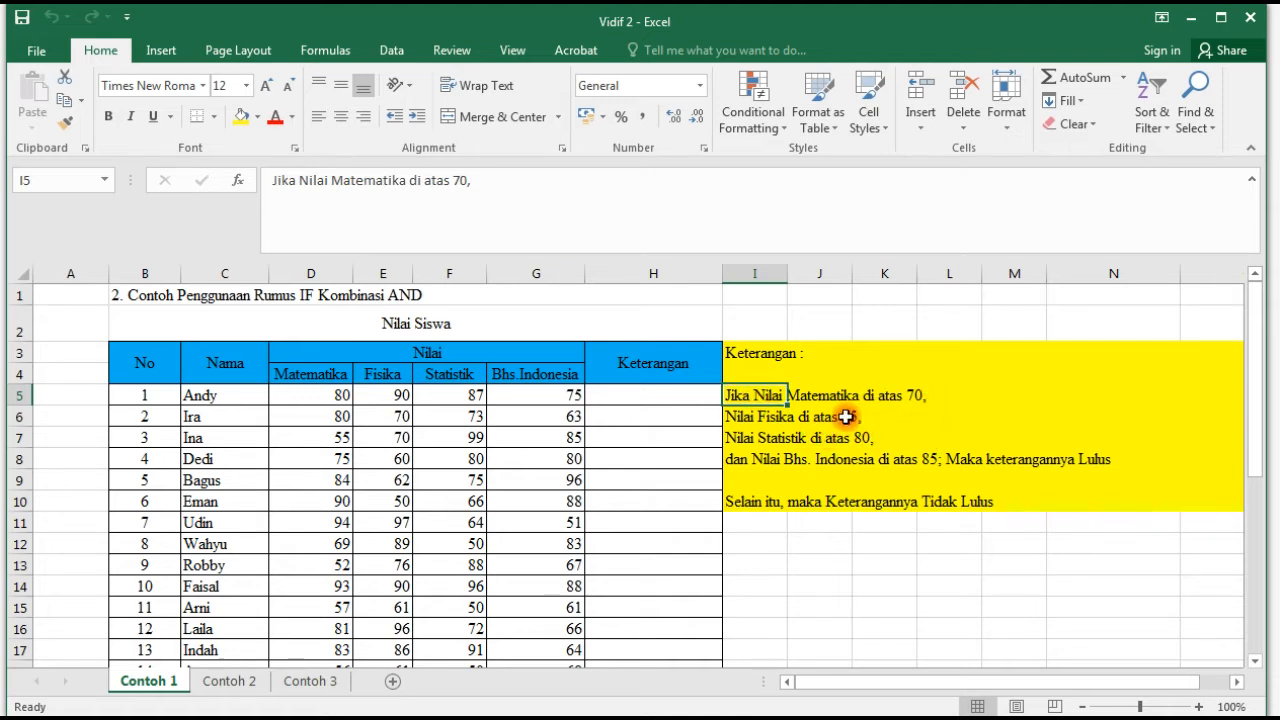
Review the pass criteria beside the table and the first student's scores in all four subjects.
left_click(762, 462)
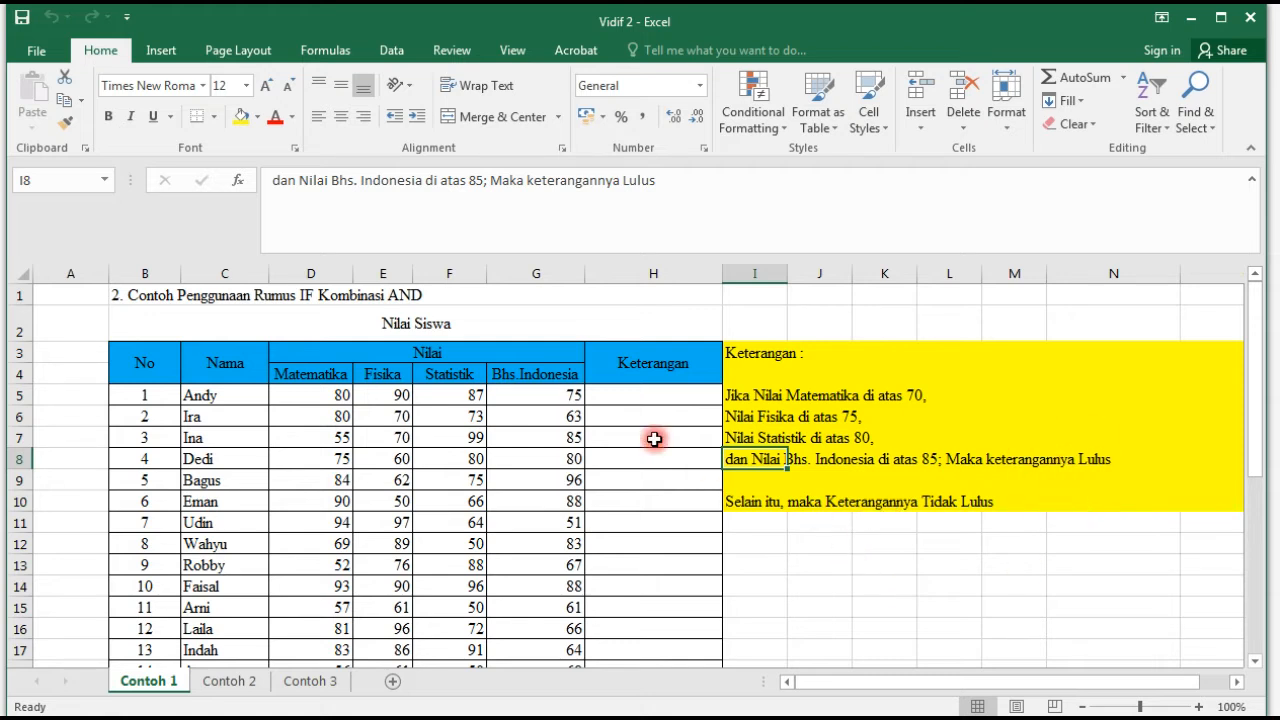
left_click(320, 392)
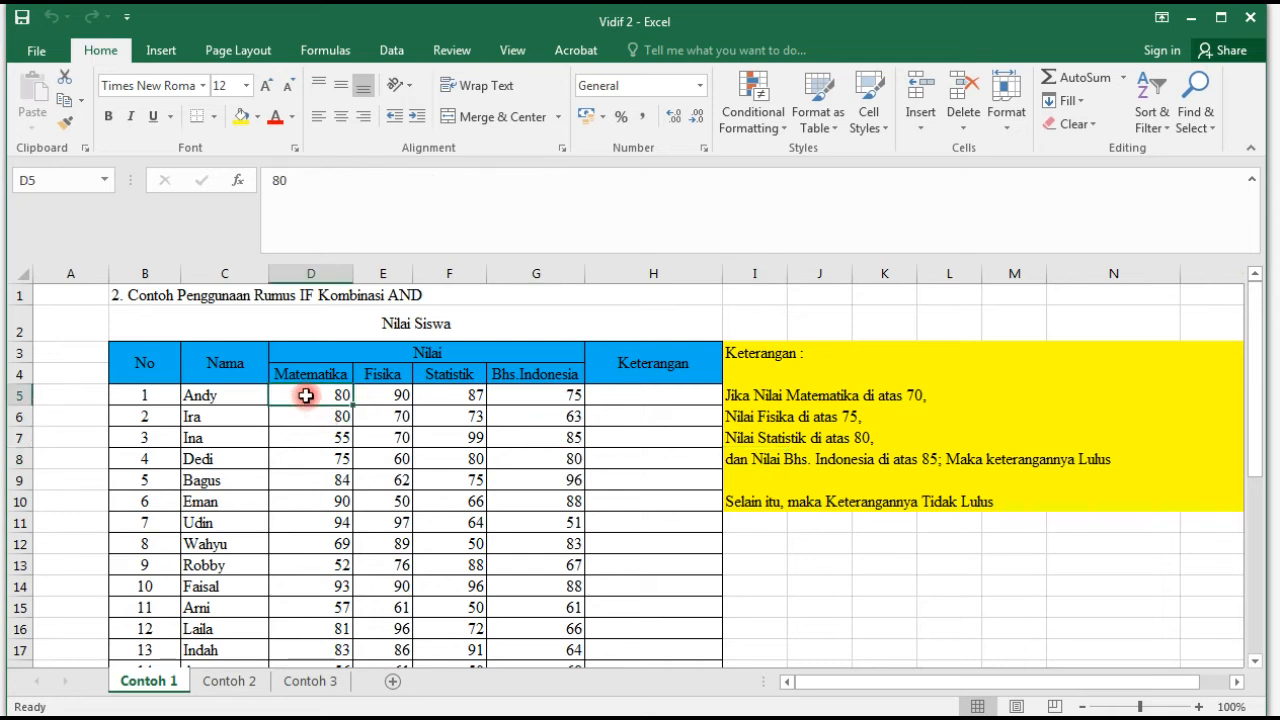
left_click(393, 394)
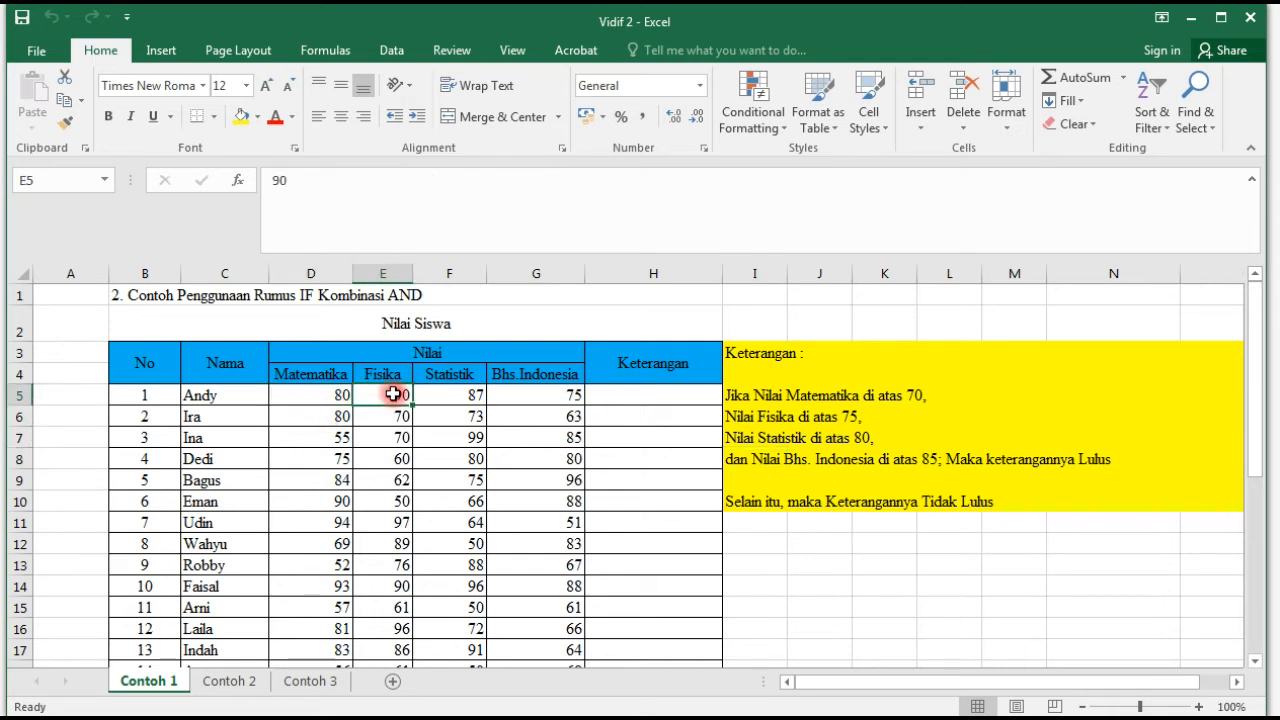
left_click(449, 395)
left_click(533, 397)
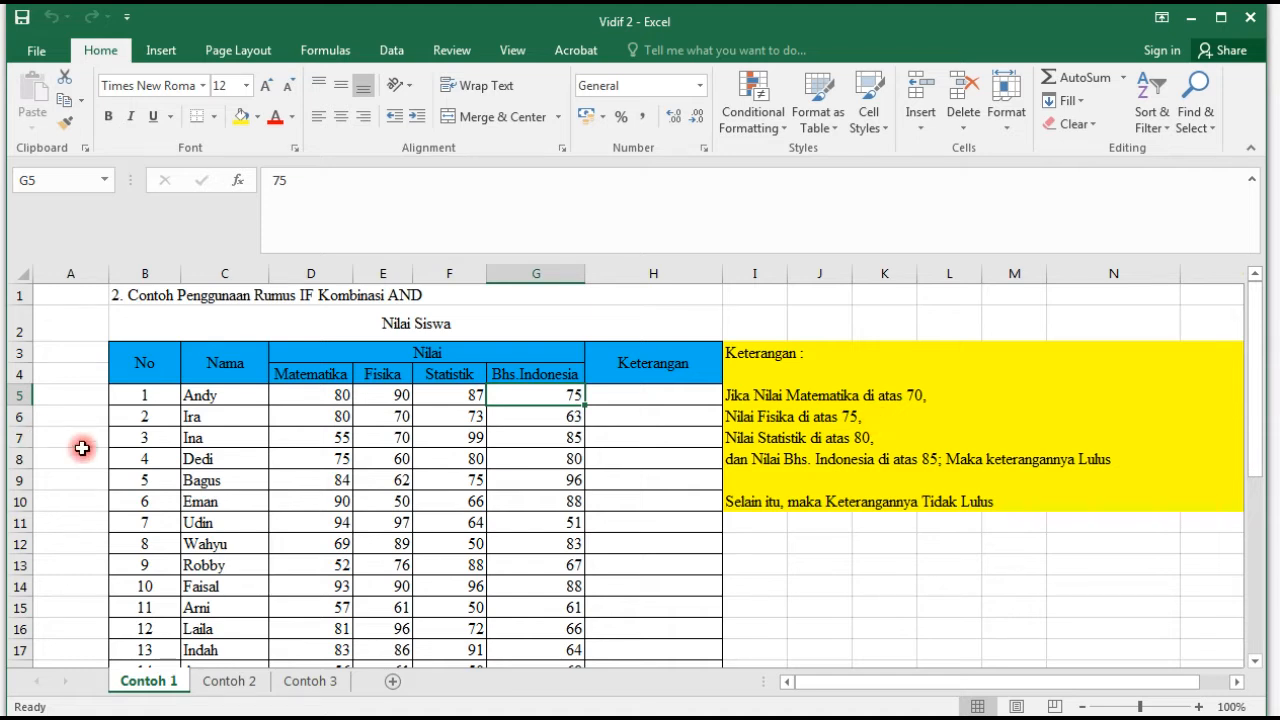
left_click_drag(1252, 363, 1180, 374)
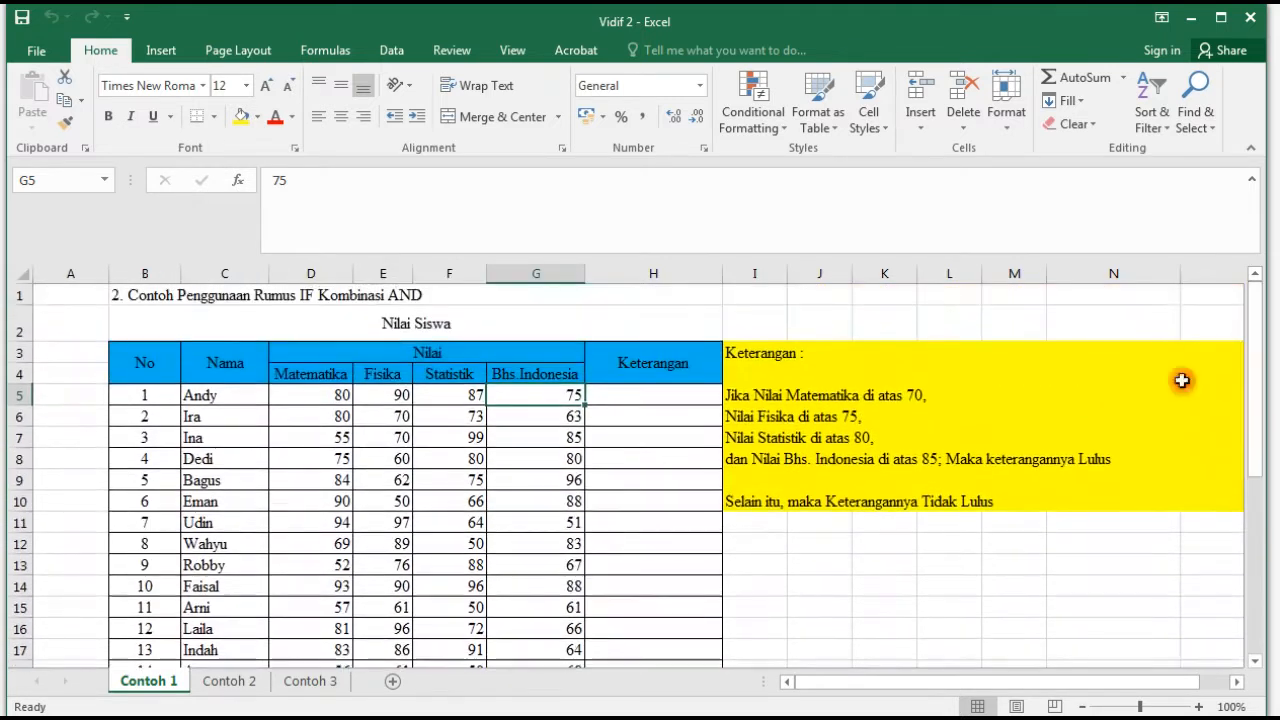
Start an IF formula with a nested AND in H5, with D5>70 as the first condition.
left_click(616, 397)
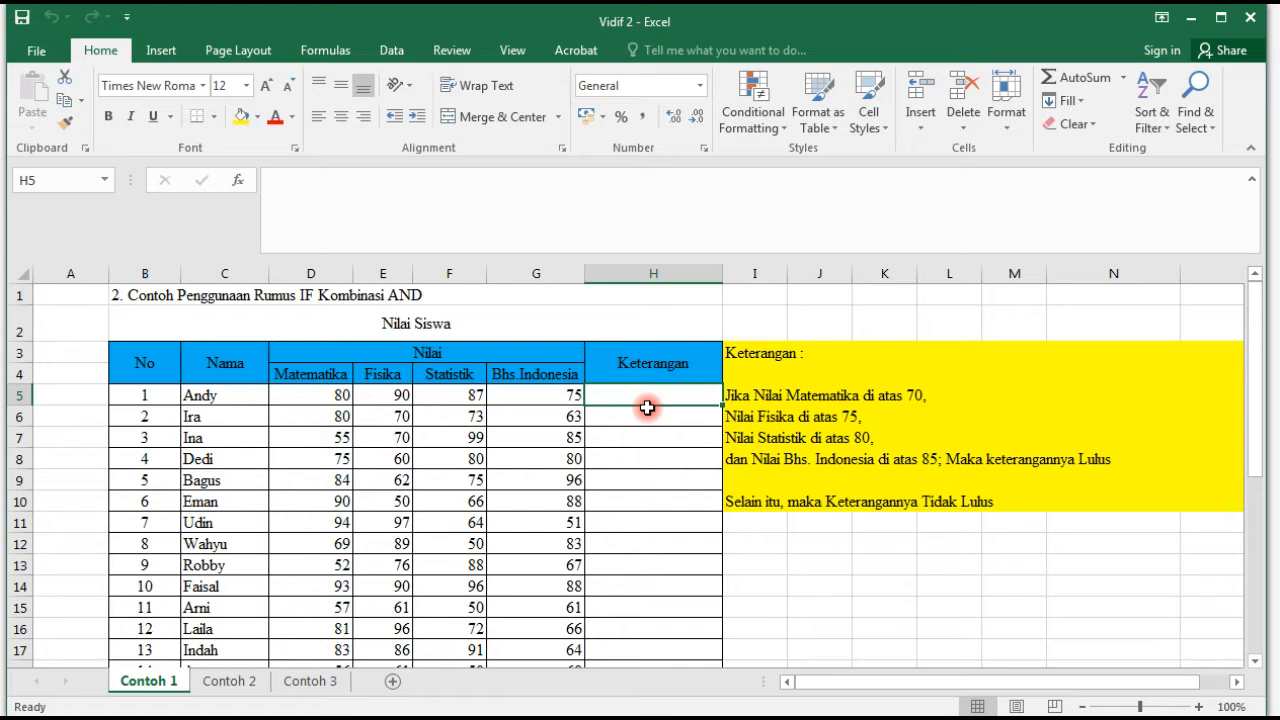
type("=I")
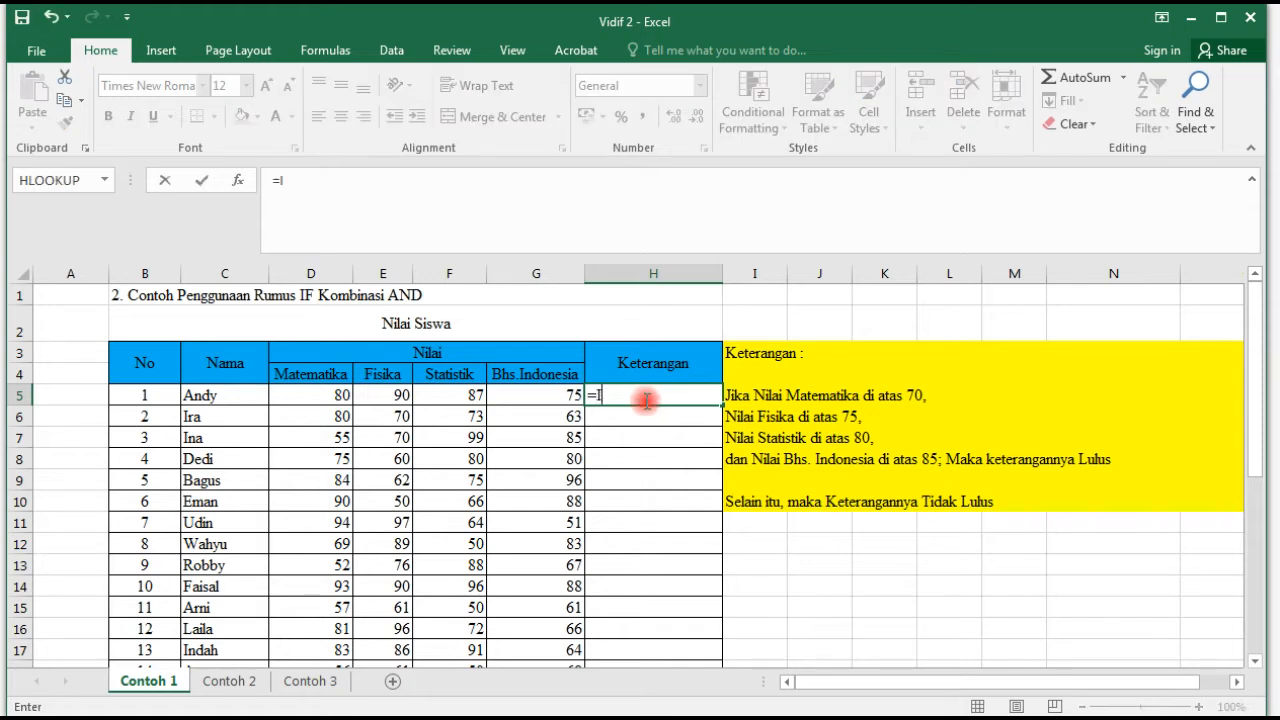
type("F")
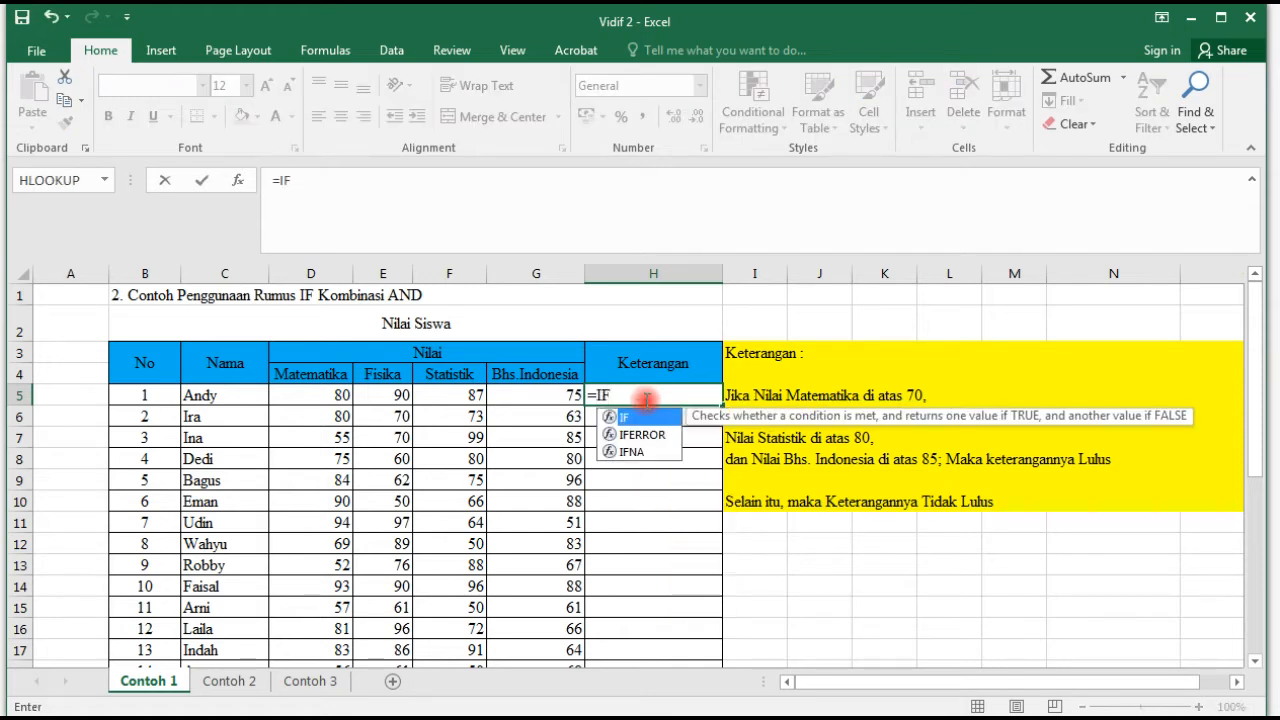
type("(")
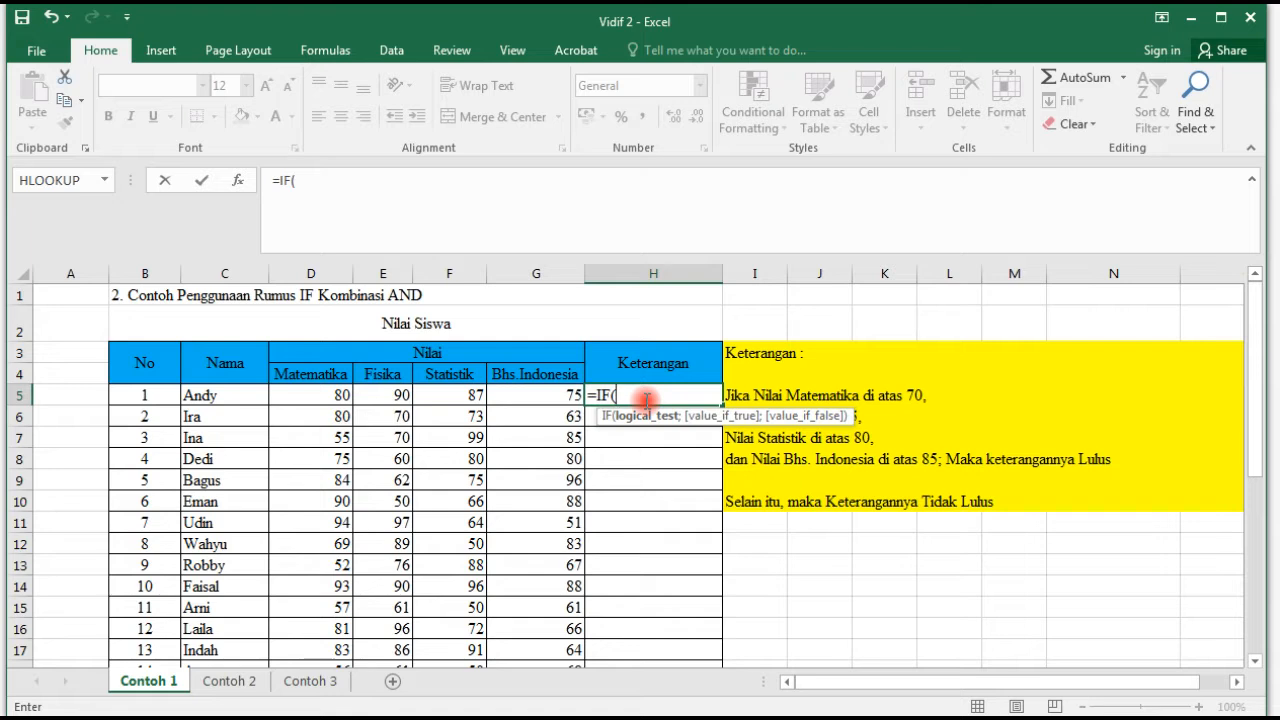
type("AND")
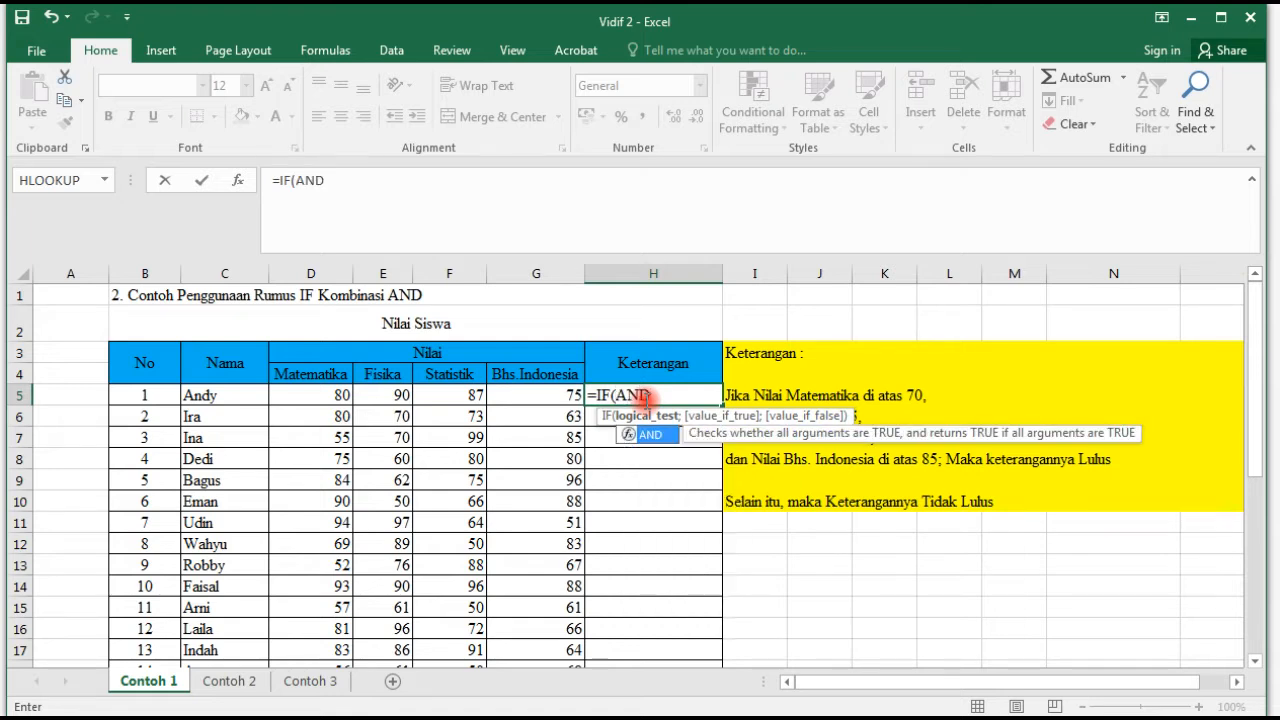
type("(")
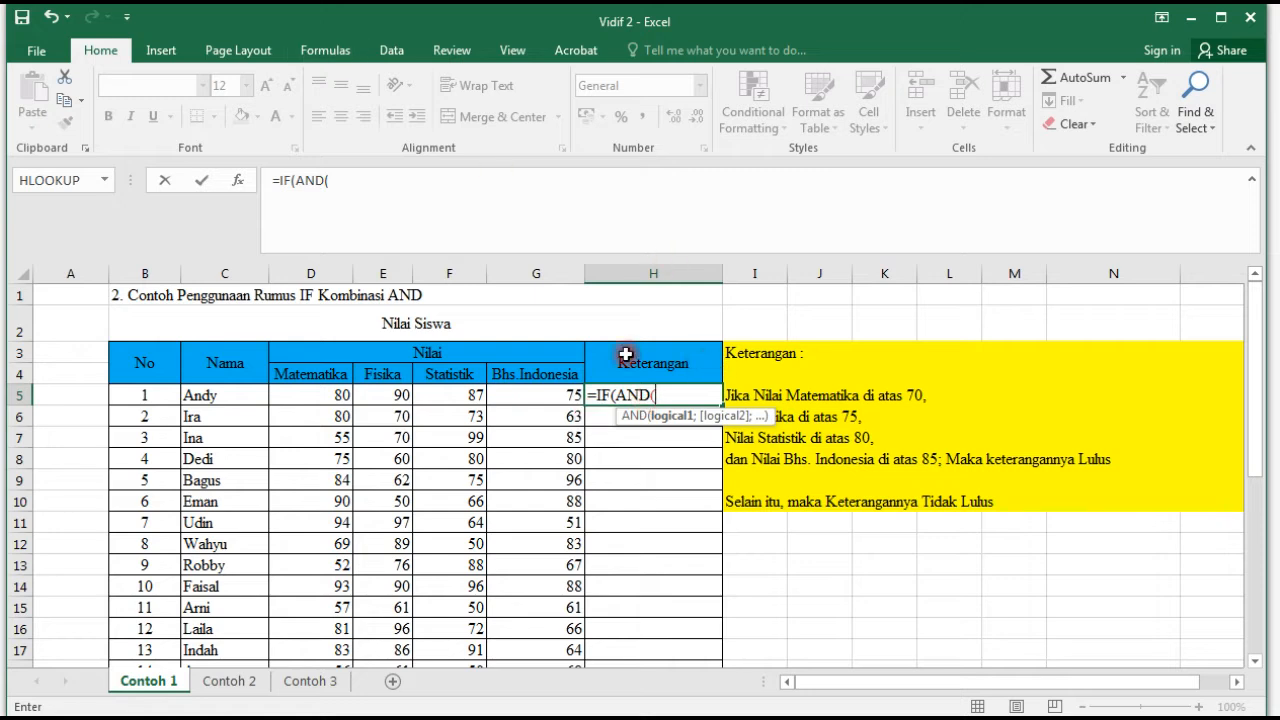
left_click(336, 394)
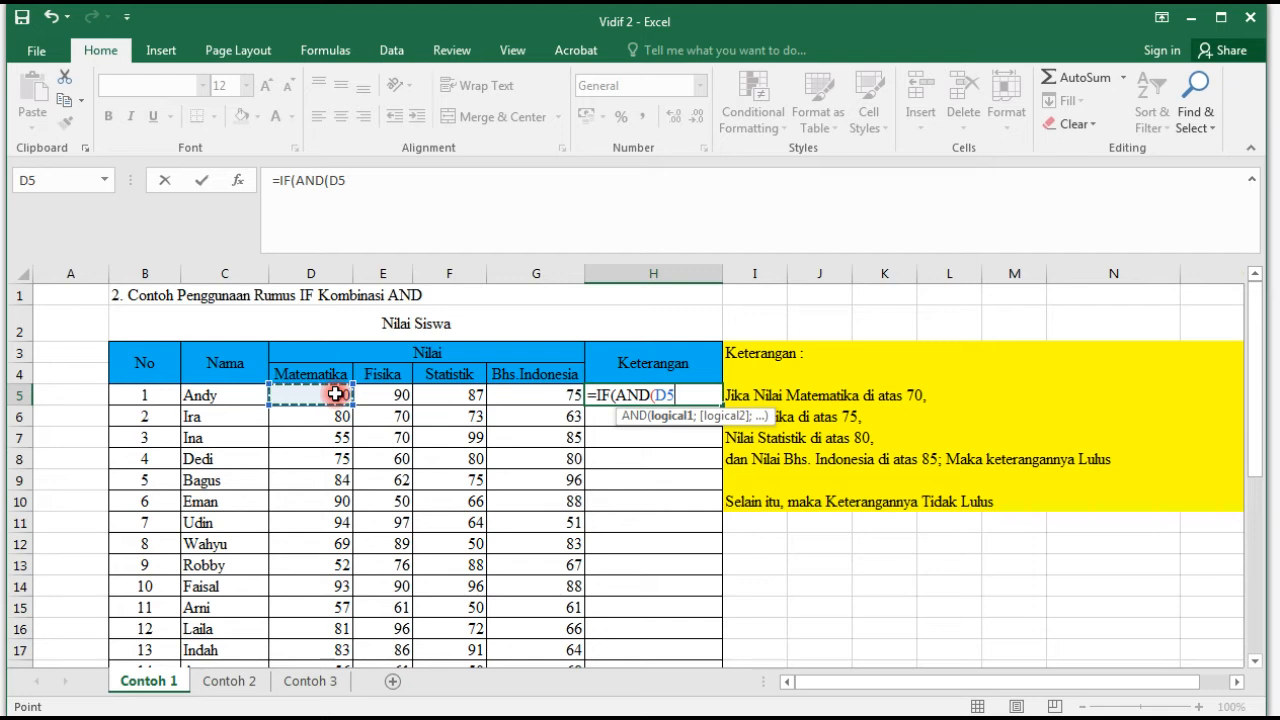
type(">70")
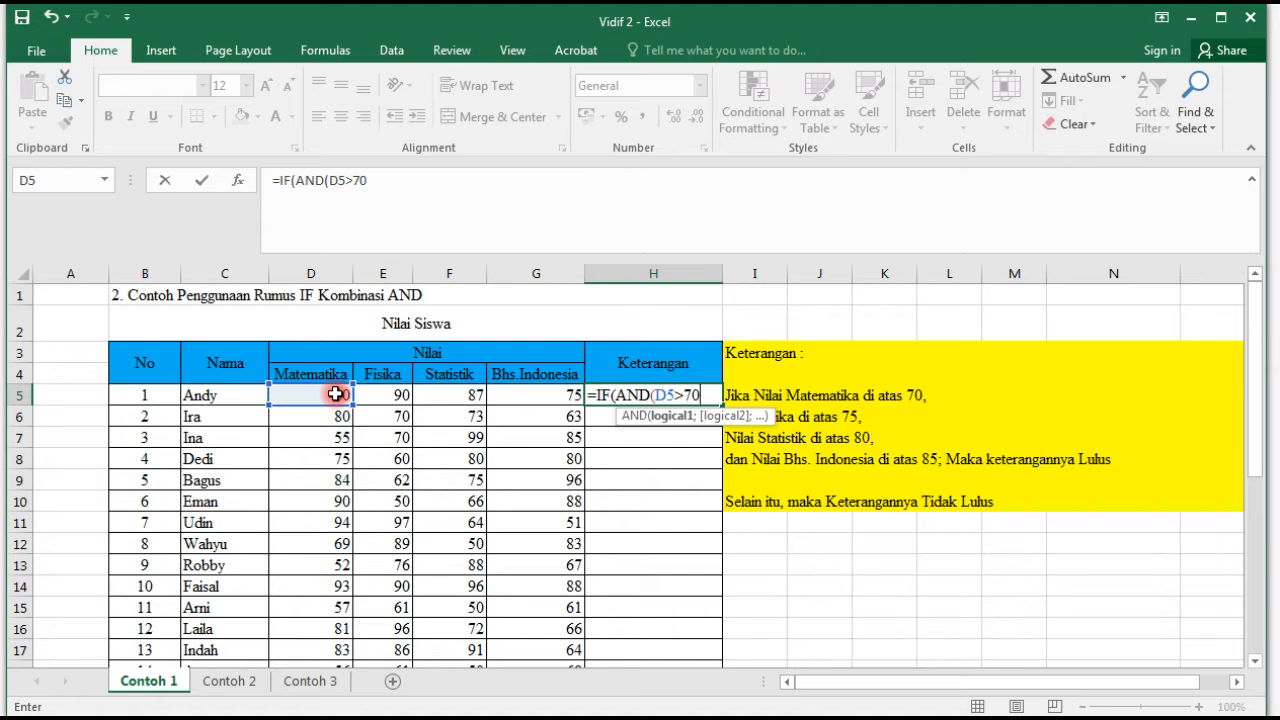
type(";")
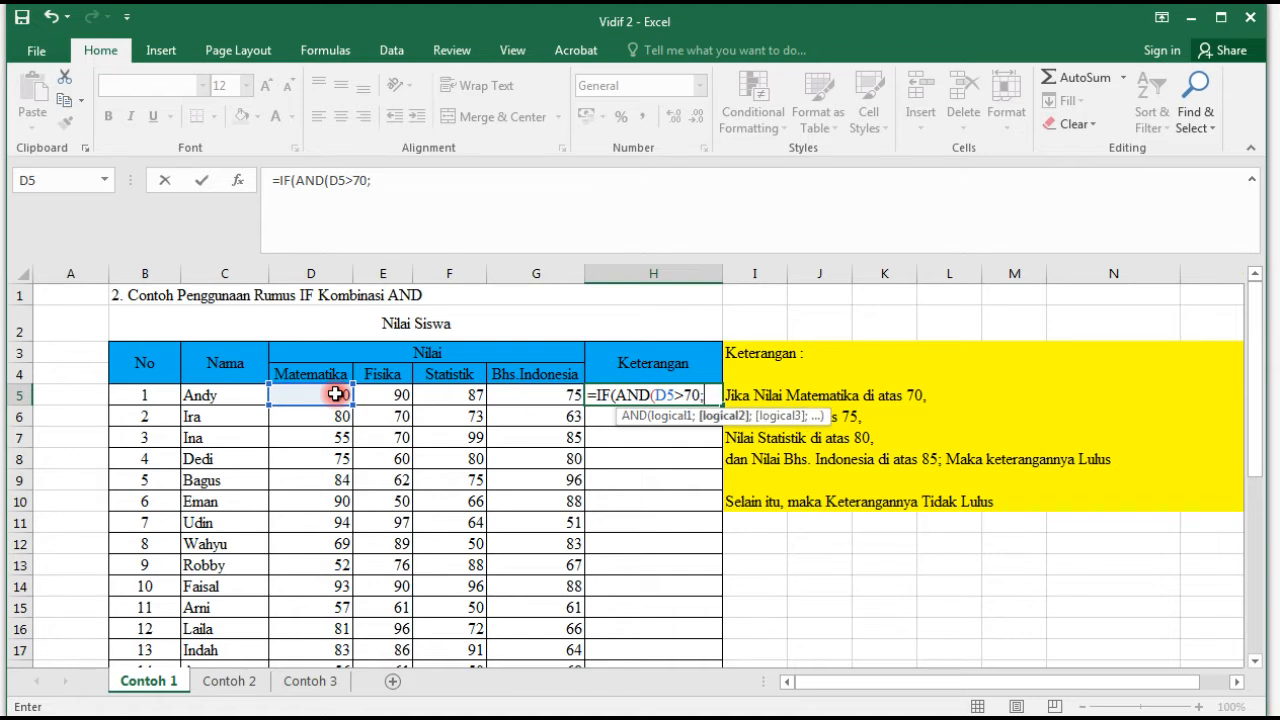
Add E5>75 and F5>80 as the second and third AND conditions in the H5 formula.
left_click(390, 397)
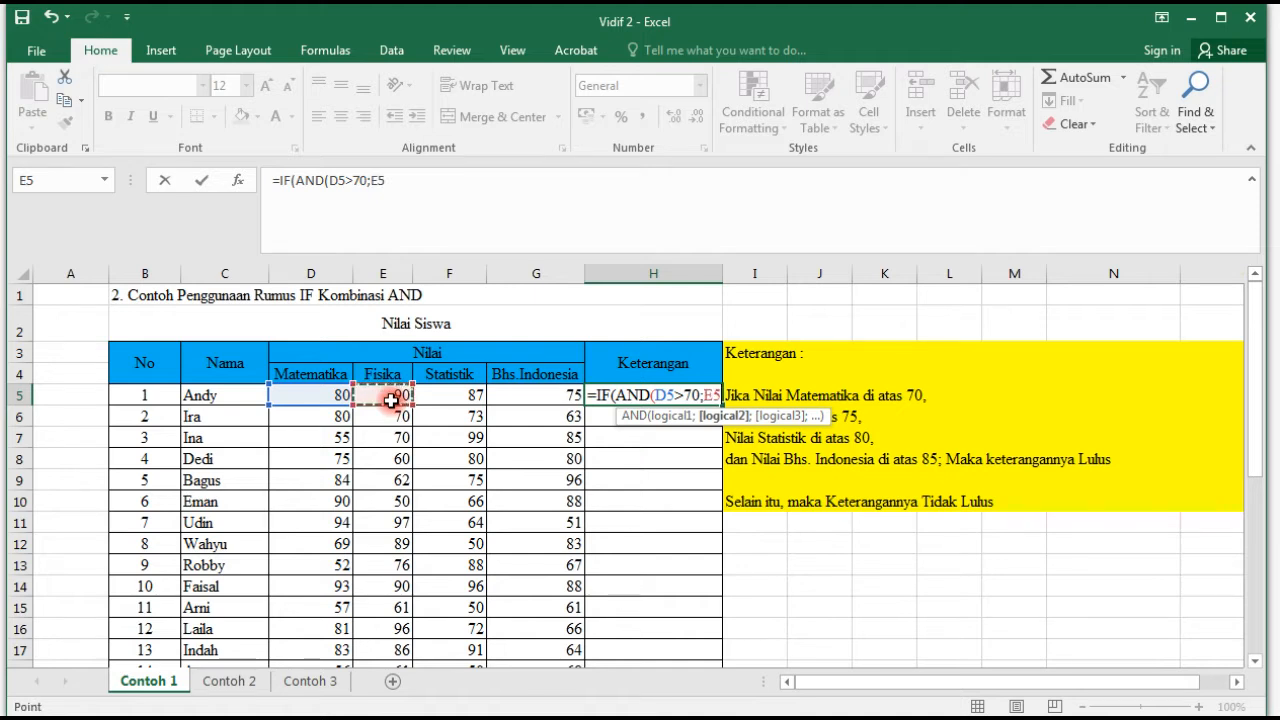
type(">")
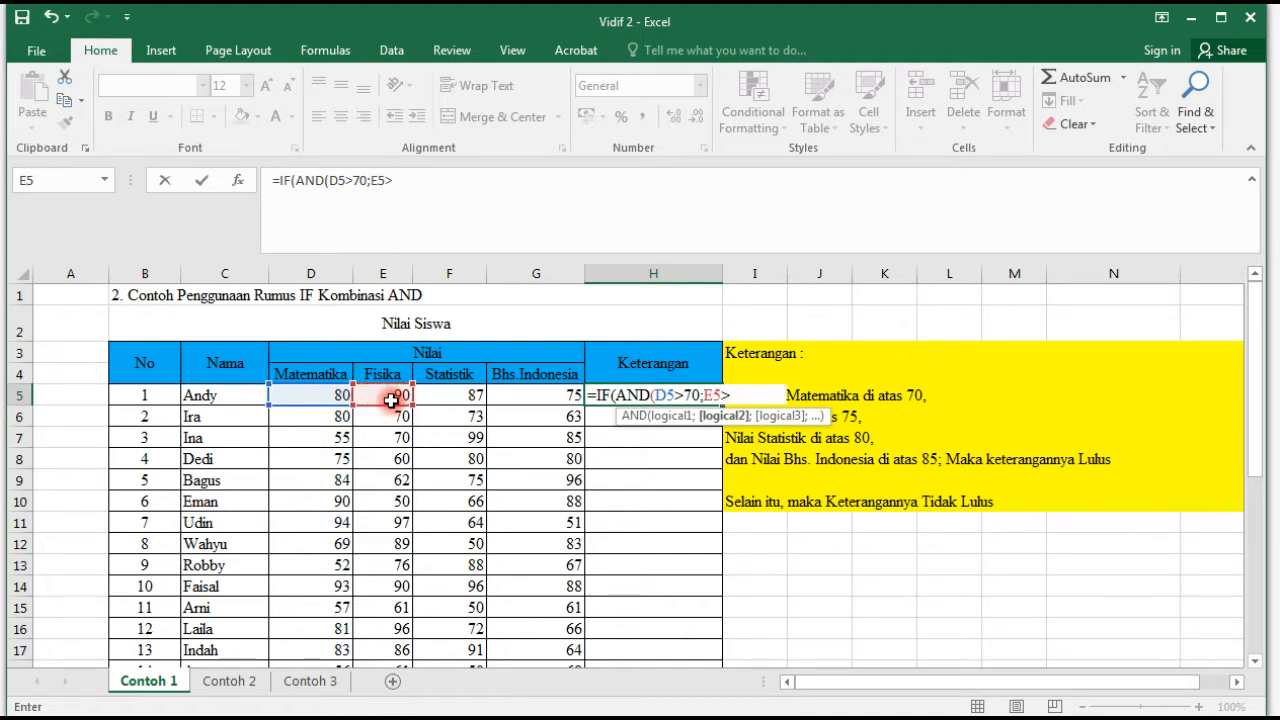
type("75;")
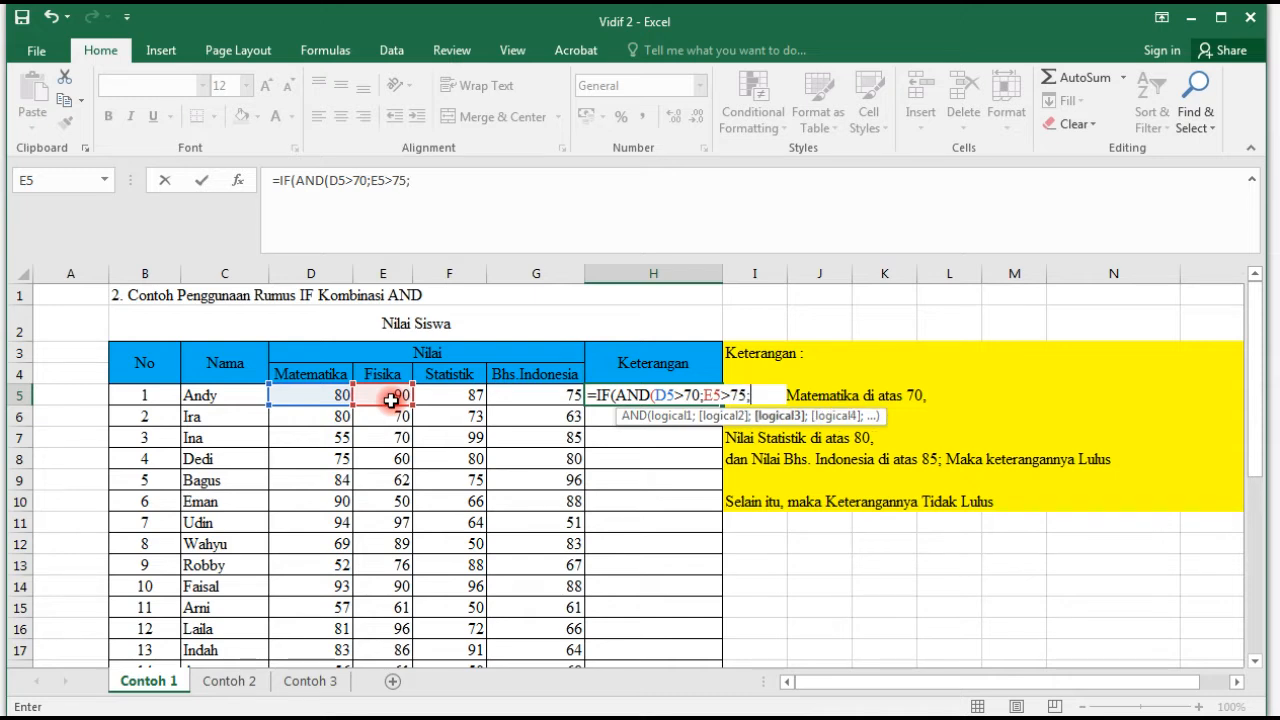
left_click(463, 392)
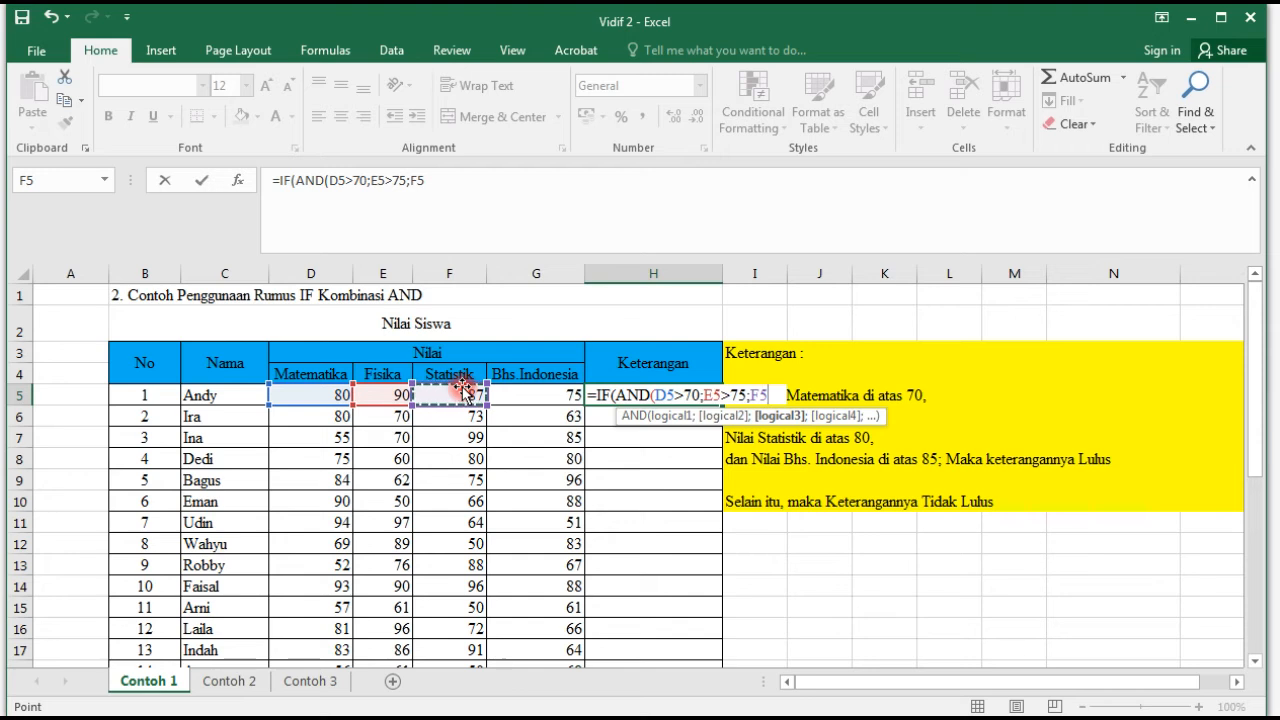
type(">80")
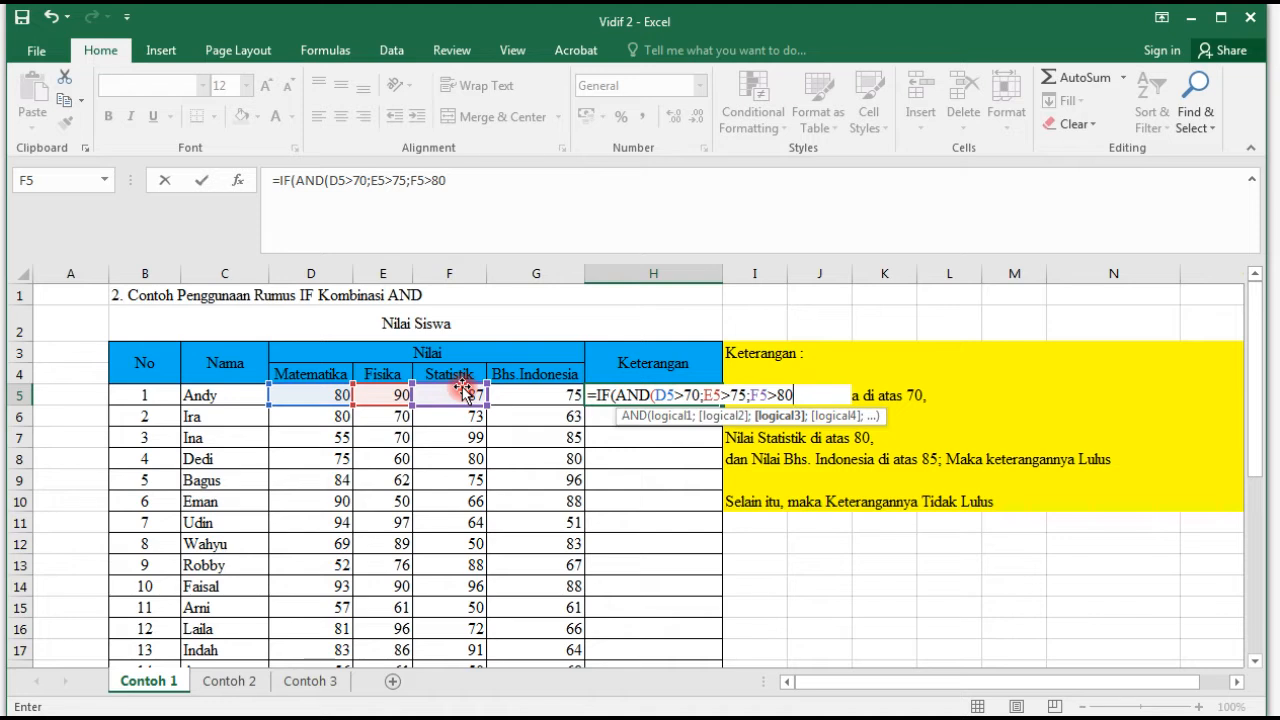
key("Return")
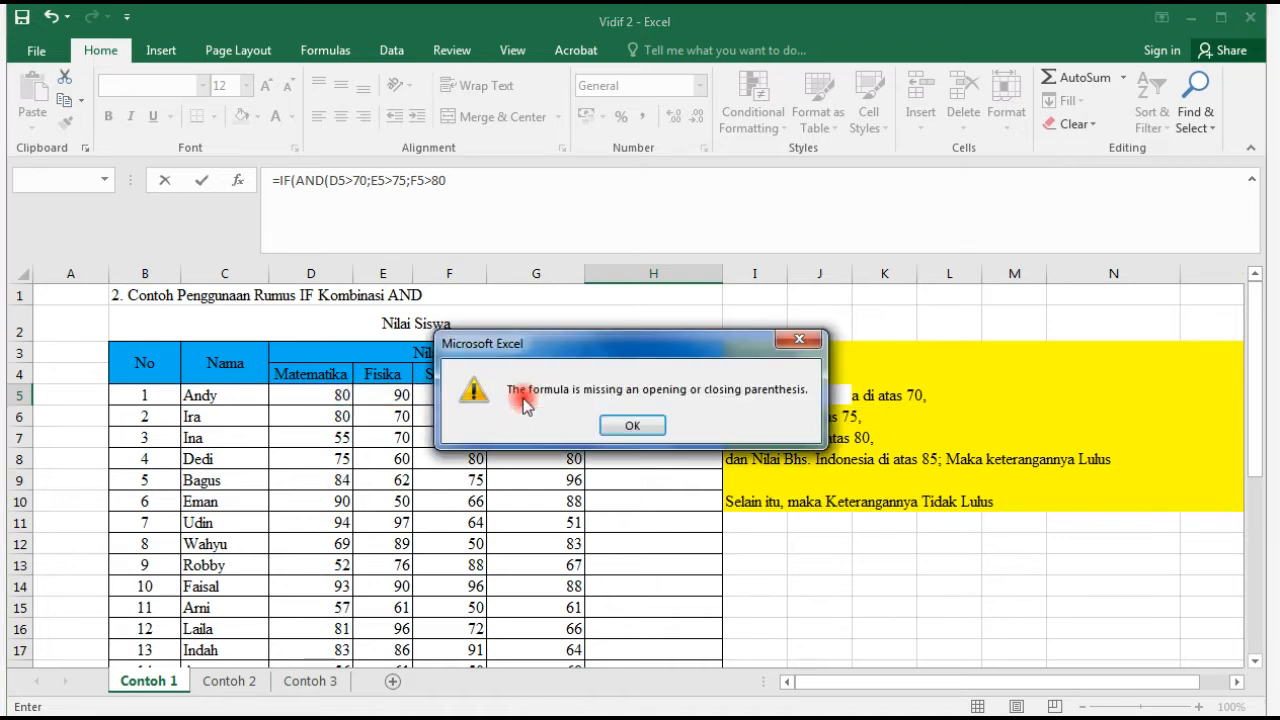
left_click(628, 424)
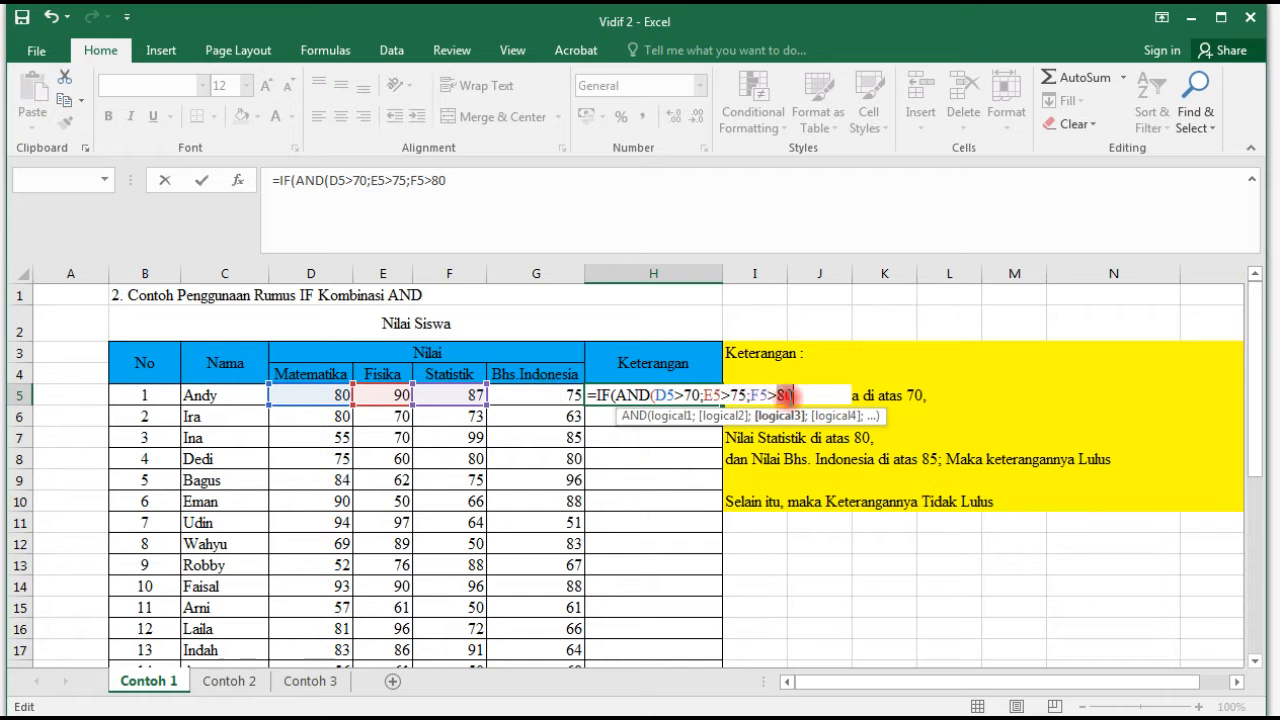
Add the Bhs.Indonesia condition G5>85 as the fourth AND argument in the H5 formula.
type(";")
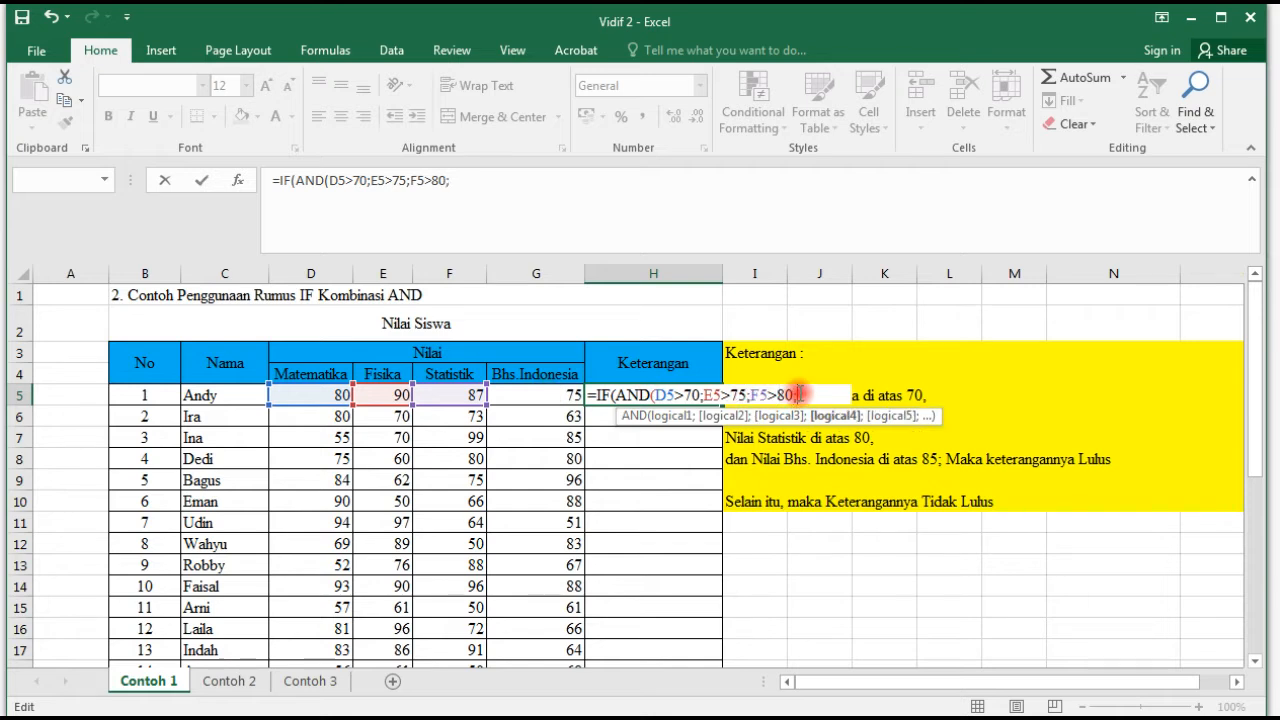
left_click(571, 393)
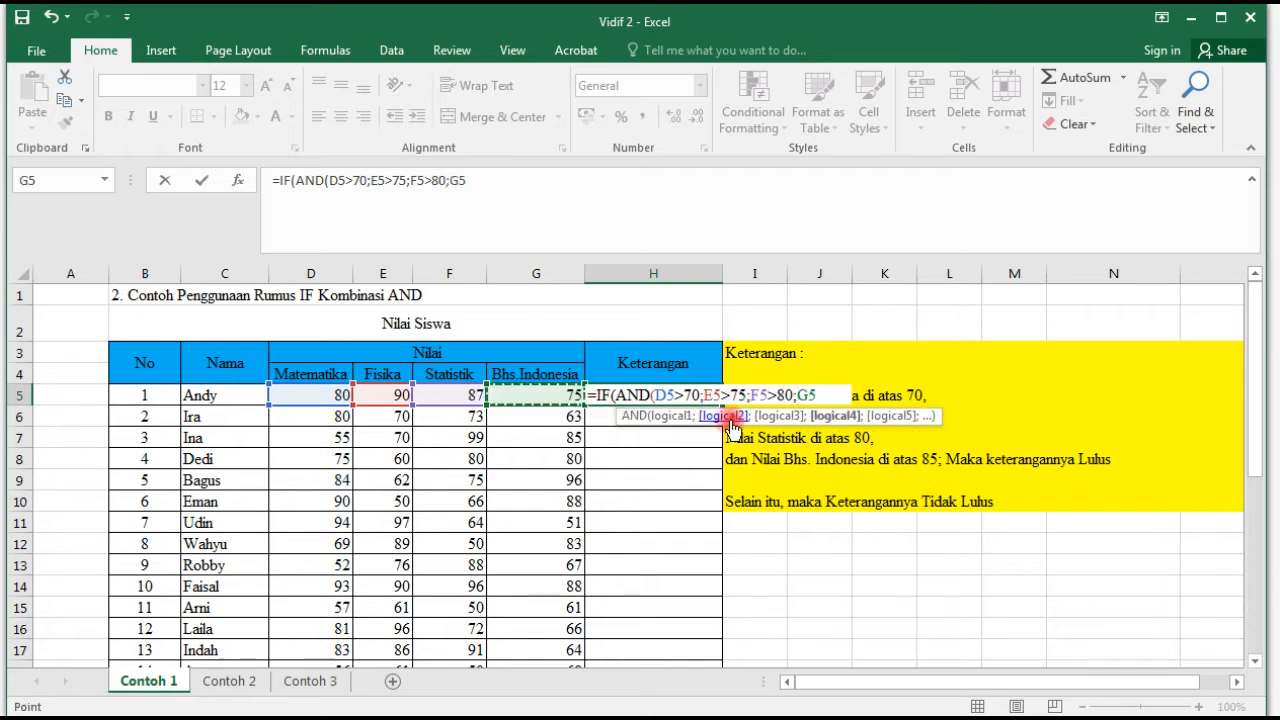
type(">85")
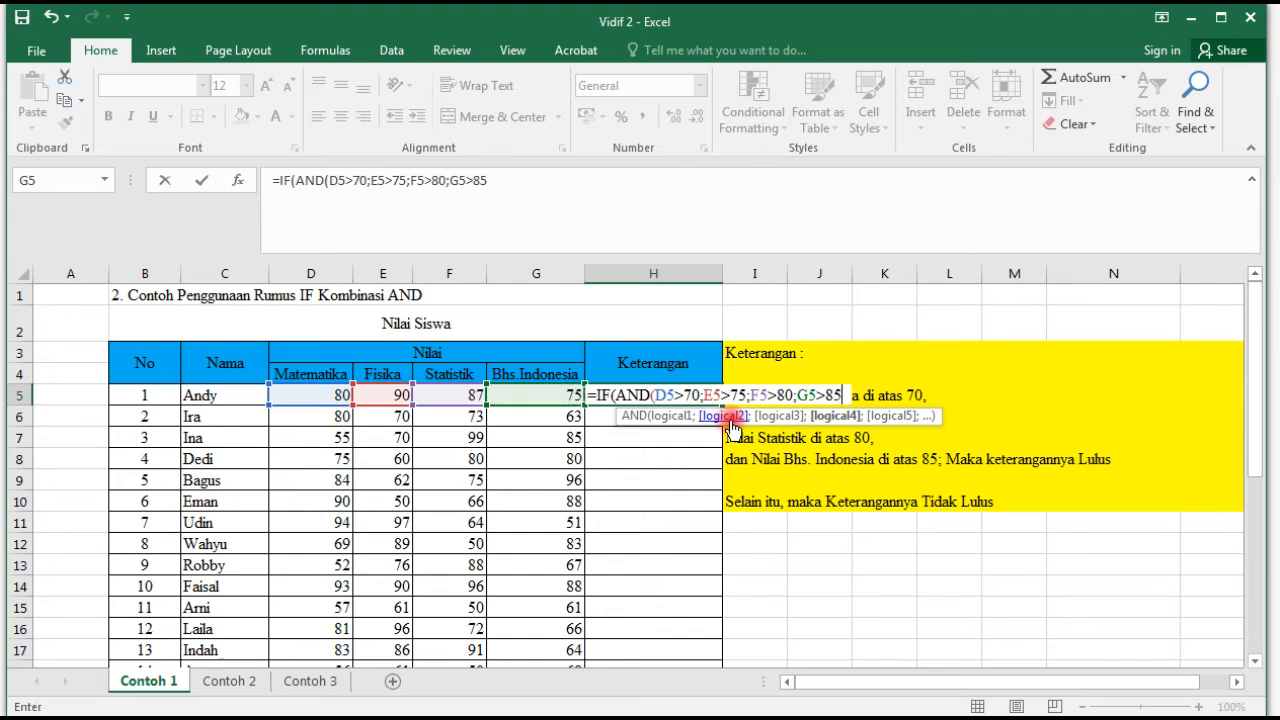
Add "LULUS" and "TIDAK LULUS" as the result texts of the H5 formula and try to enter it.
type(";")
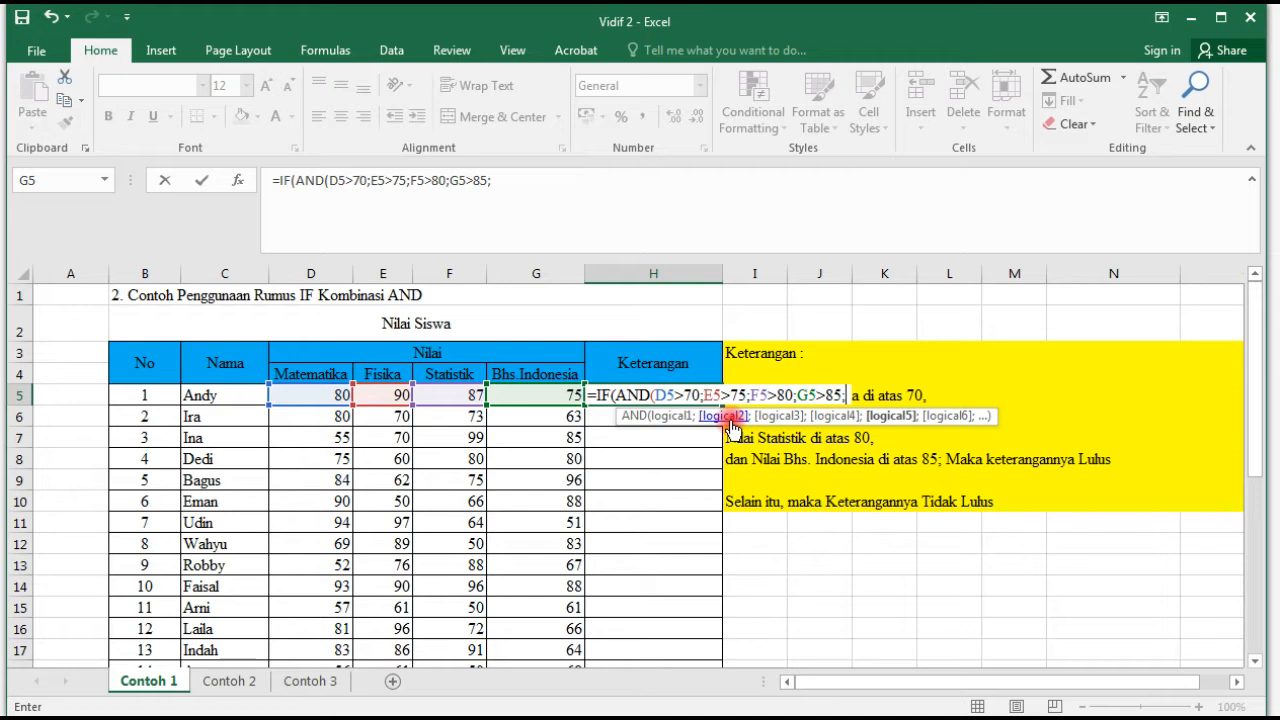
type("\"LULUS")
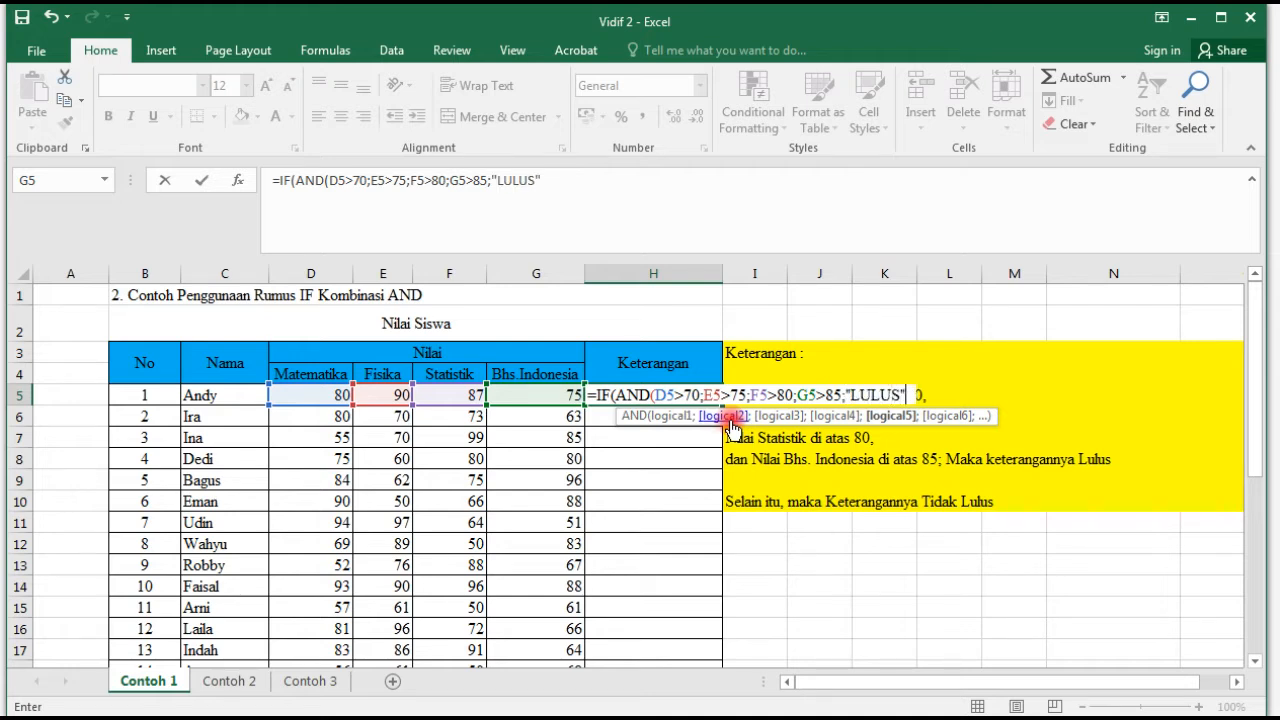
type(";")
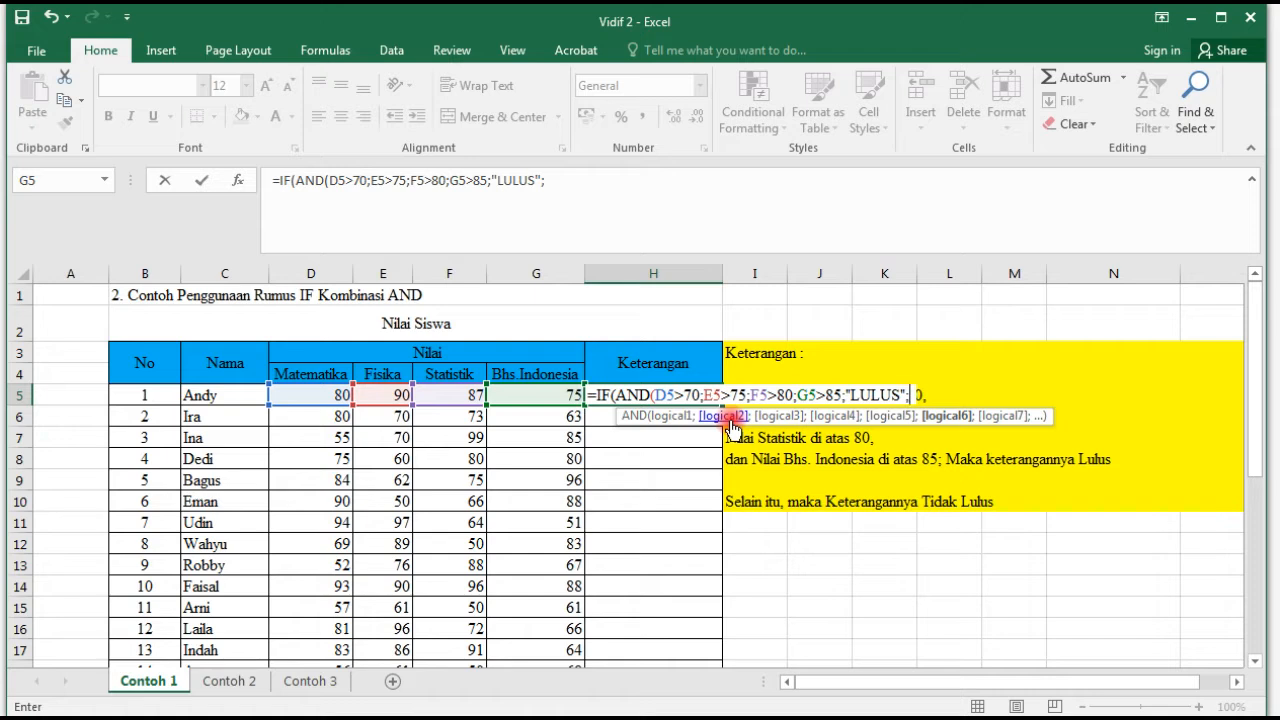
type("\"TID")
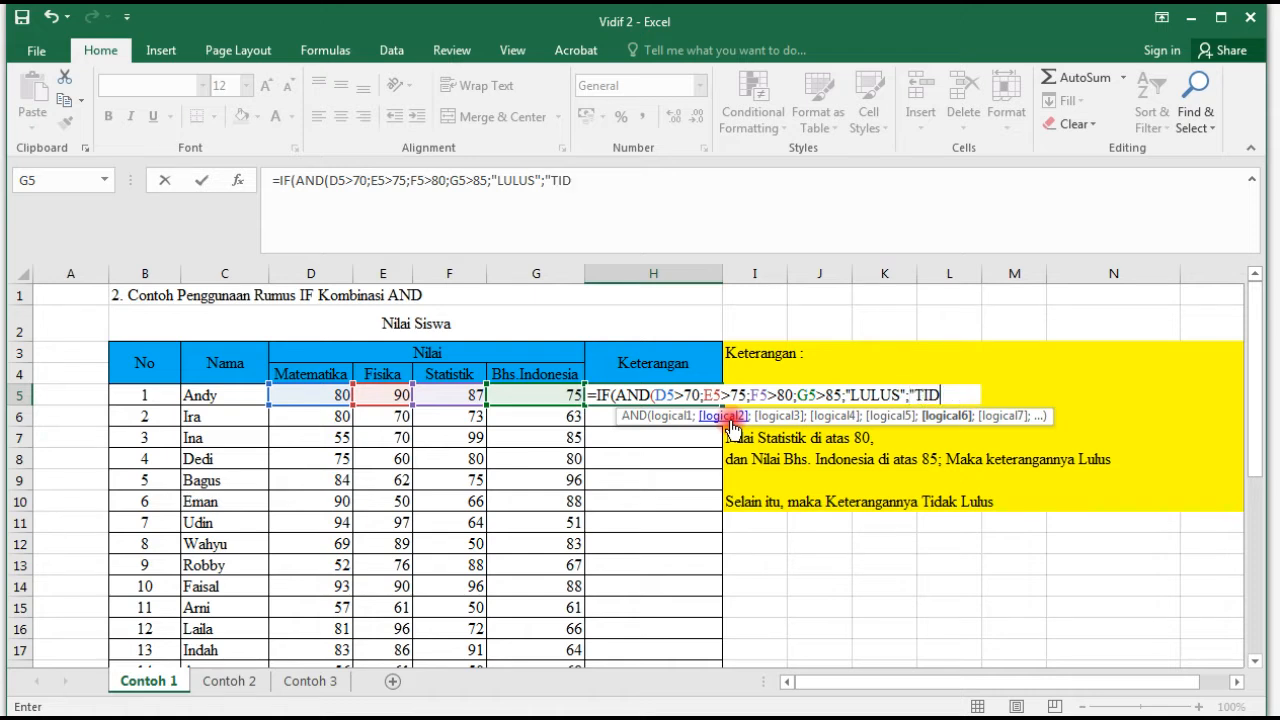
type("AK LULUS")
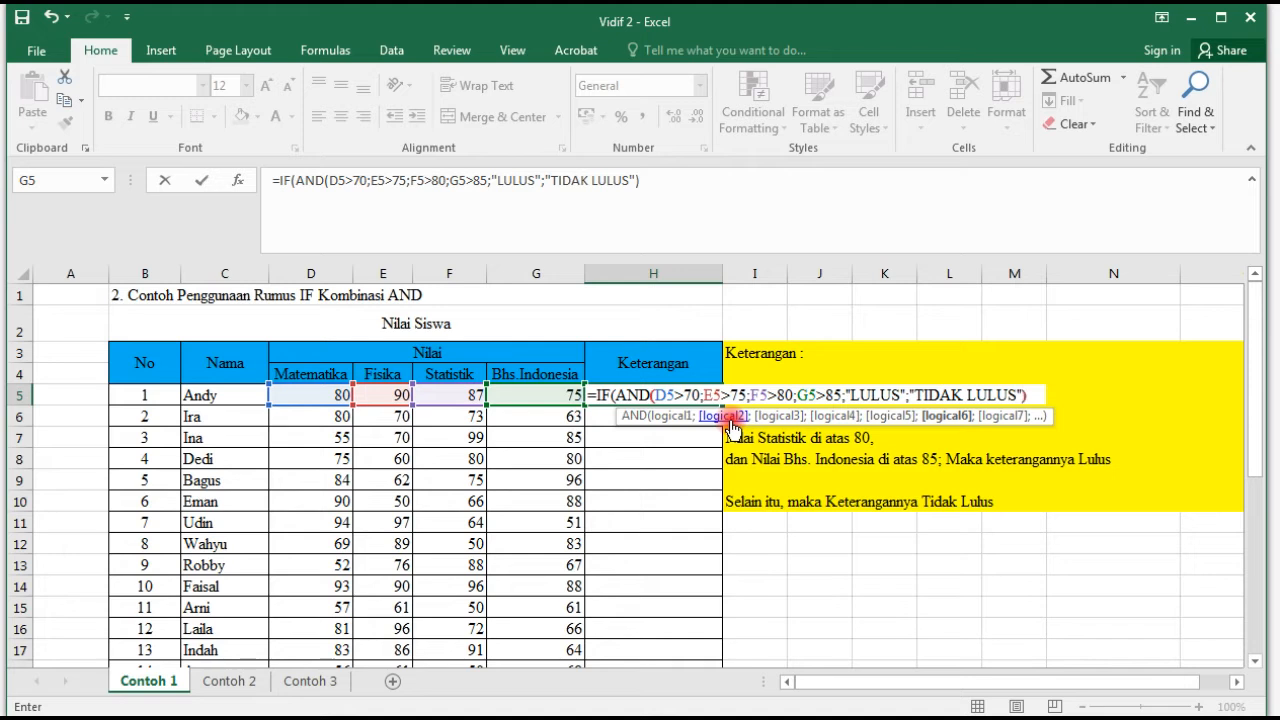
key("Return")
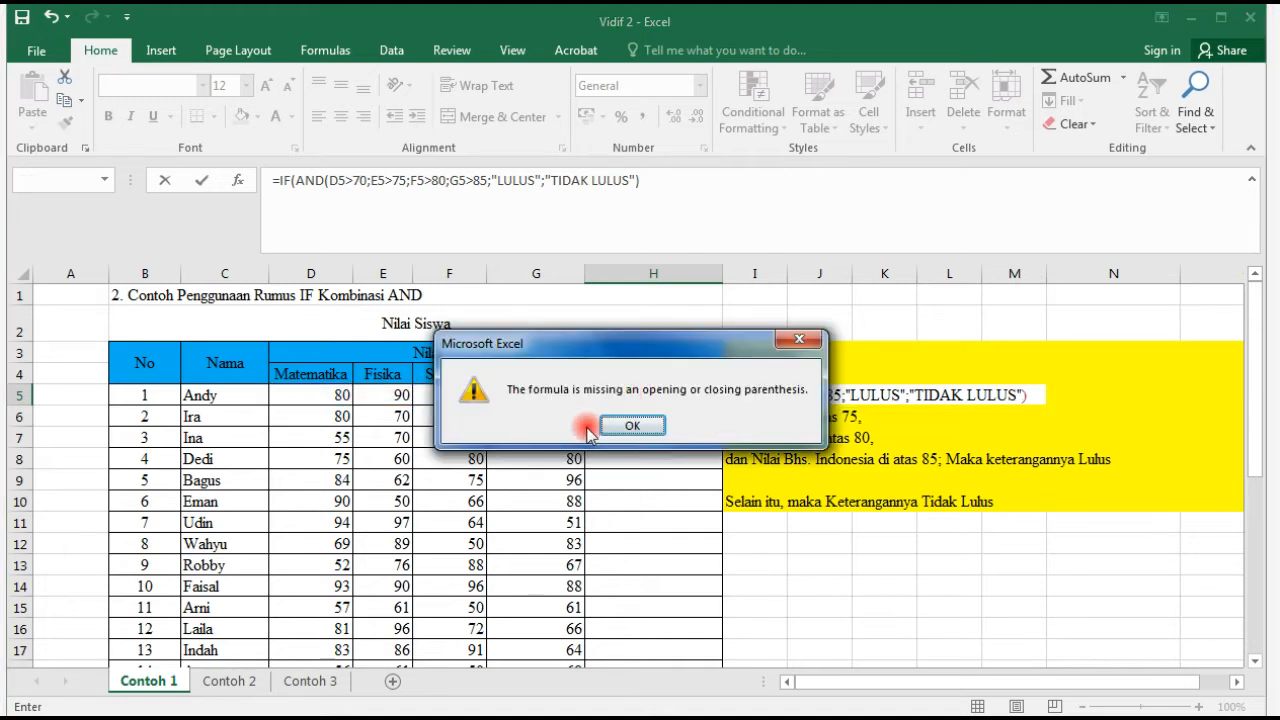
left_click(618, 428)
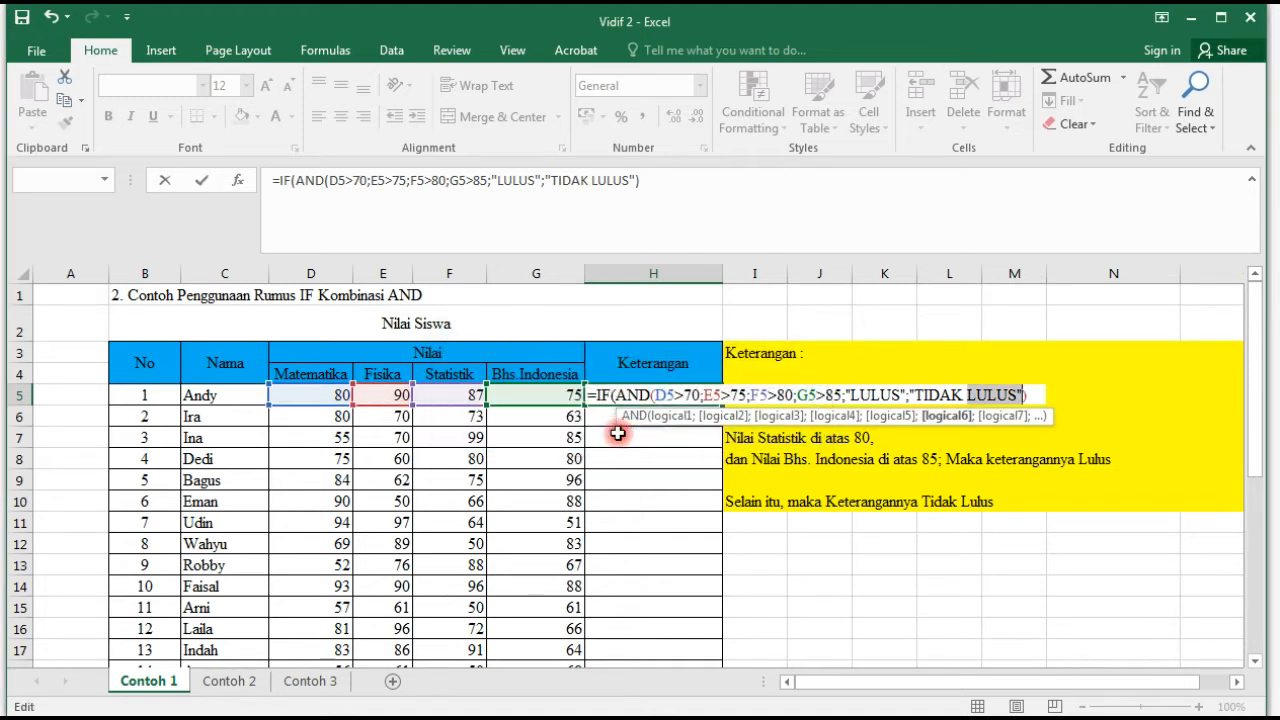
Insert the AND function's closing parenthesis after G5>85, commit the formula and select H5 again.
left_click(846, 395)
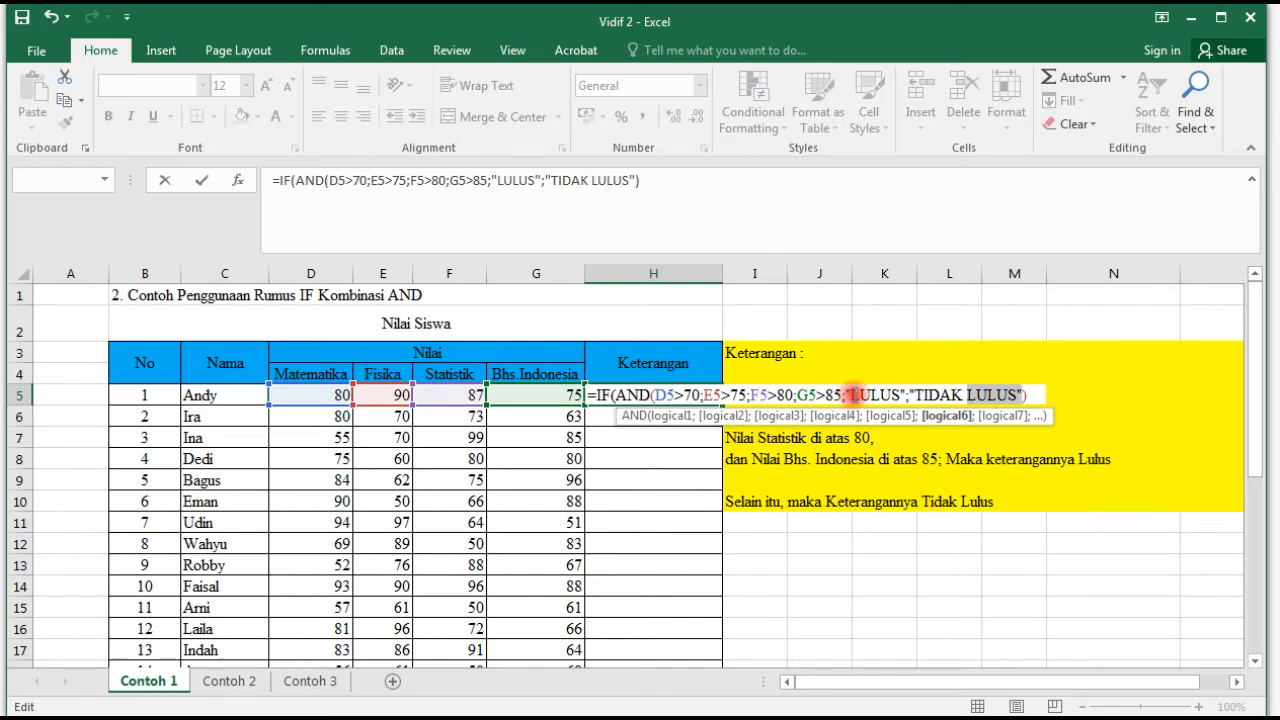
type("\"")
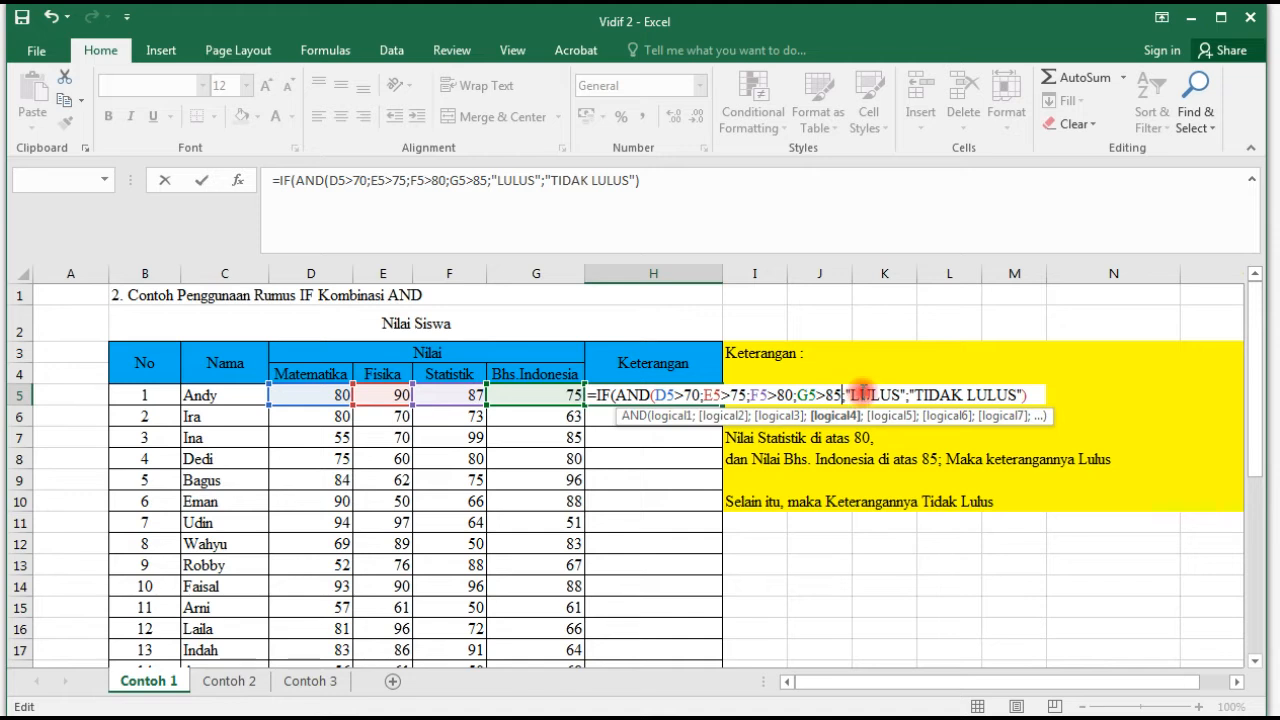
key("Left")
key("Left")
type(")")
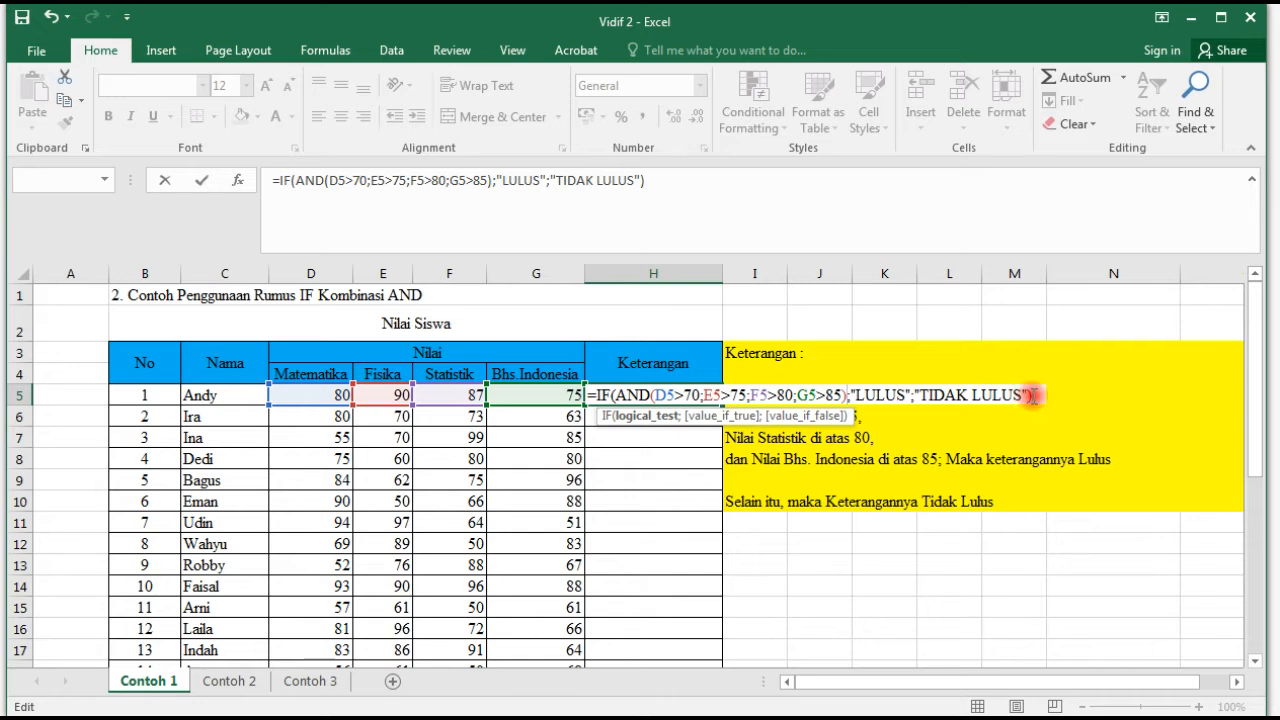
key("Return")
left_click(643, 395)
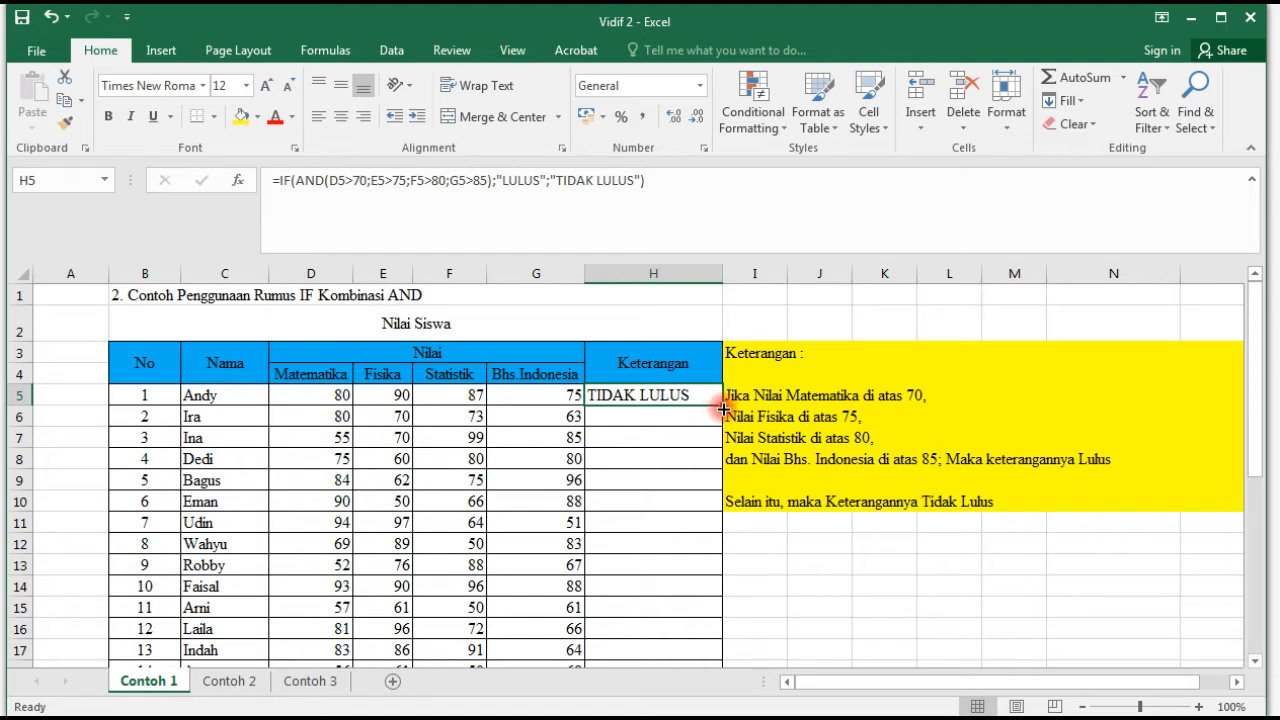
Fill the H5 formula down the Keterangan column through H34.
left_click_drag(721, 407, 700, 640)
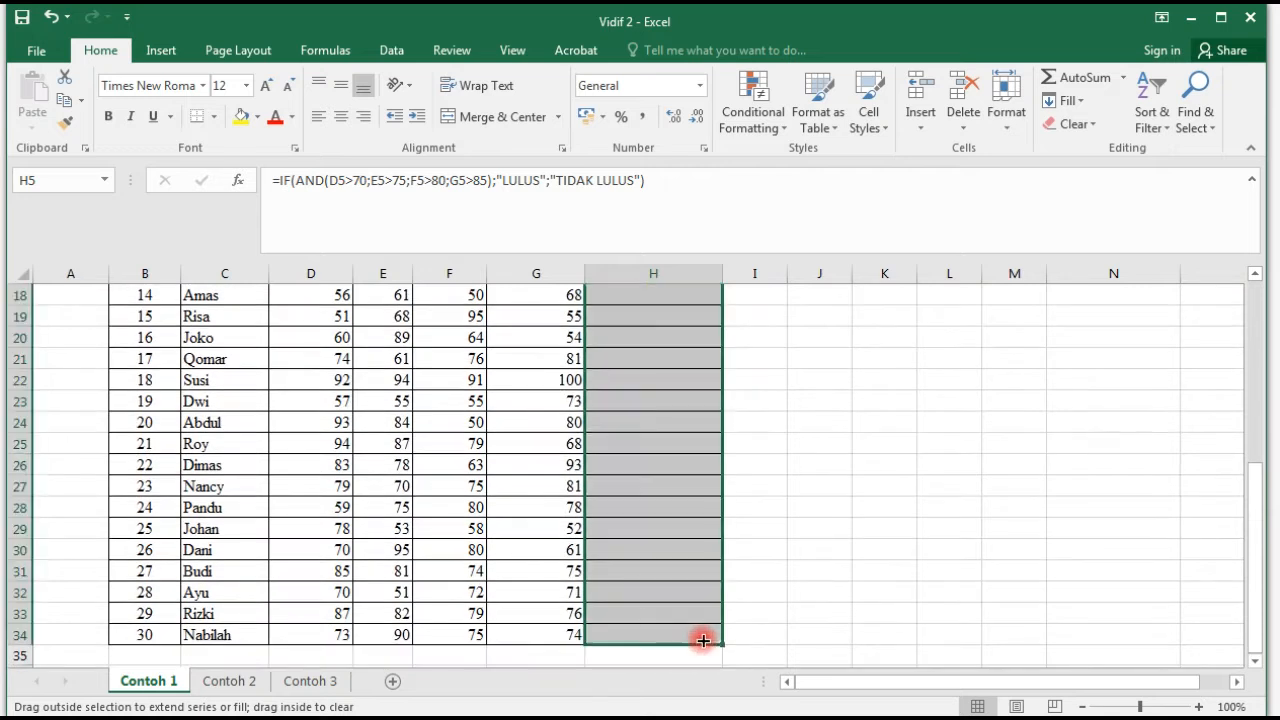
scroll(714, 524, "up", 6)
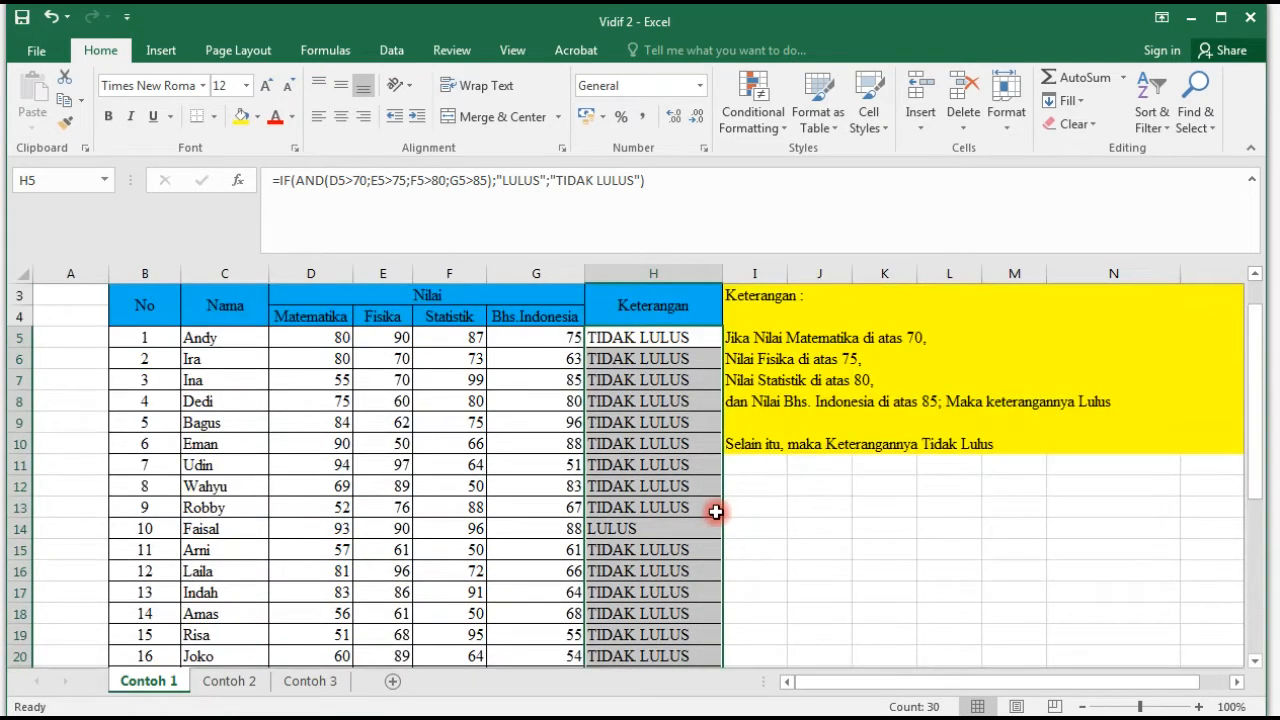
left_click(663, 400)
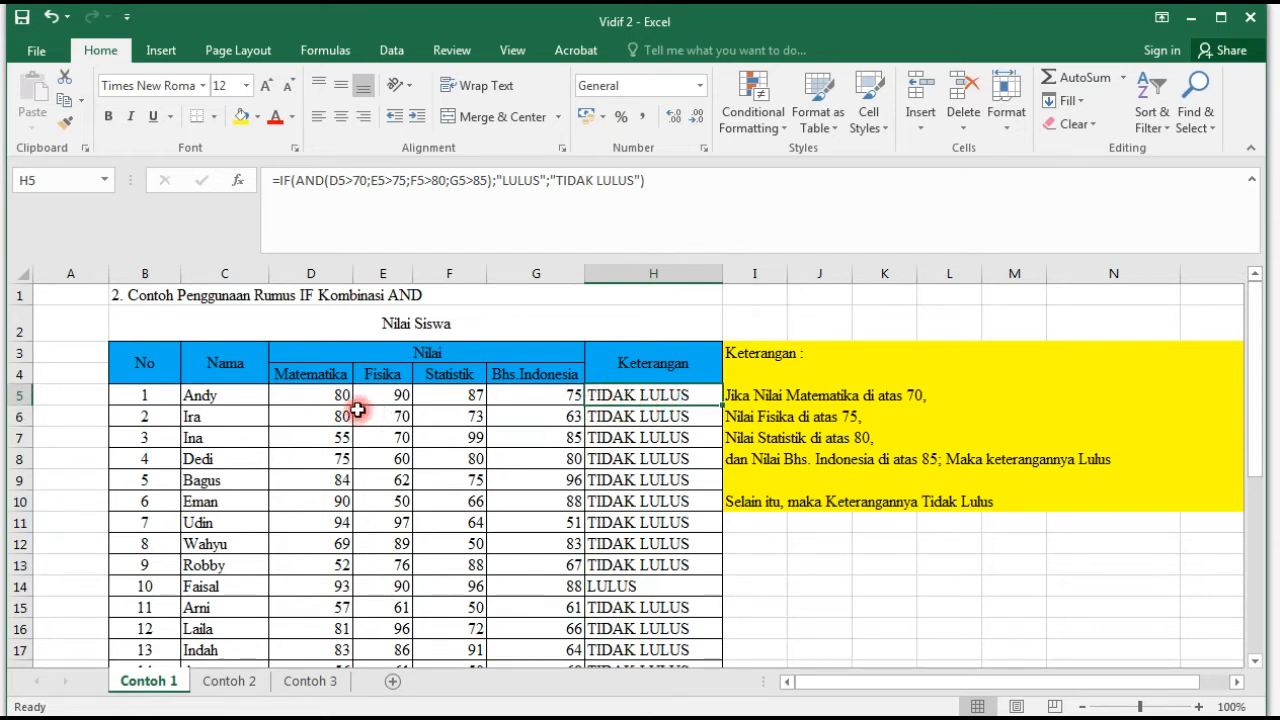
Check the Keterangan results in H5 and H6 against the subject scores in rows 5 and 6.
left_click(528, 395)
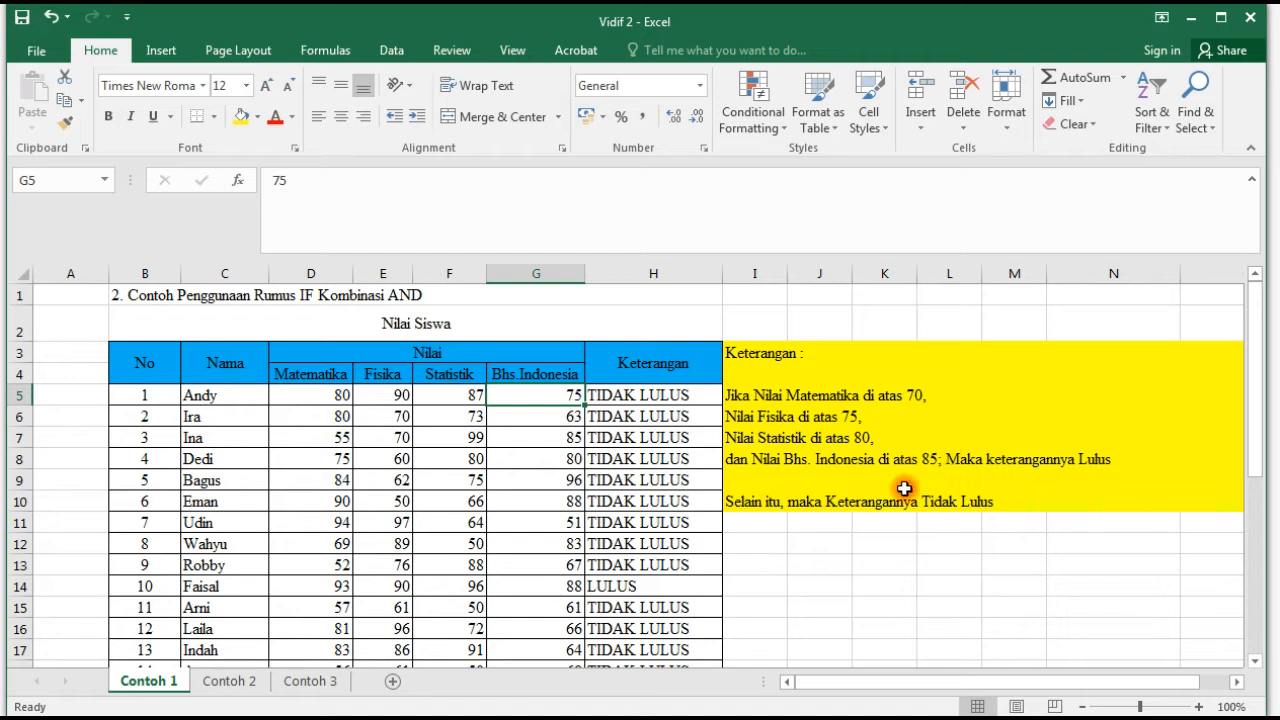
left_click(663, 399)
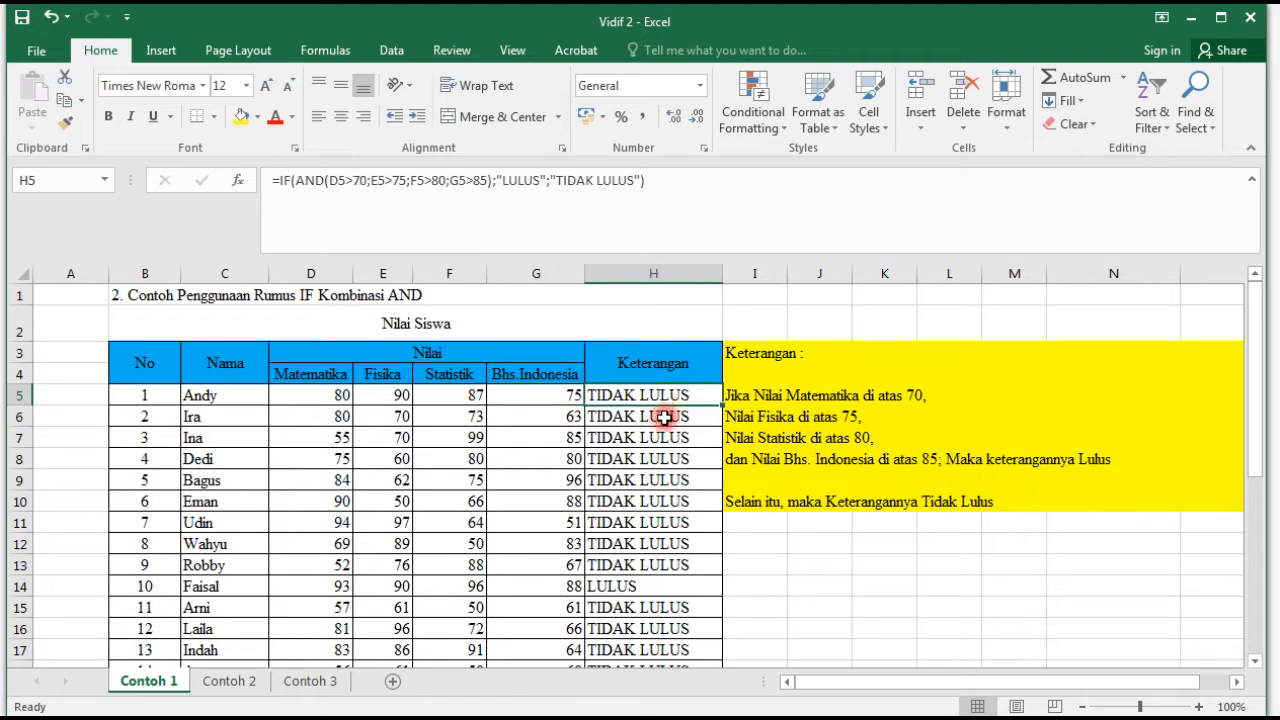
left_click(665, 418)
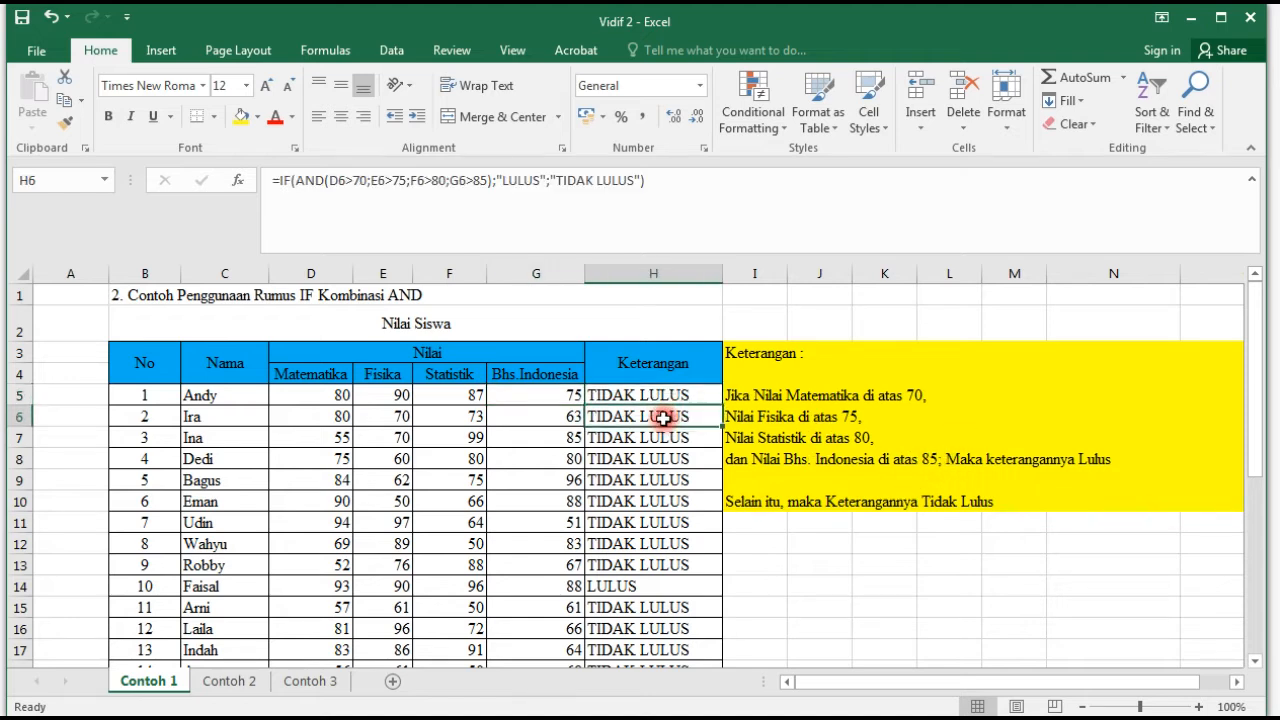
left_click(573, 418)
left_click(474, 417)
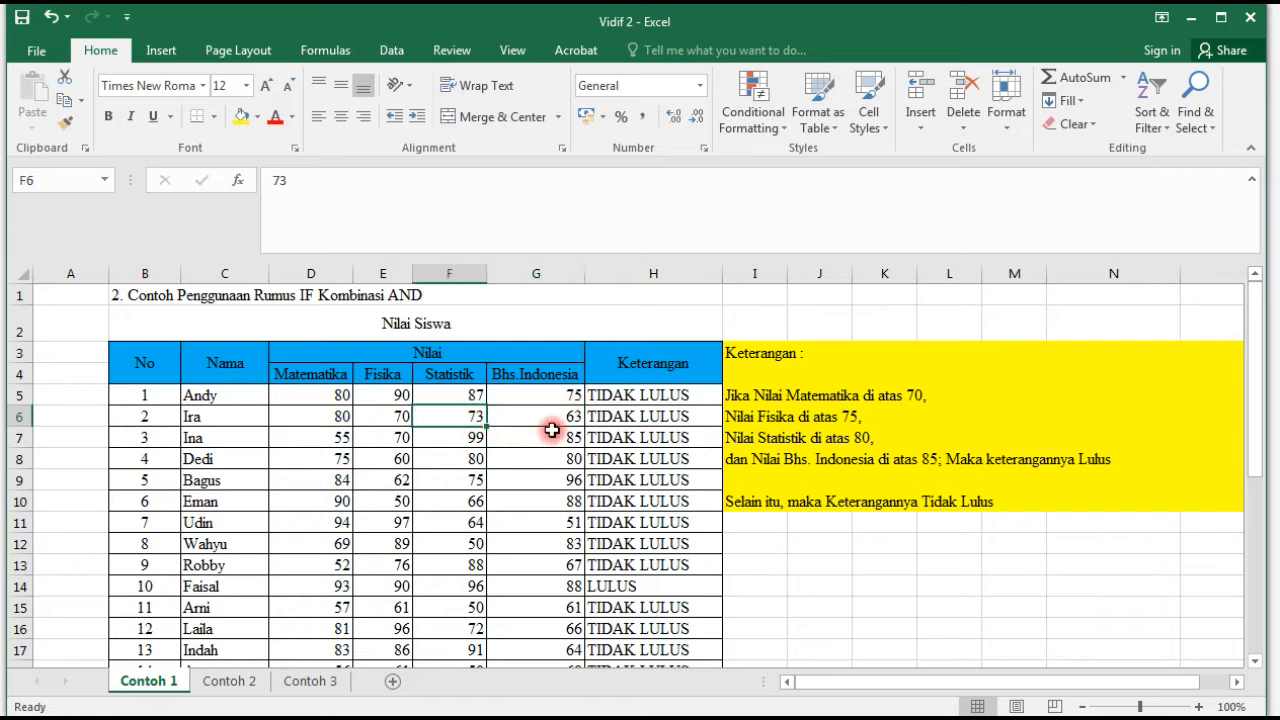
left_click(500, 418)
left_click(457, 417)
left_click(543, 415)
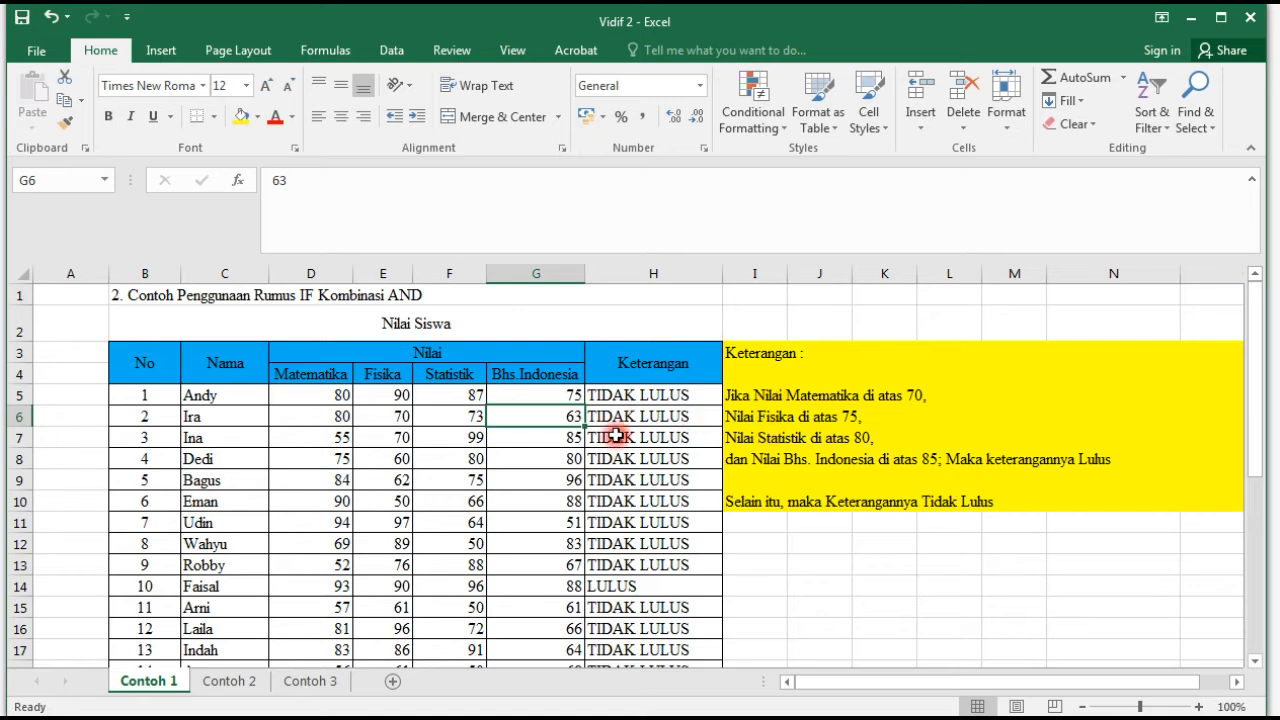
Inspect the Keterangan formula in H14 and compare its result with the four subject scores in row 14.
left_click(610, 588)
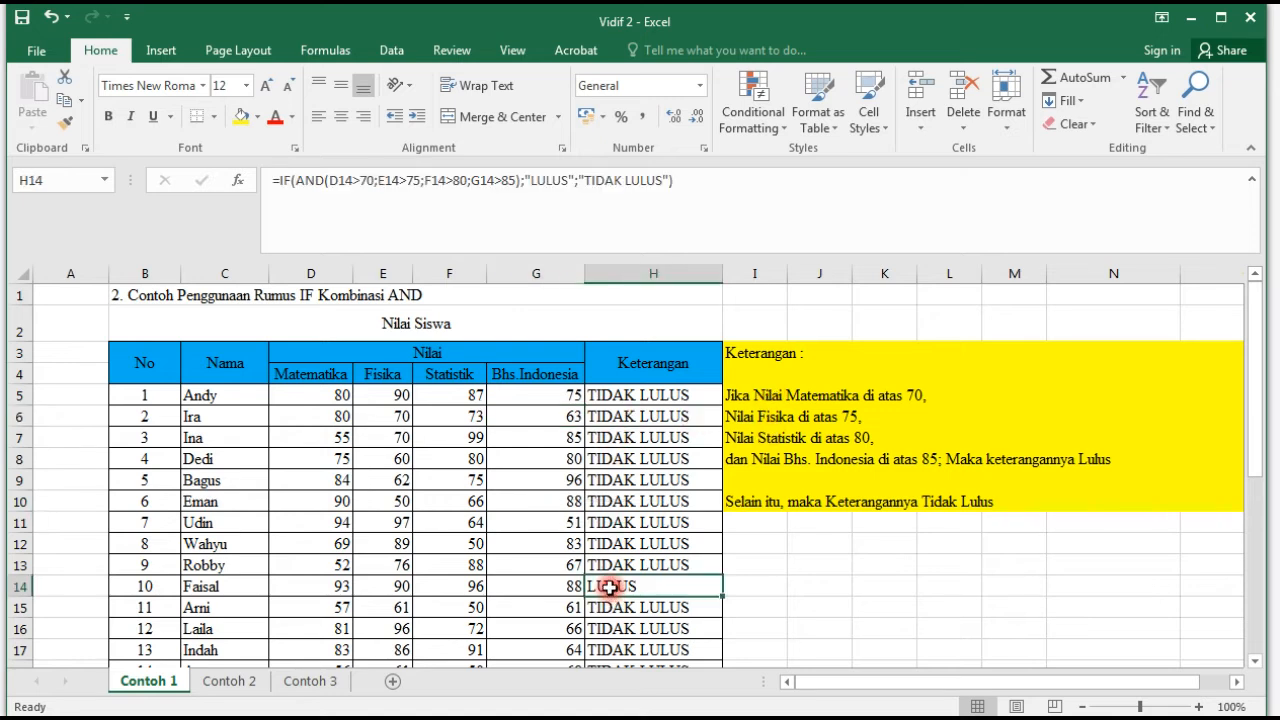
left_click(551, 590)
left_click(635, 587)
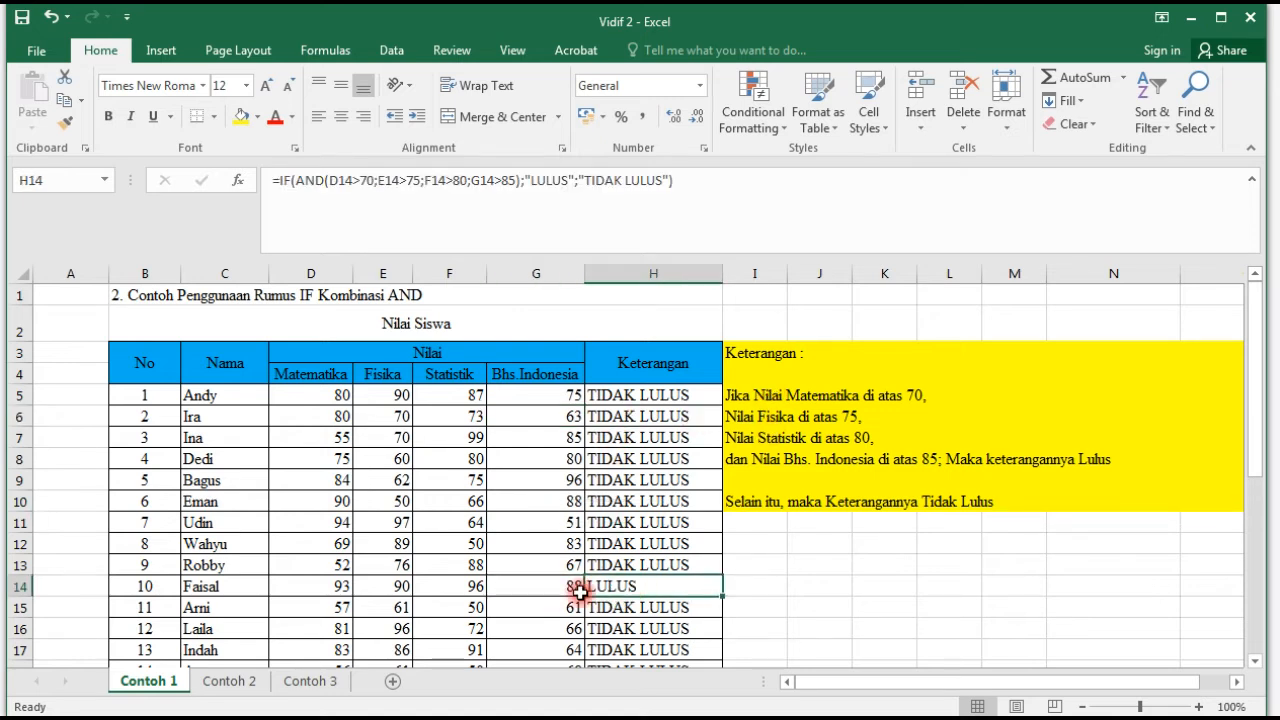
left_click(356, 588)
left_click(400, 587)
left_click(462, 588)
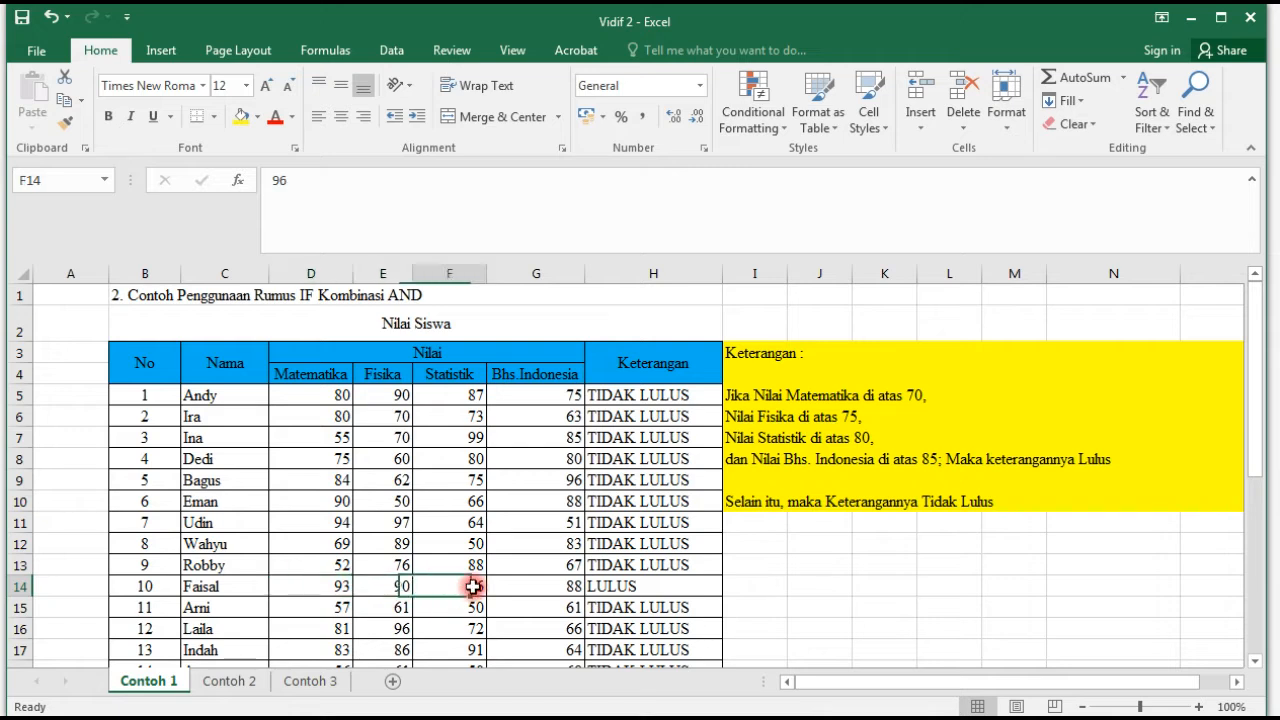
left_click(558, 592)
left_click(605, 588)
left_click(515, 588)
left_click(440, 590)
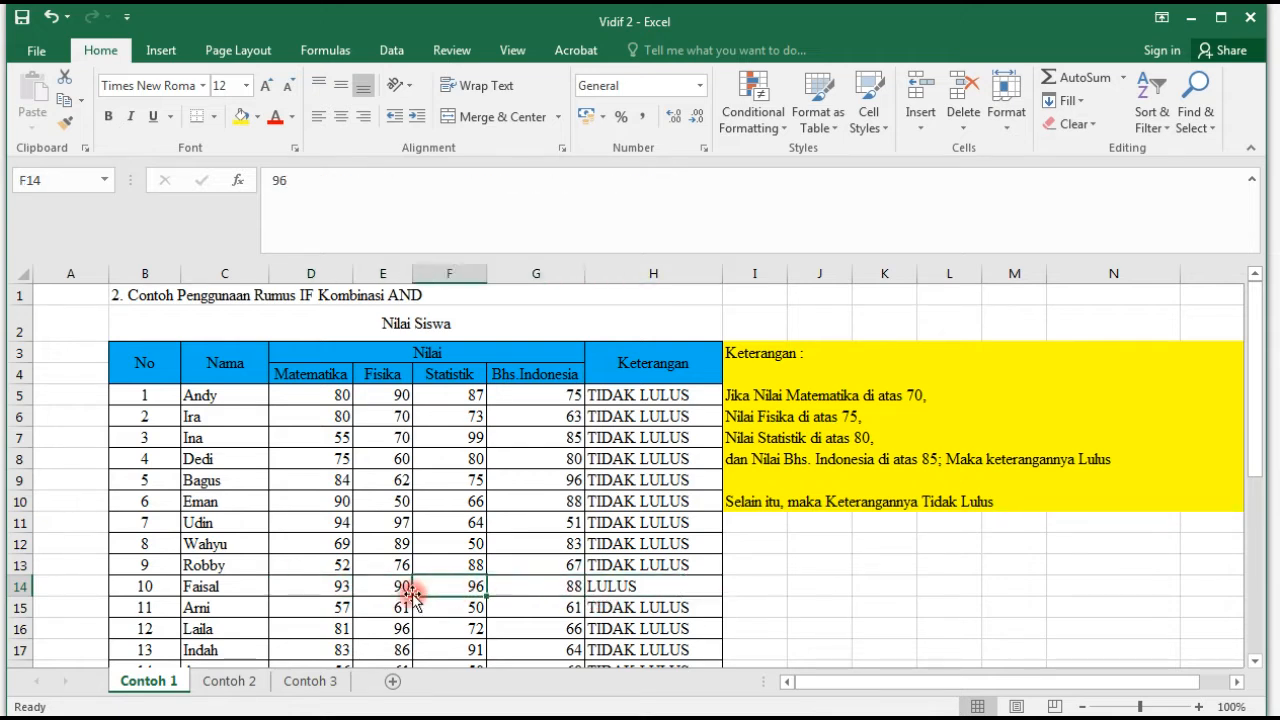
left_click(400, 590)
left_click(345, 588)
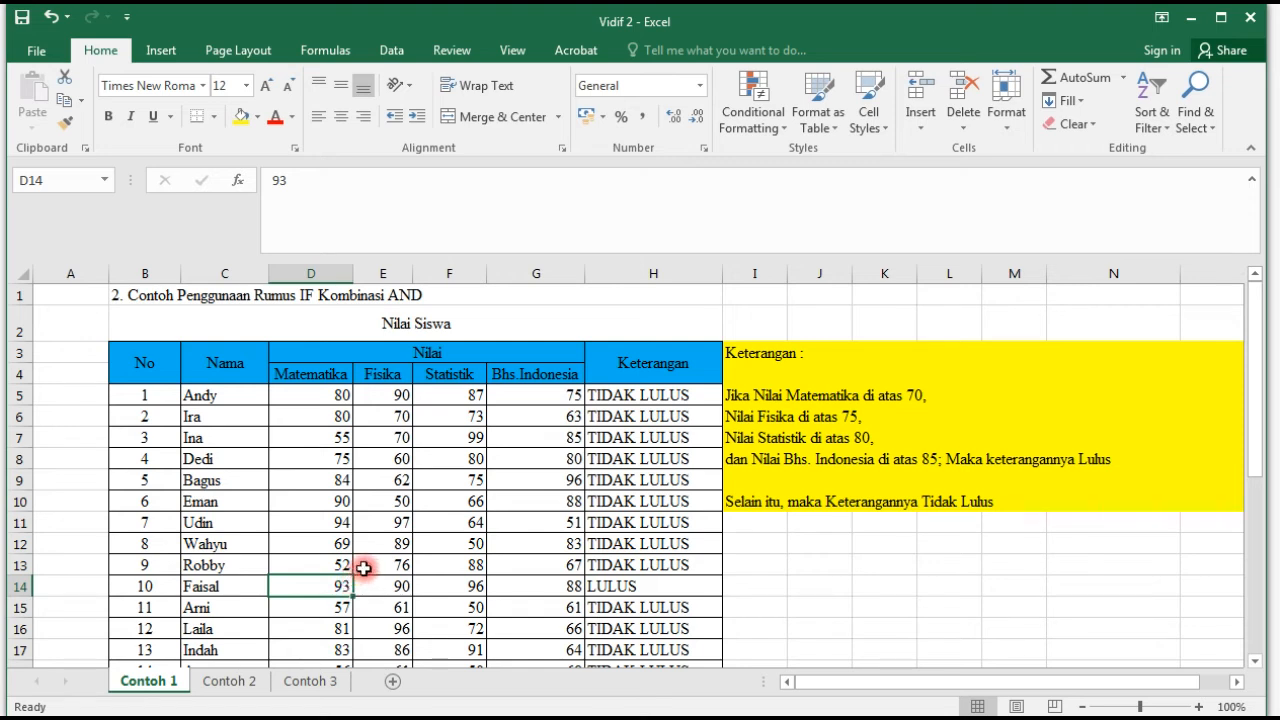
Review the passing criteria in the yellow Keterangan note and compare them with scores in rows 5, 8 and 14.
left_click(336, 397)
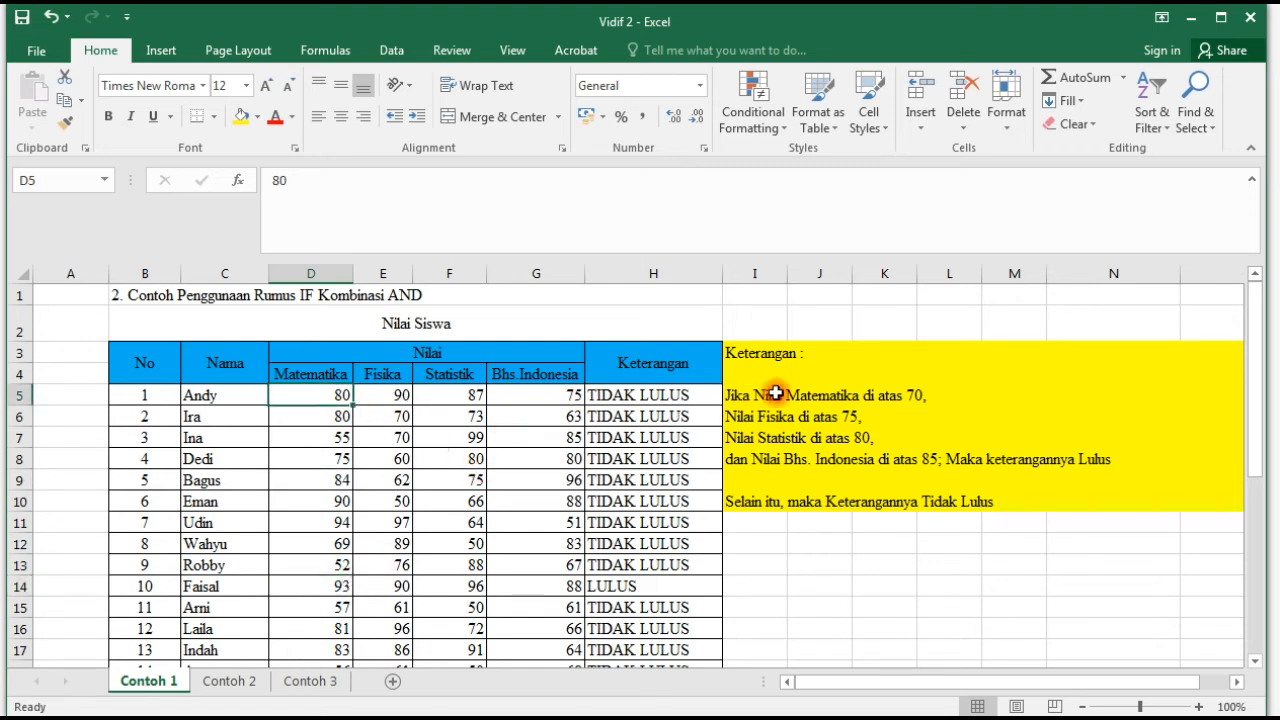
left_click(886, 395)
left_click(820, 420)
left_click(830, 456)
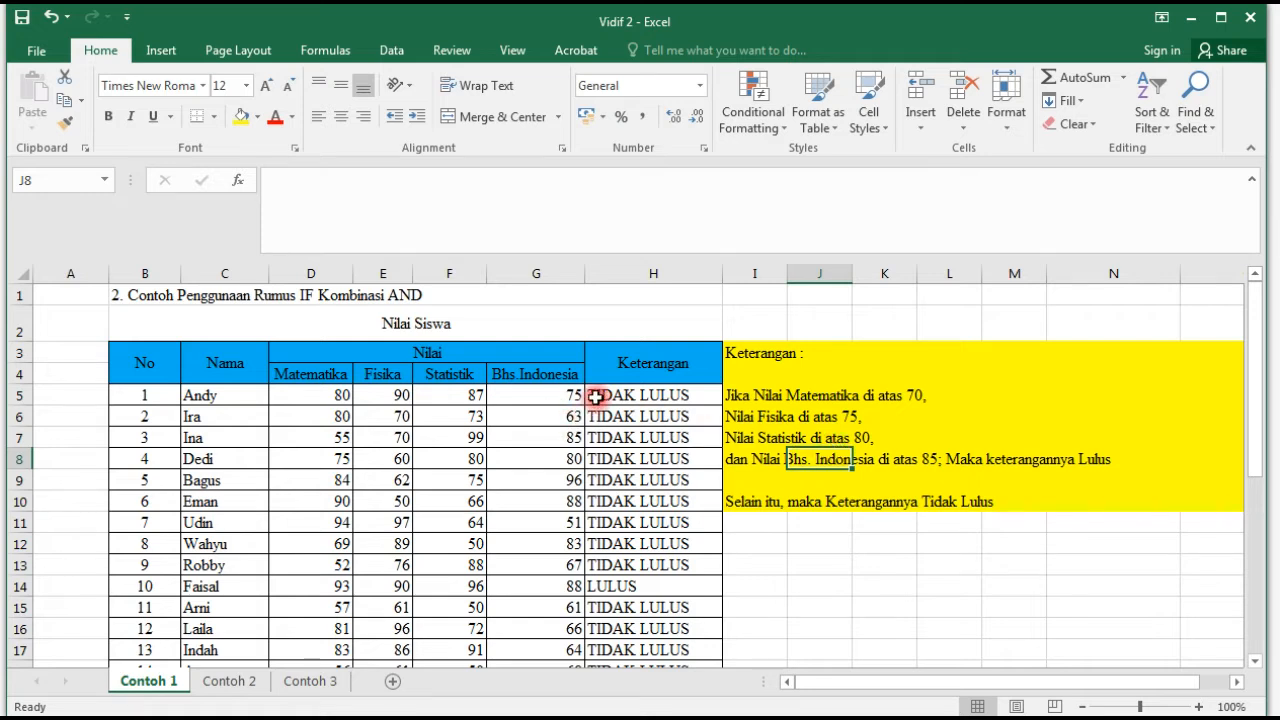
left_click(539, 396)
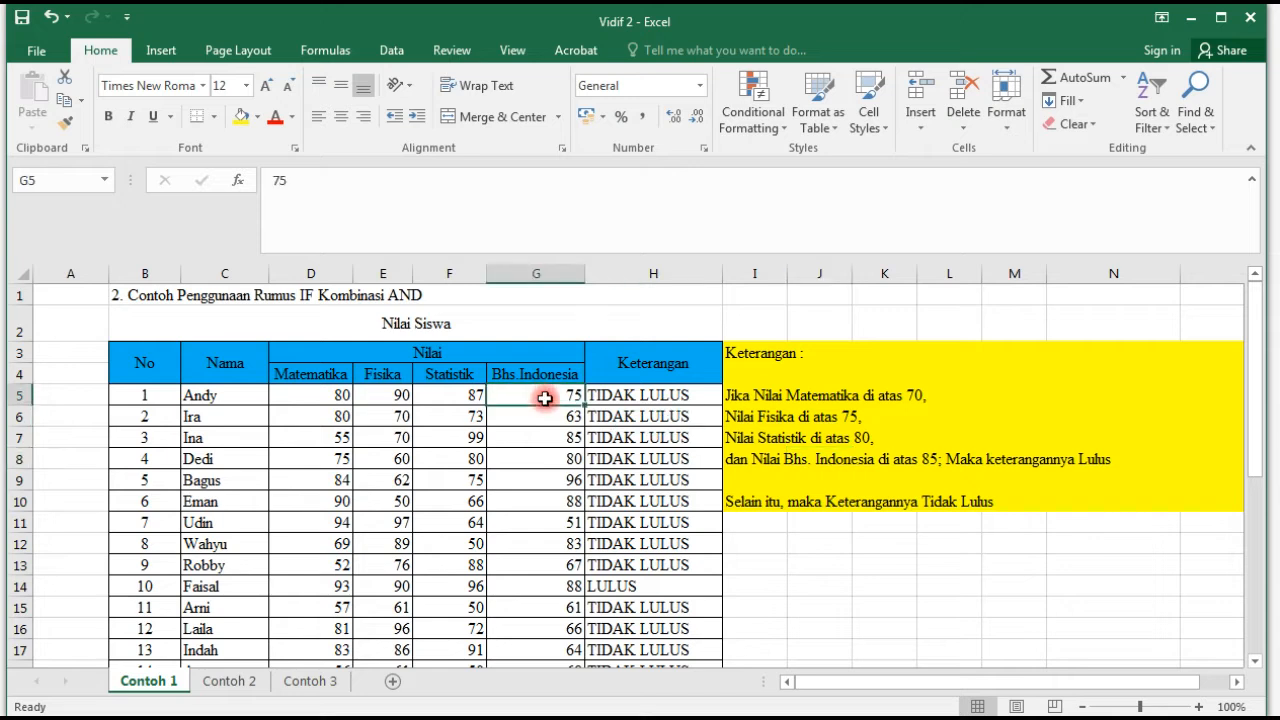
left_click(521, 456)
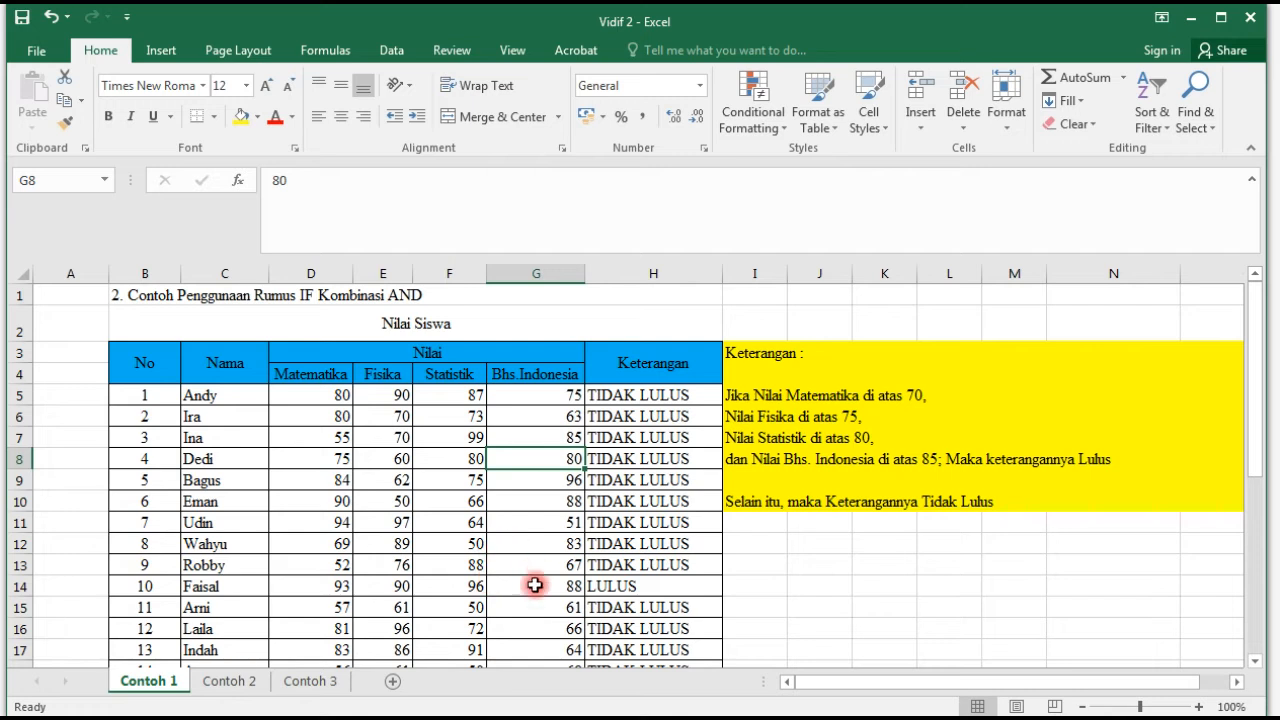
left_click(462, 589)
left_click(588, 593)
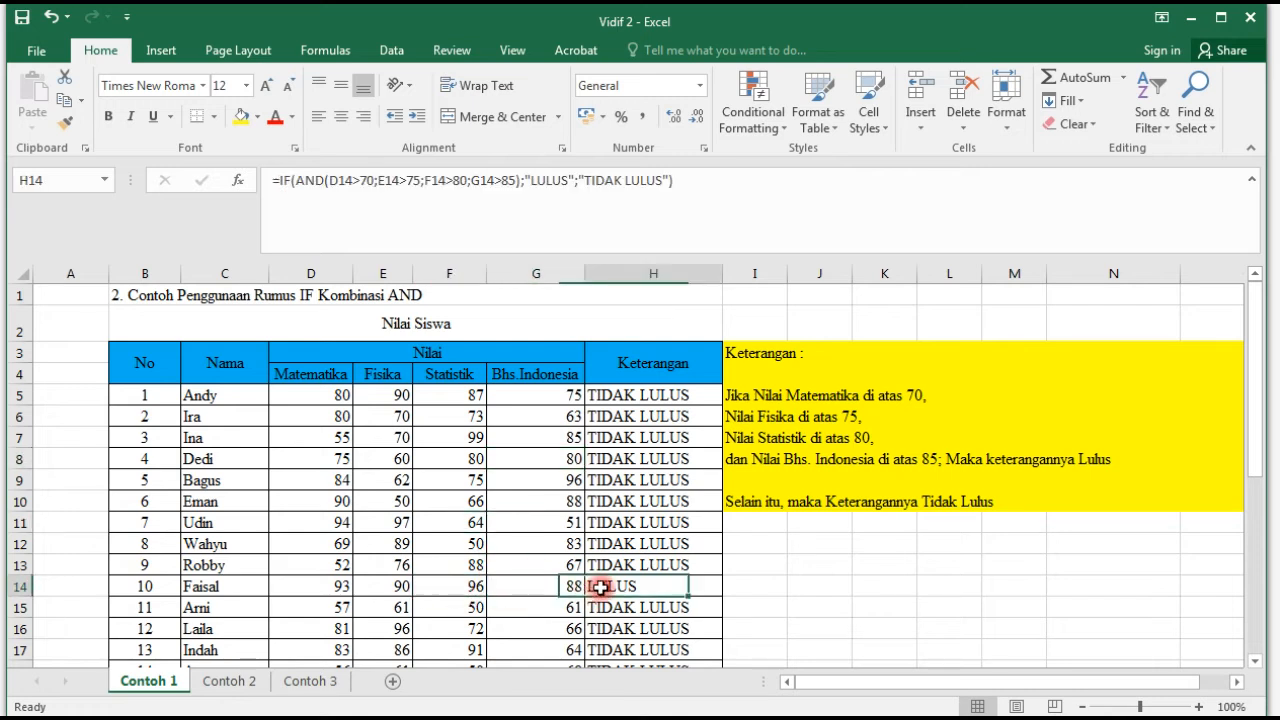
left_click(560, 592)
left_click(473, 586)
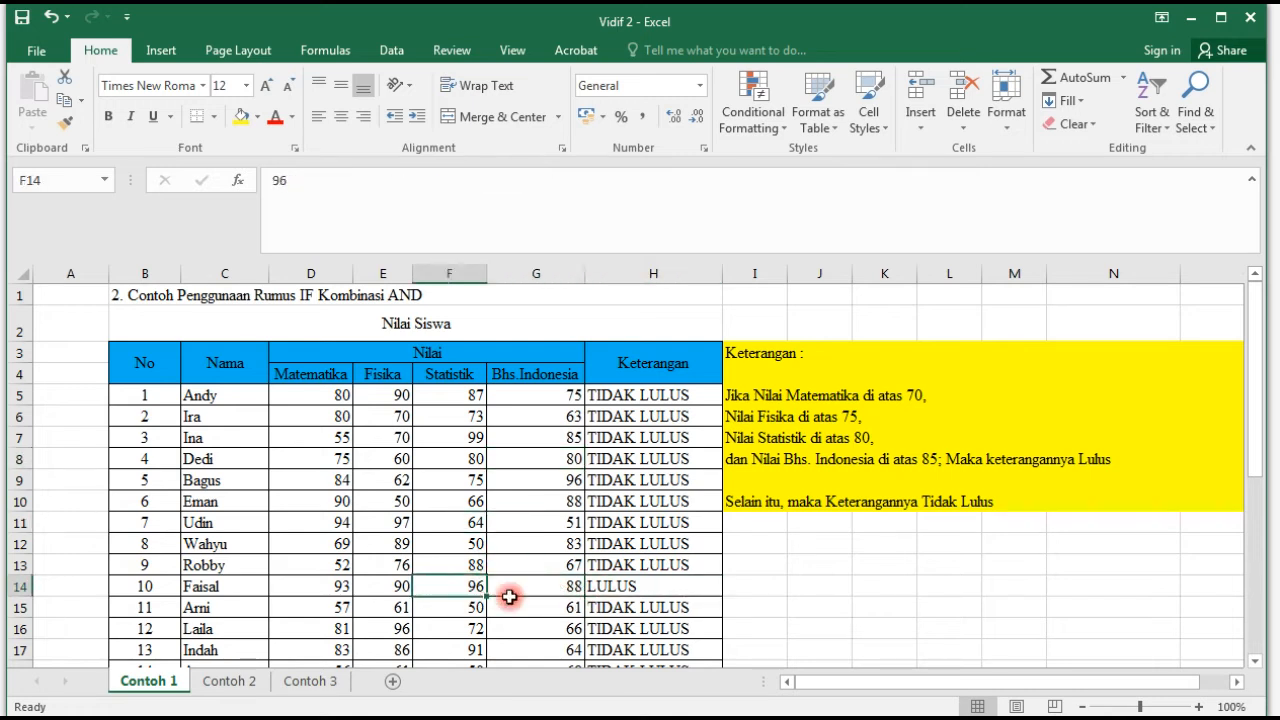
Set the Bhs.Indonesia score in G14 to 84 to test the Keterangan formula.
left_click(550, 590)
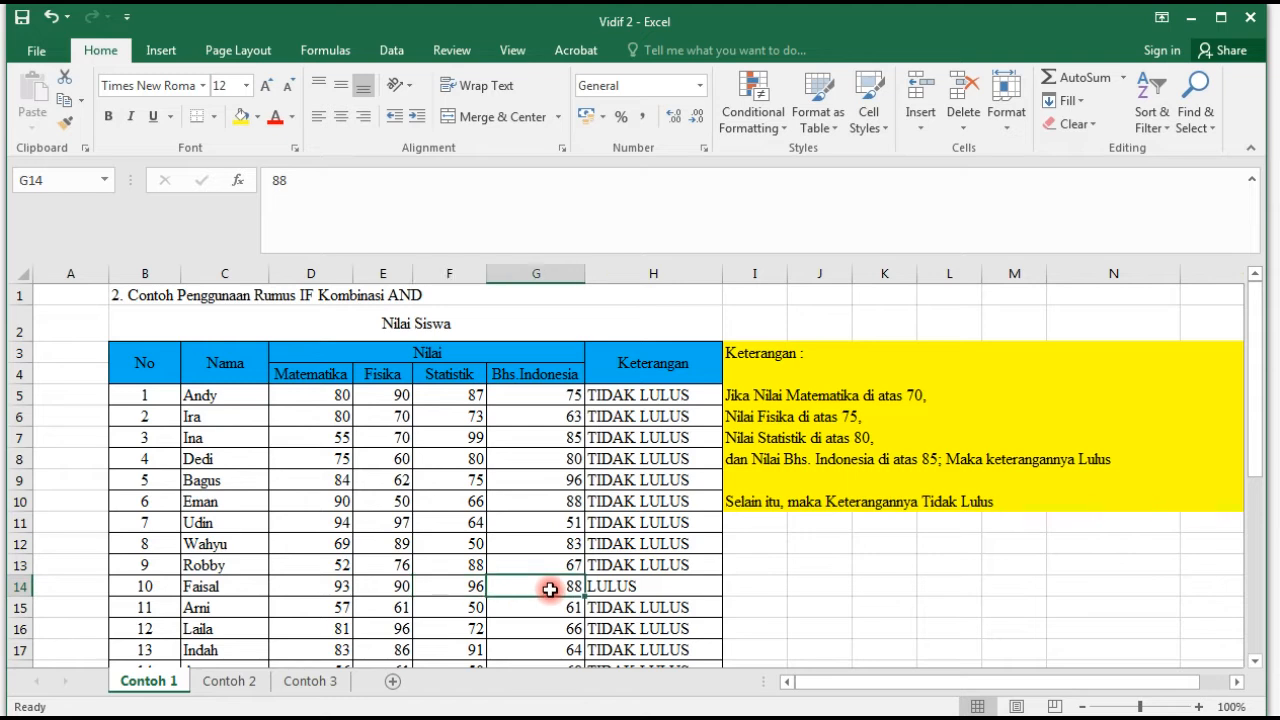
type("84")
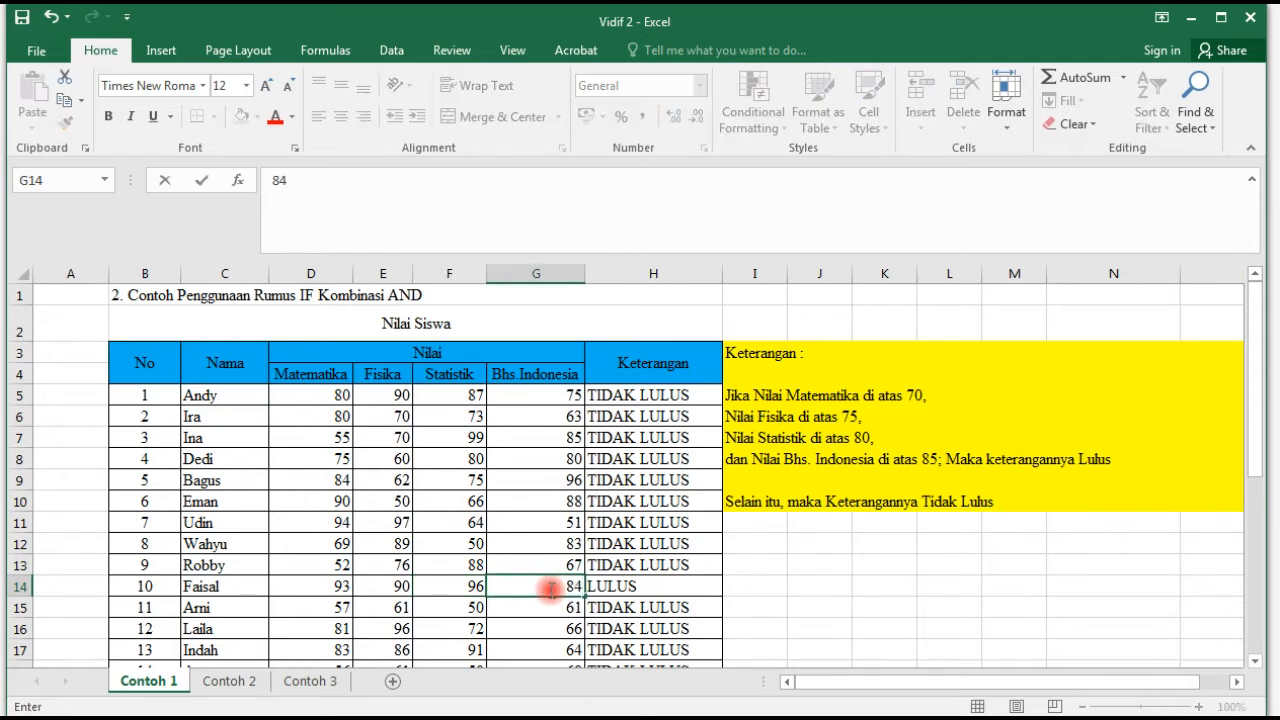
key("Tab")
left_click(550, 590)
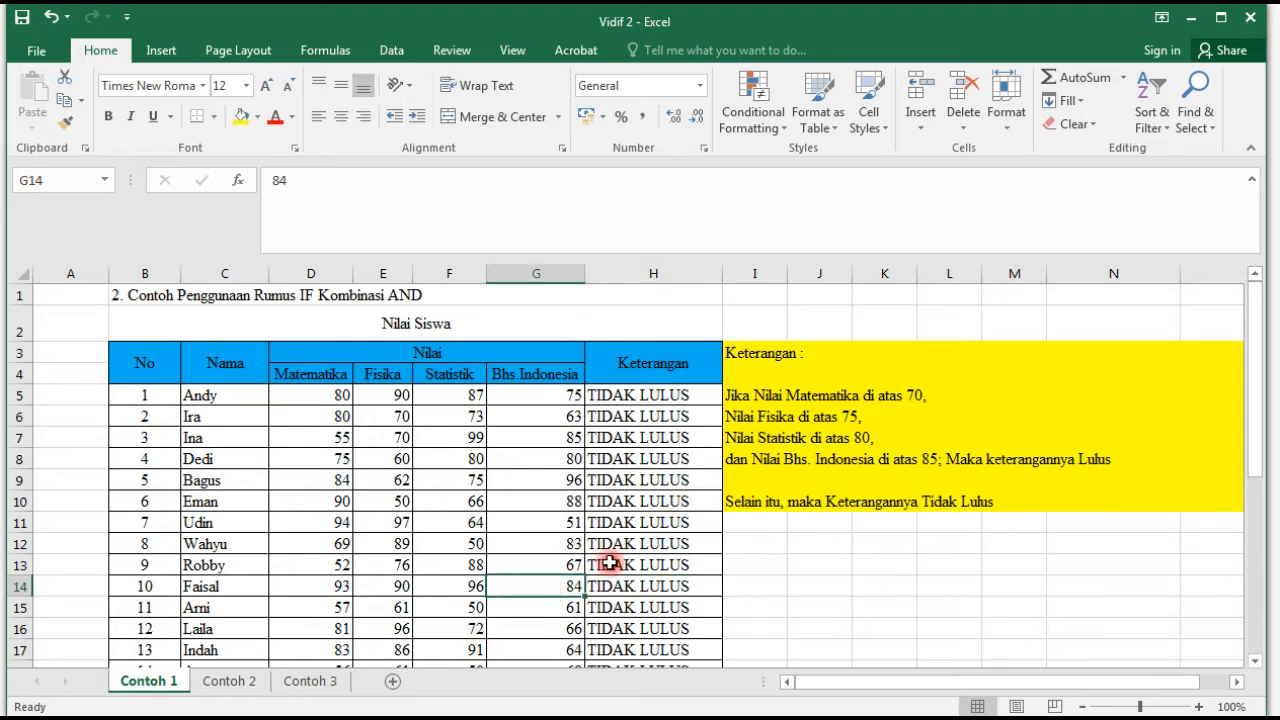
Set the Bhs.Indonesia score in G17 to 100 to test the formula on row 17.
scroll(605, 580, "down", 1)
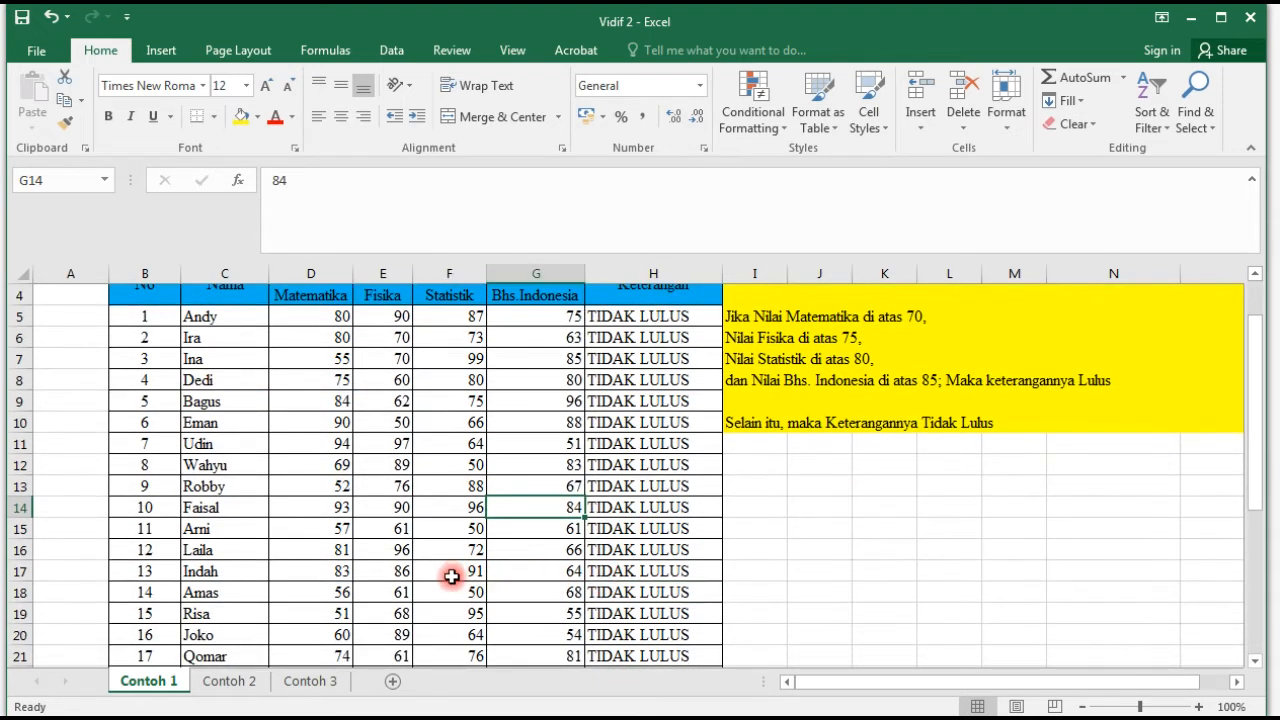
left_click(552, 571)
type("100")
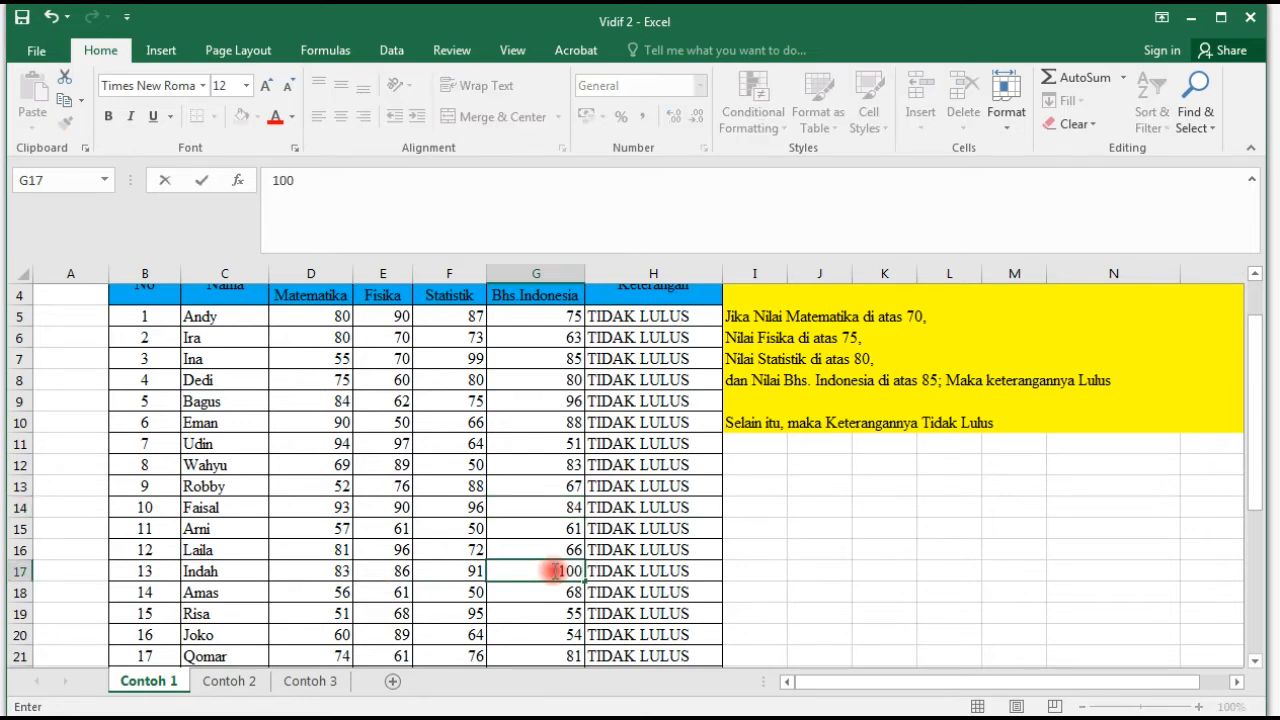
left_click(553, 571)
key("Left")
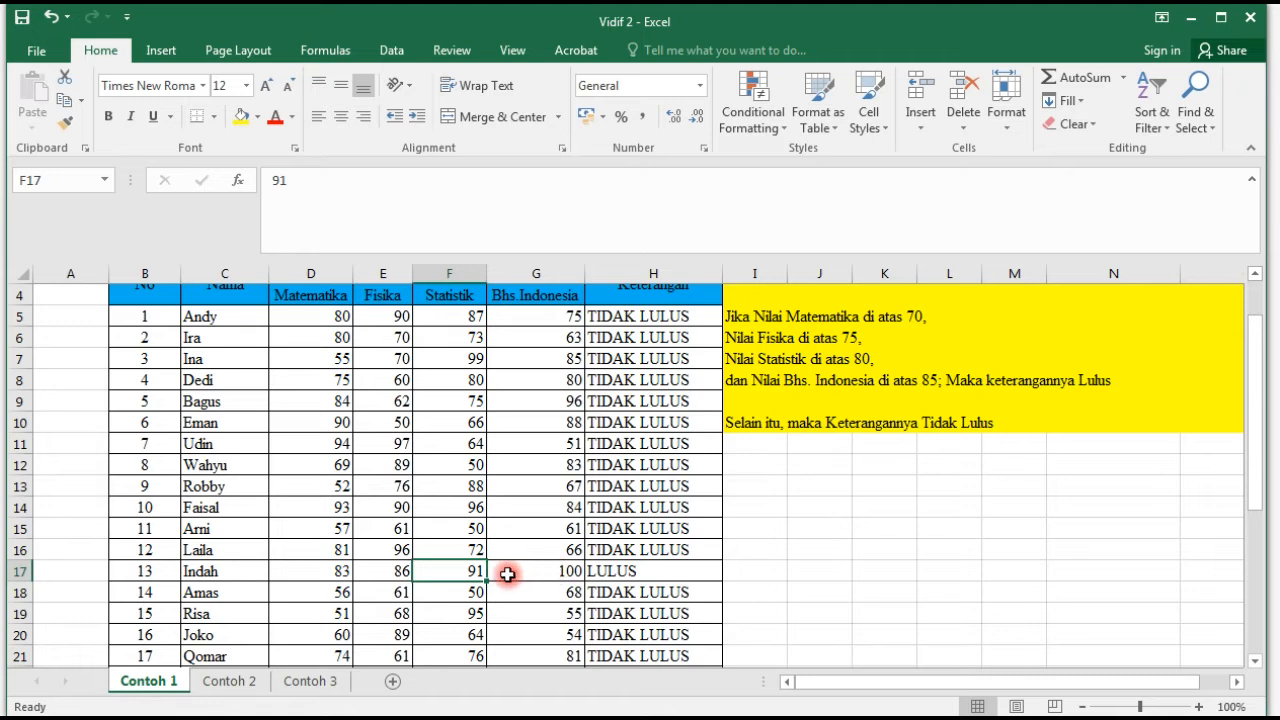
Check the row 17 scores against the criteria and return to the changed score in G14.
key("Left")
key("Left")
key("Right")
key("Right")
key("Right")
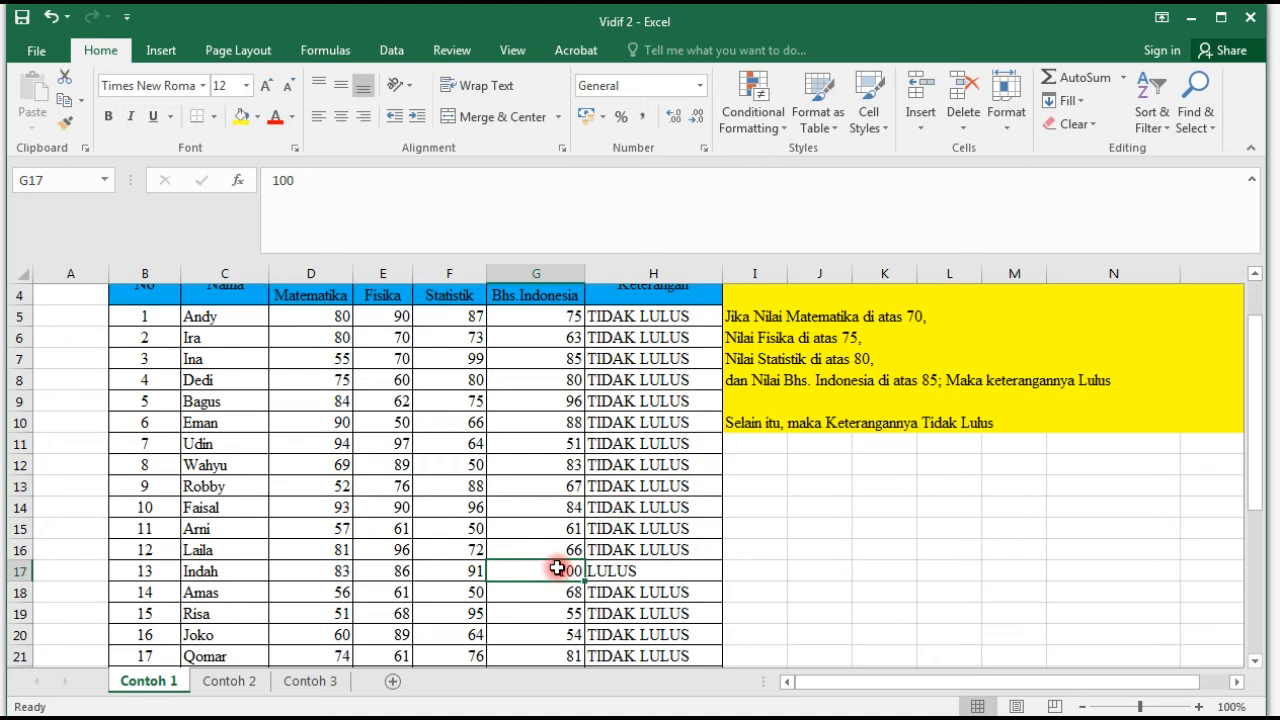
left_click(549, 502)
scroll(573, 483, "up", 2)
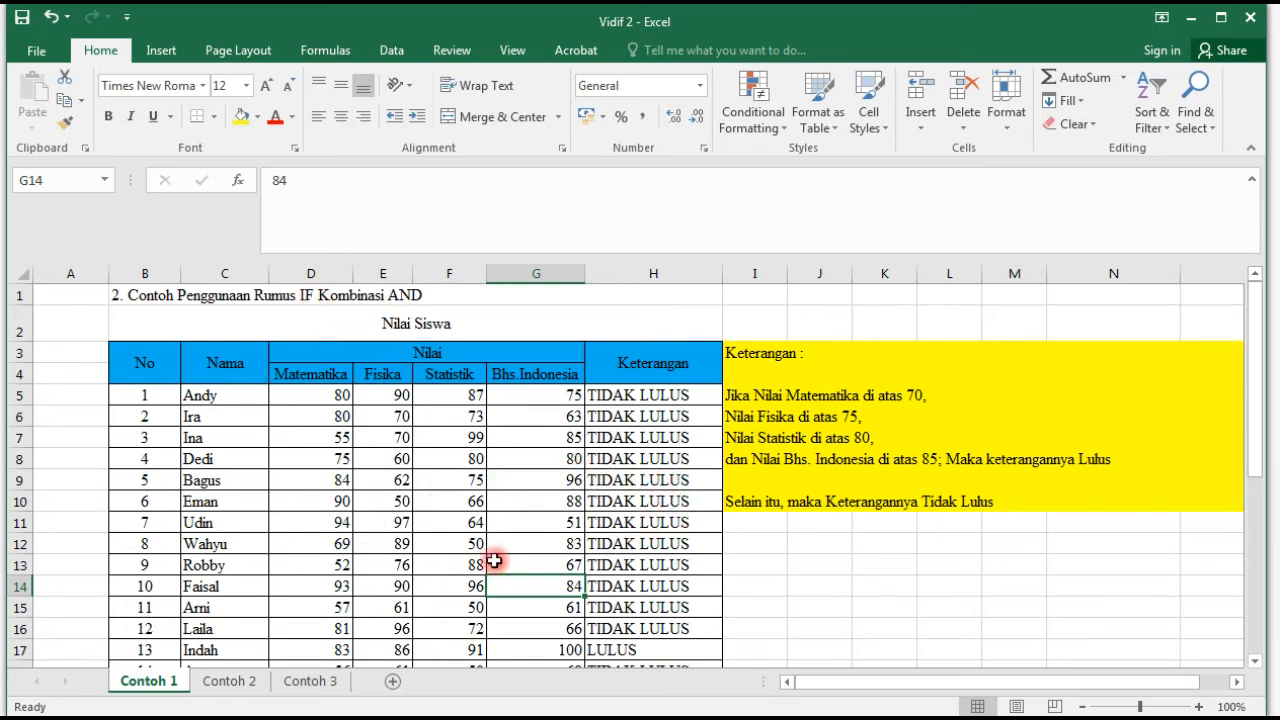
Switch to the Contoh 2 sheet and look over its IF with OR title, score table and empty cell J5.
left_click(229, 681)
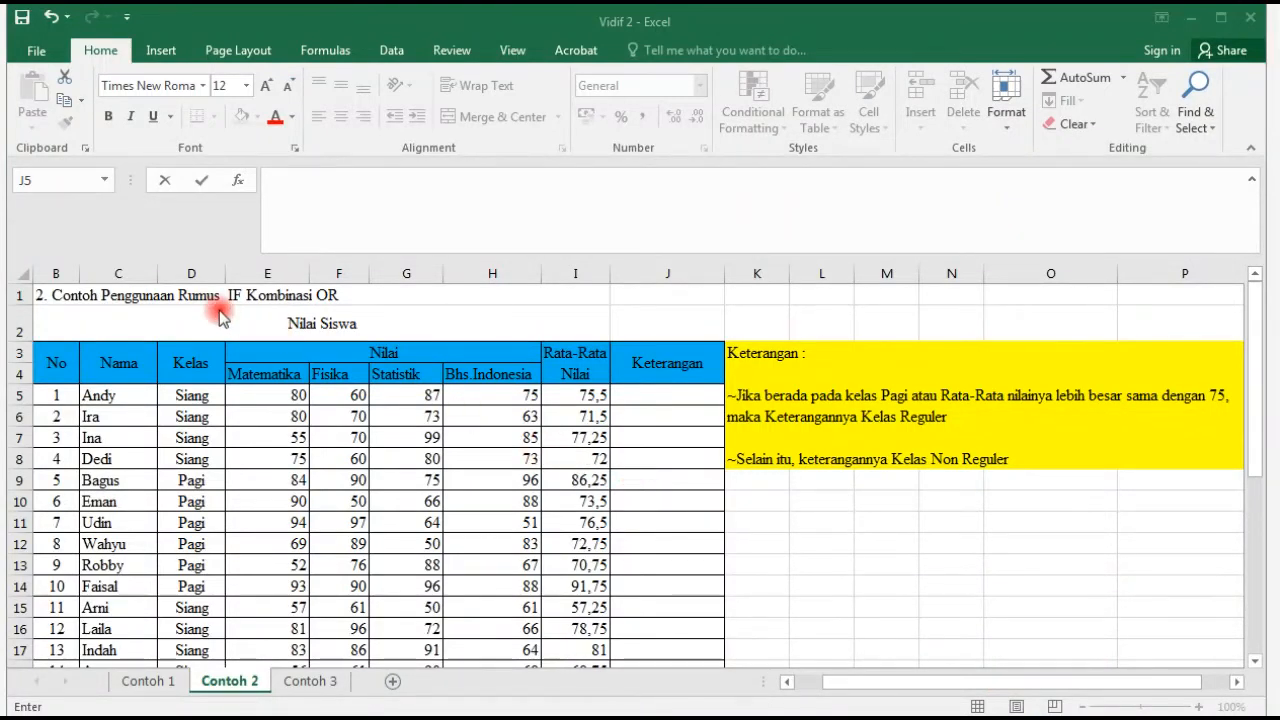
left_click(196, 297)
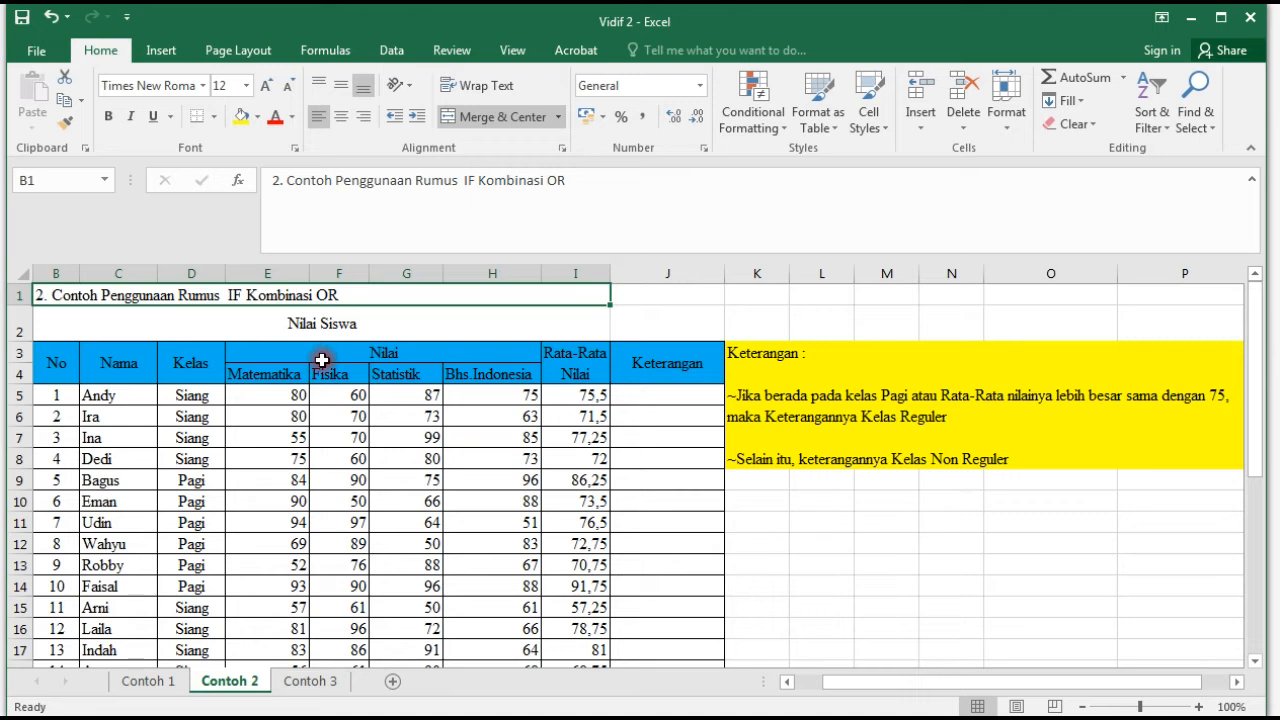
left_click(272, 392)
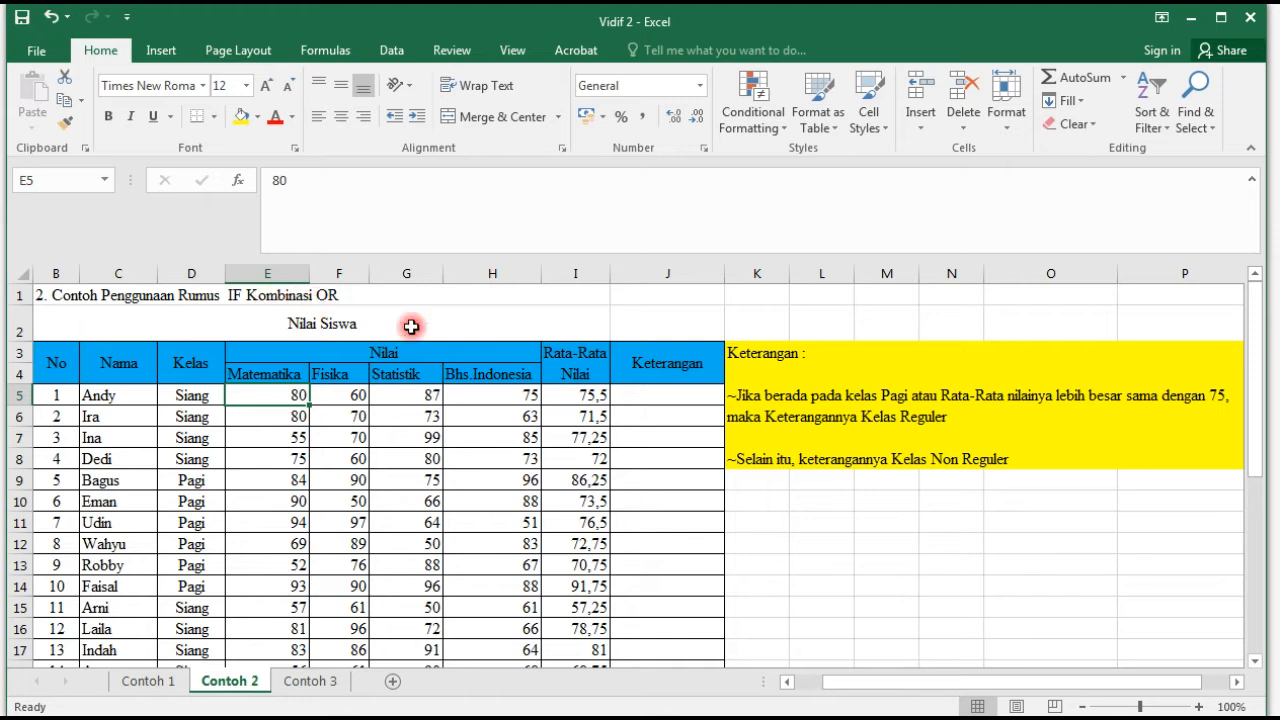
left_click(622, 403)
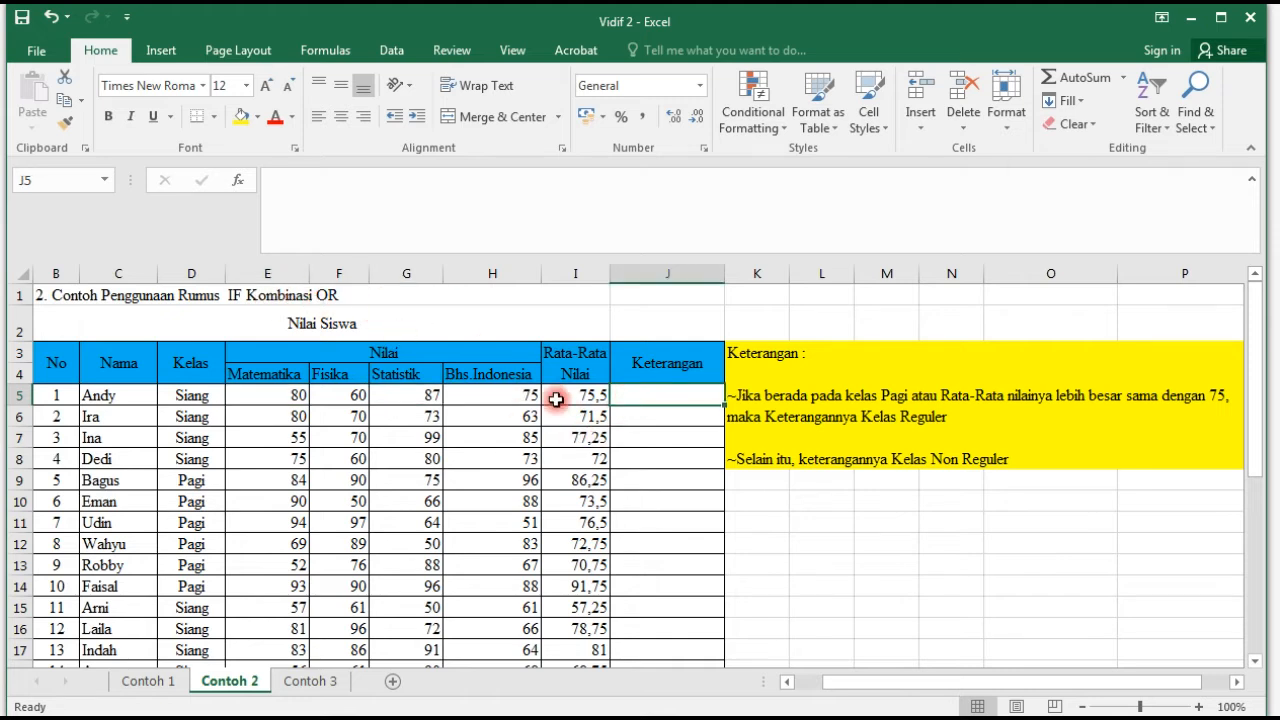
Examine the Kelas and Keterangan columns and their headings in the Contoh 2 table.
left_click(190, 396)
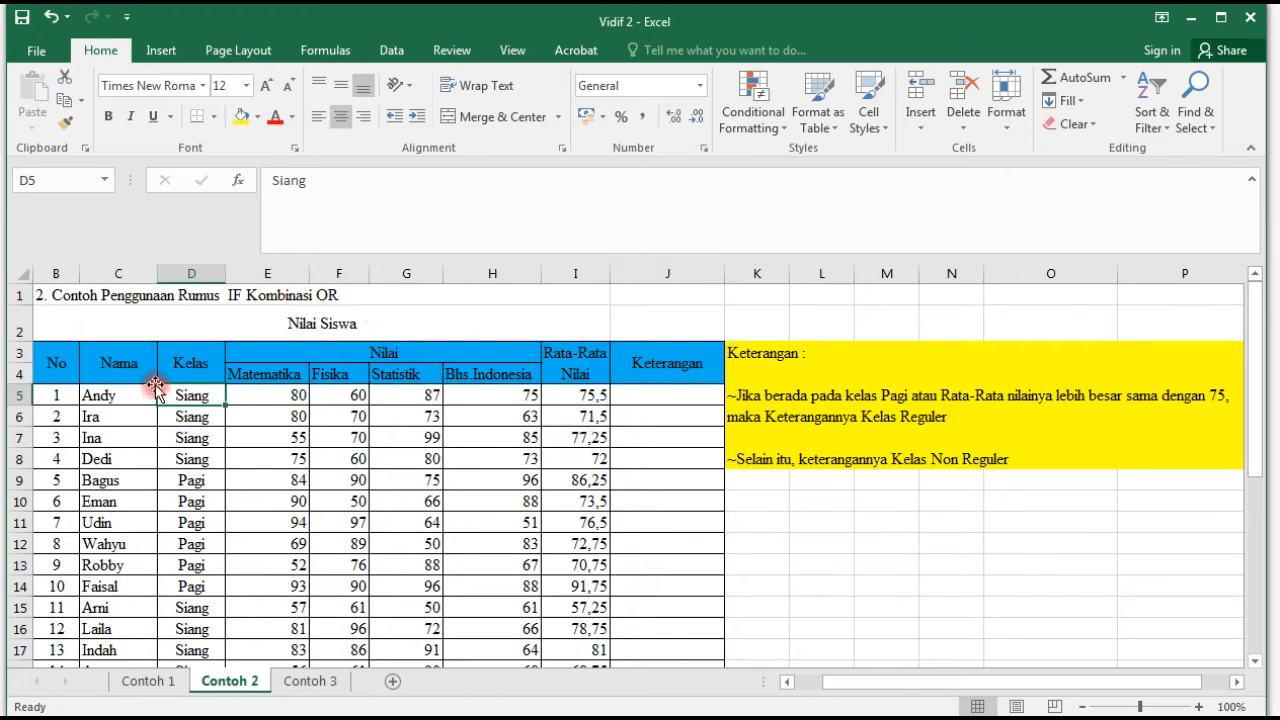
left_click(185, 362)
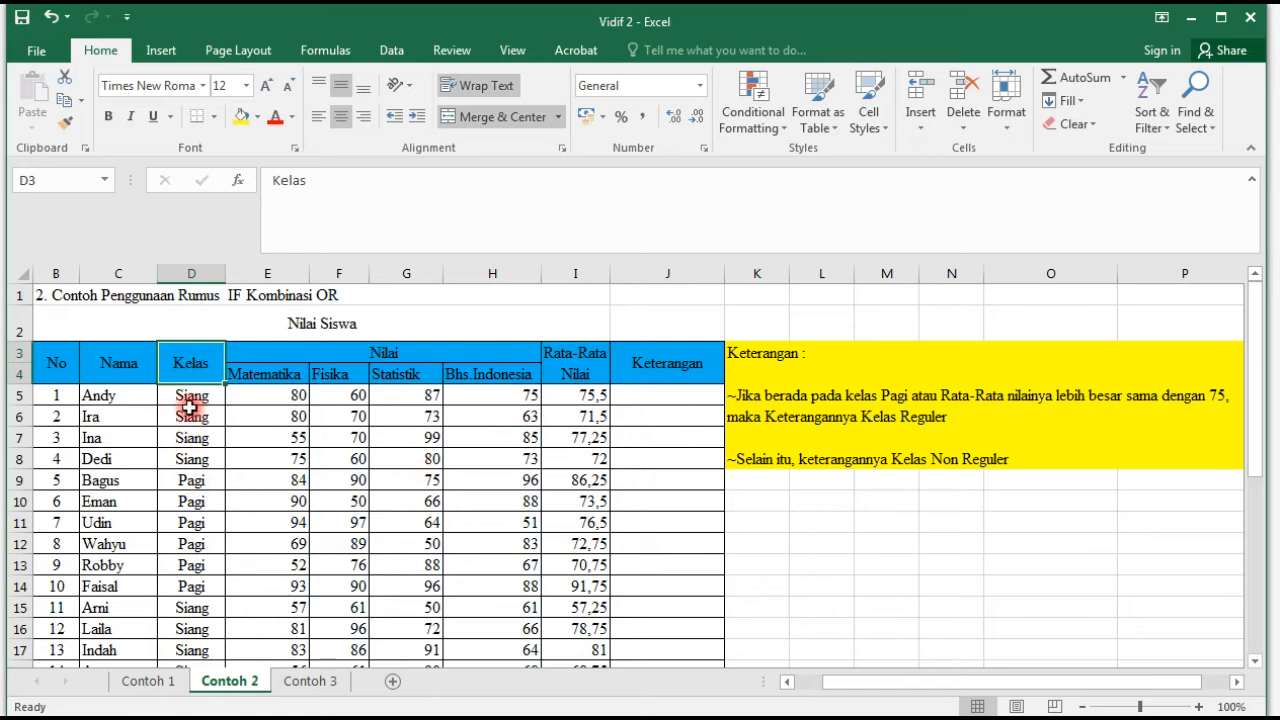
left_click(203, 272)
left_click(190, 368)
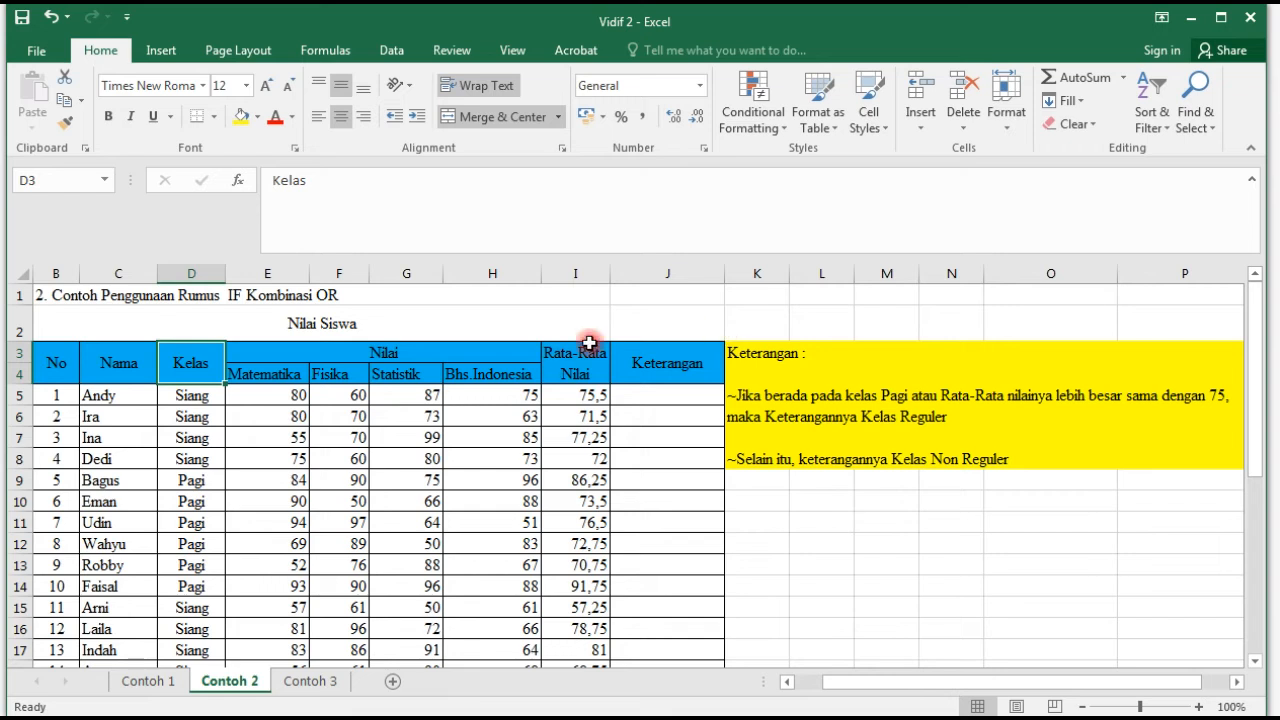
left_click(677, 272)
left_click(674, 360)
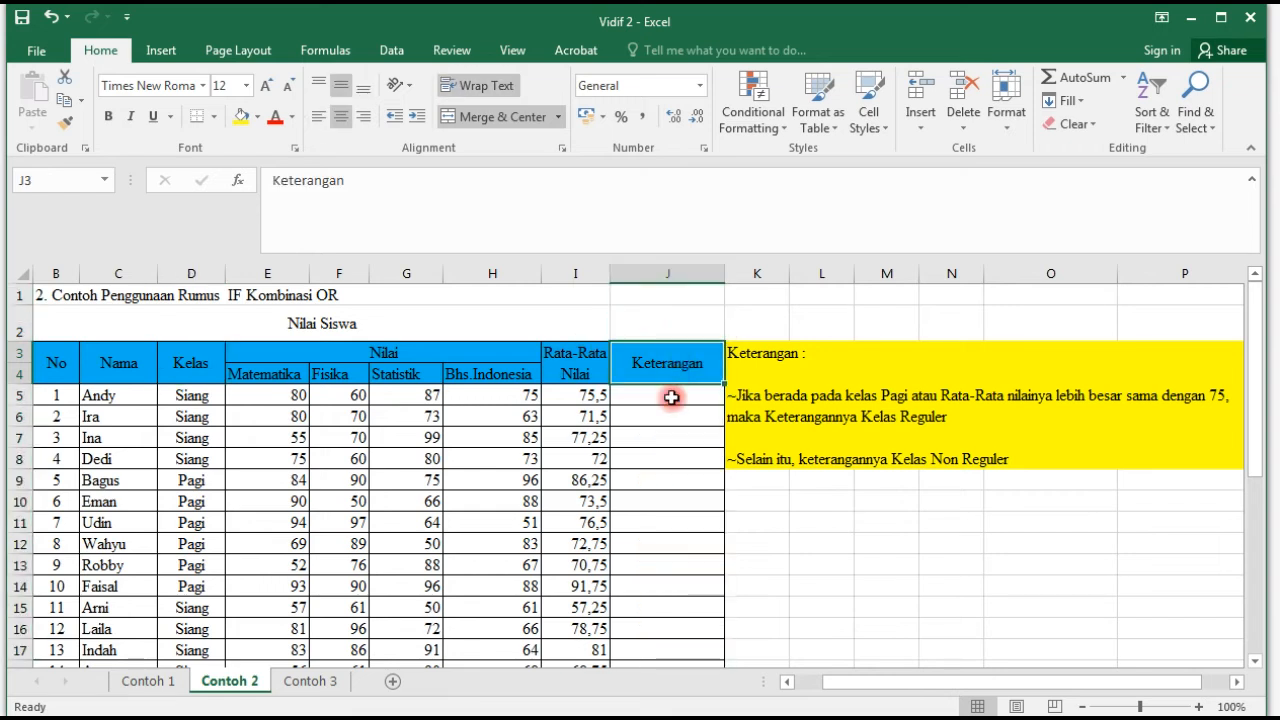
Read the Kelas Reguler and Non Reguler criteria and relate them to the Kelas and Rata-Rata Nilai columns.
left_click(671, 397)
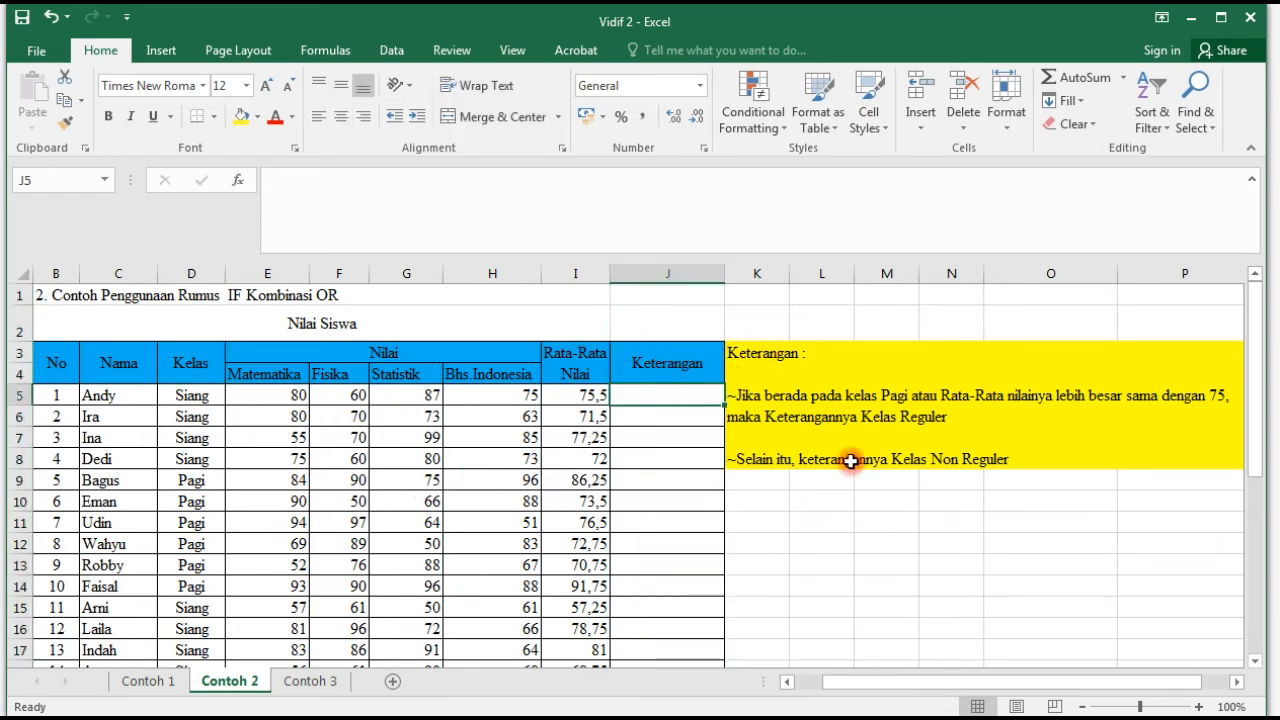
left_click(745, 394)
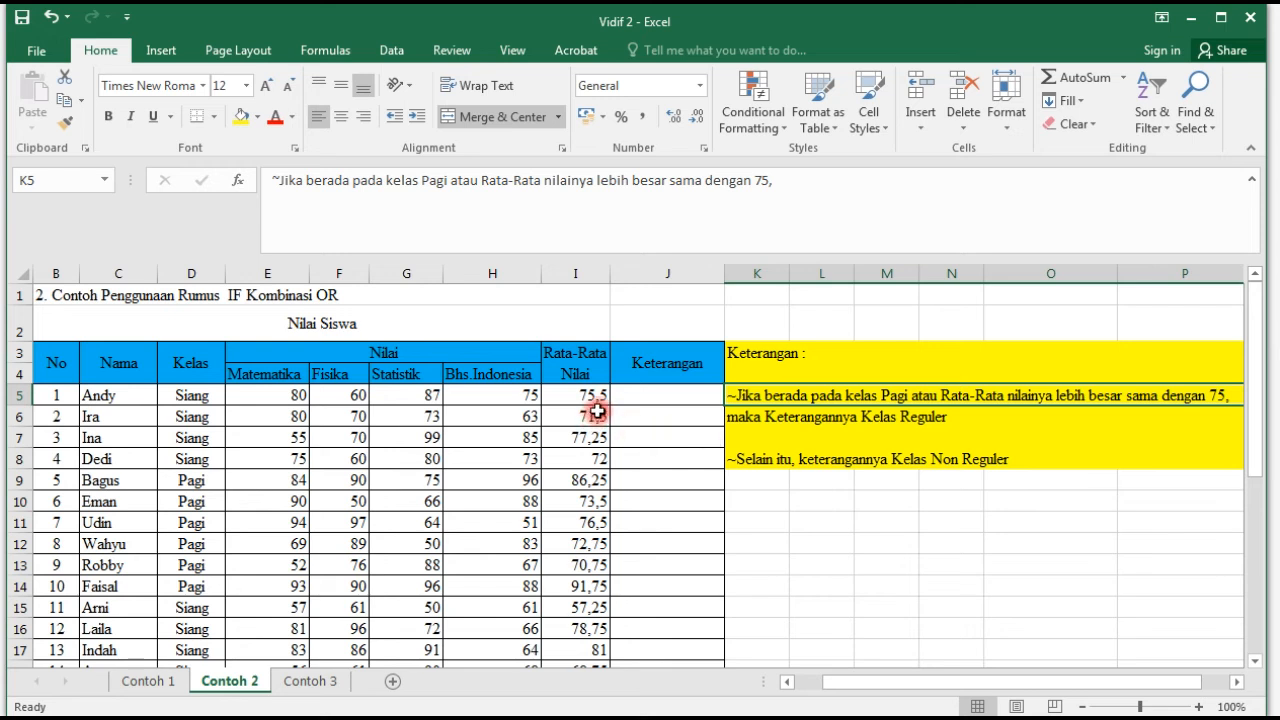
left_click(202, 388)
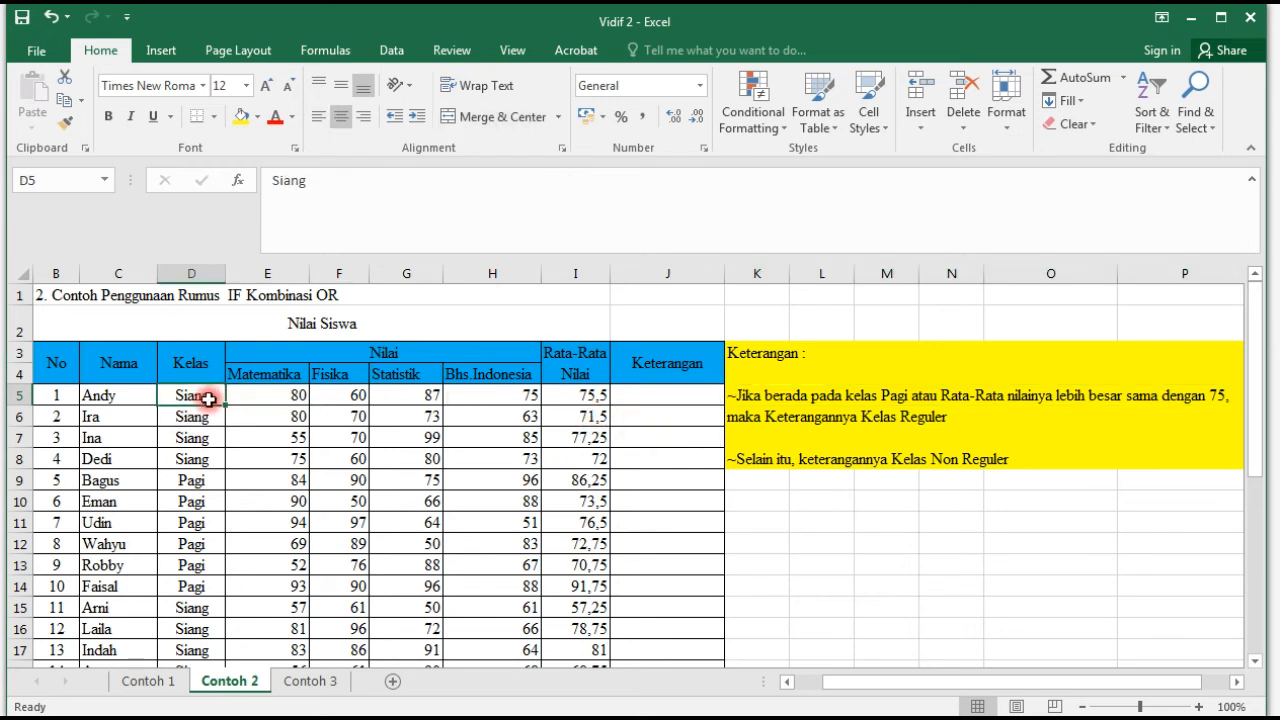
left_click(206, 366)
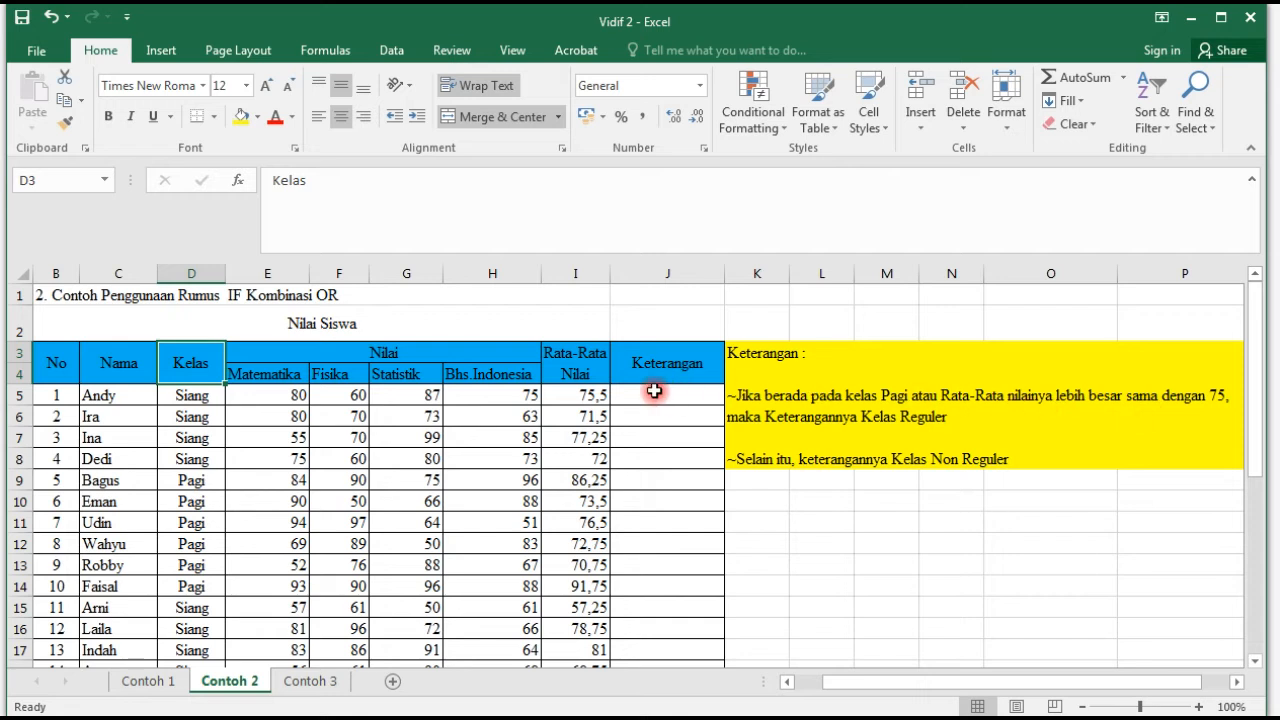
left_click(594, 392)
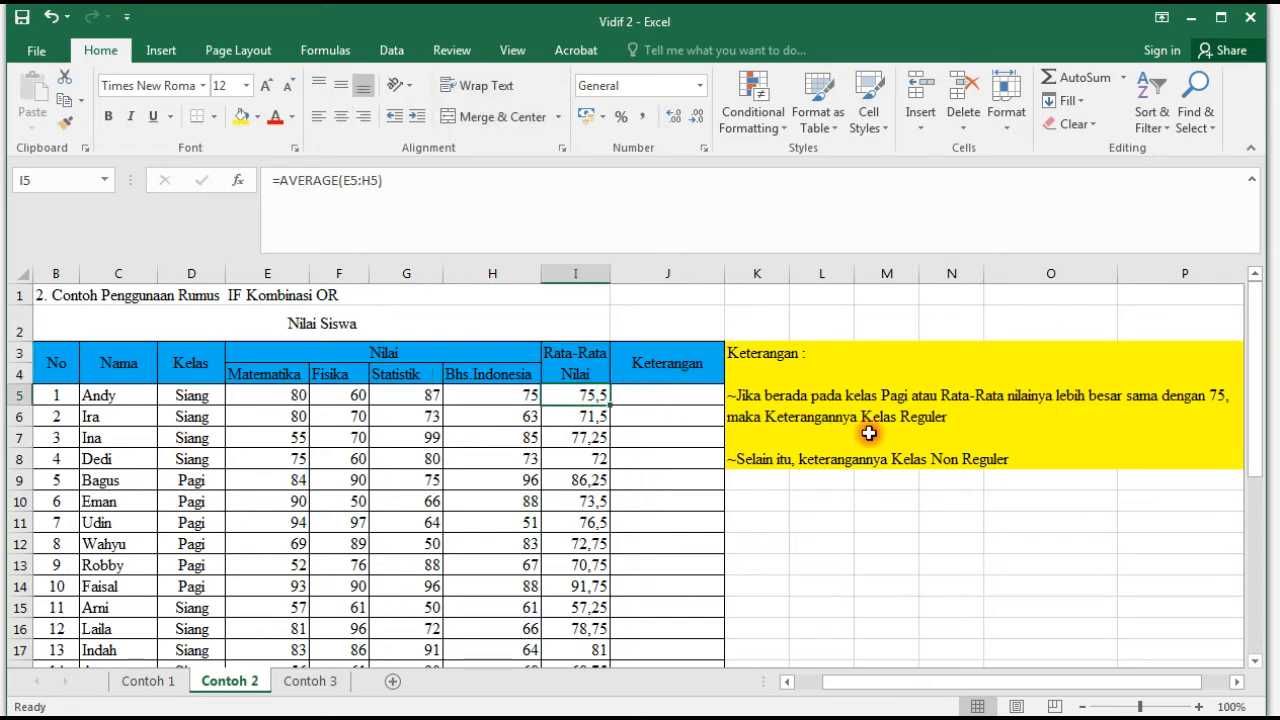
left_click(665, 394)
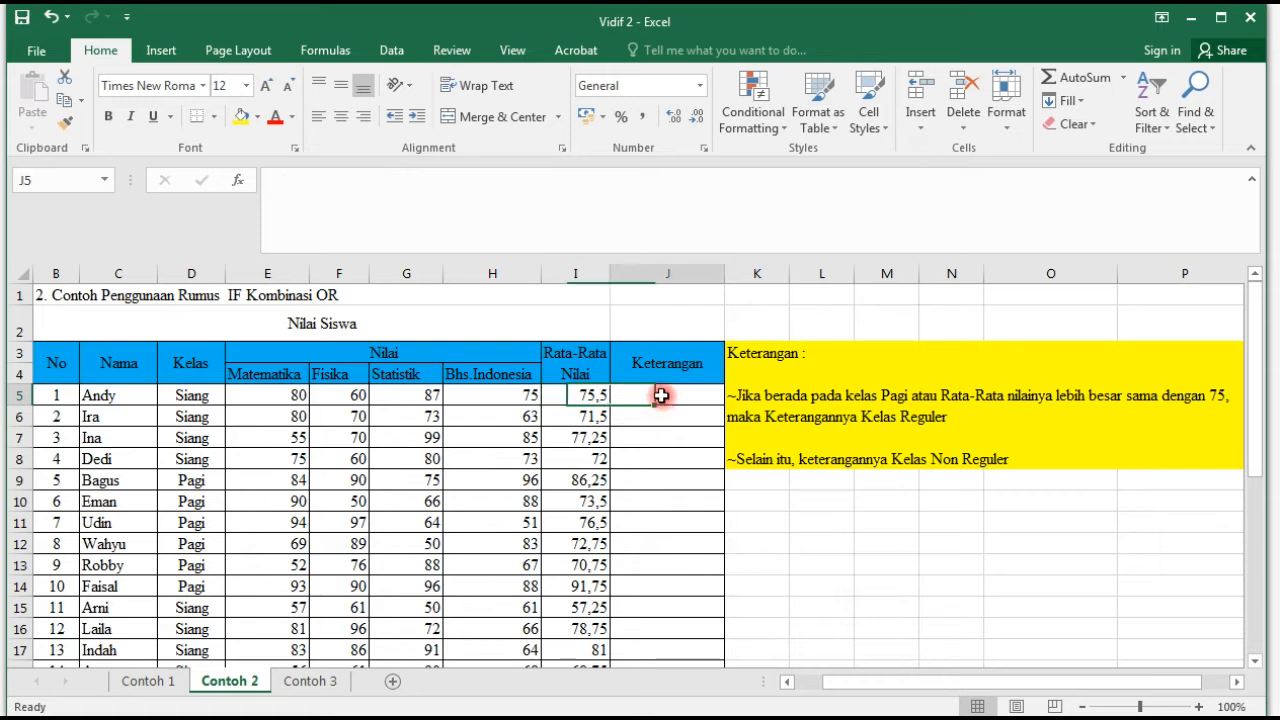
double_click(668, 393)
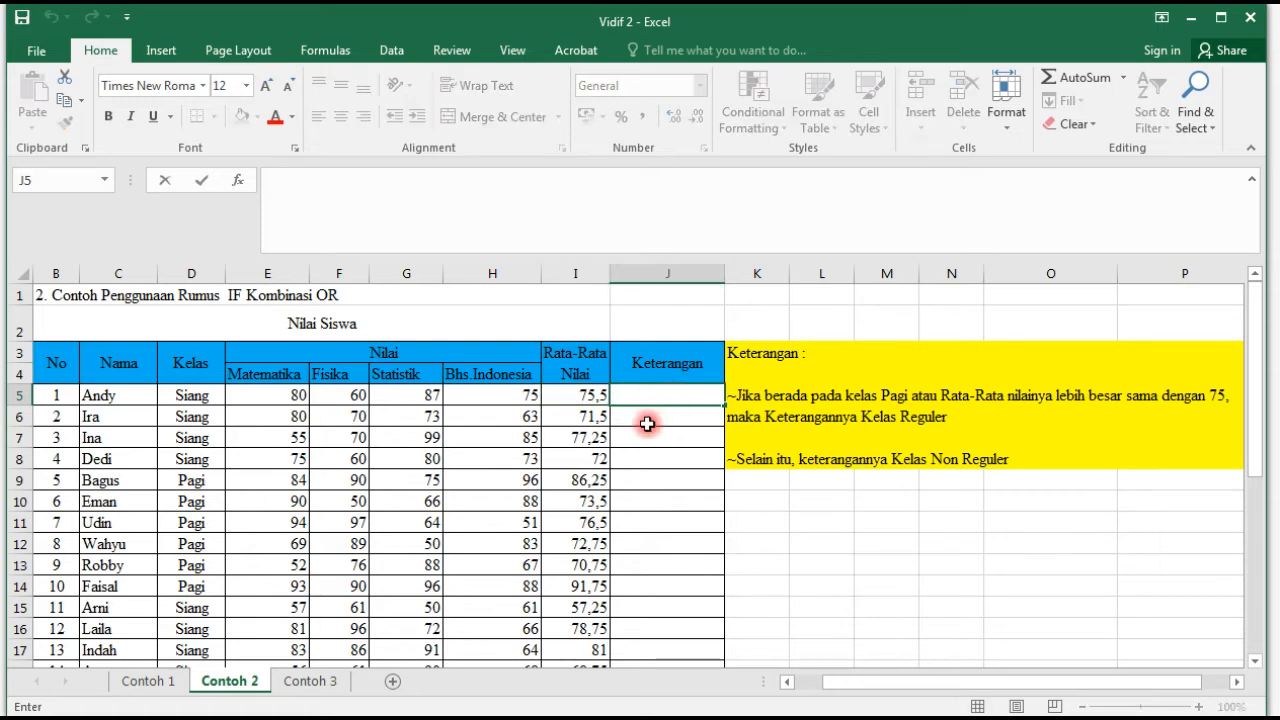
left_click(650, 423)
Begin an IF formula in J5 with the logical test OR(D5="Pagi";I5>=75).
left_click(661, 395)
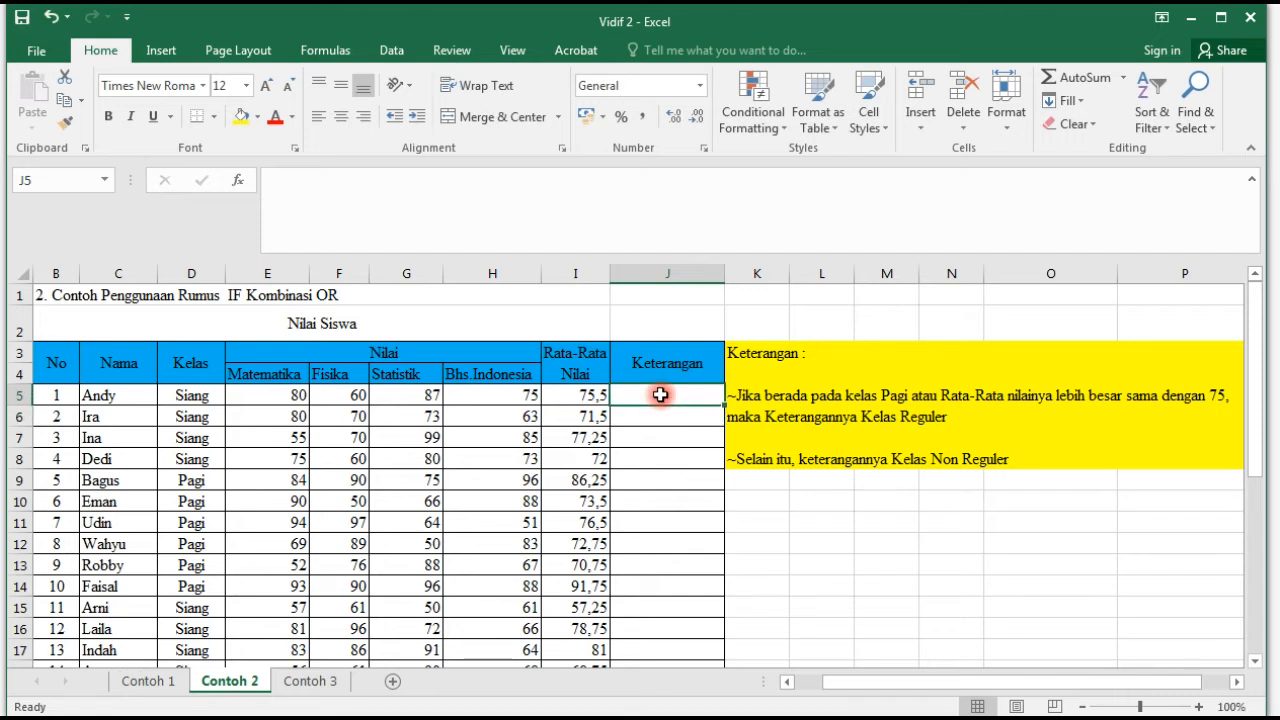
type("=")
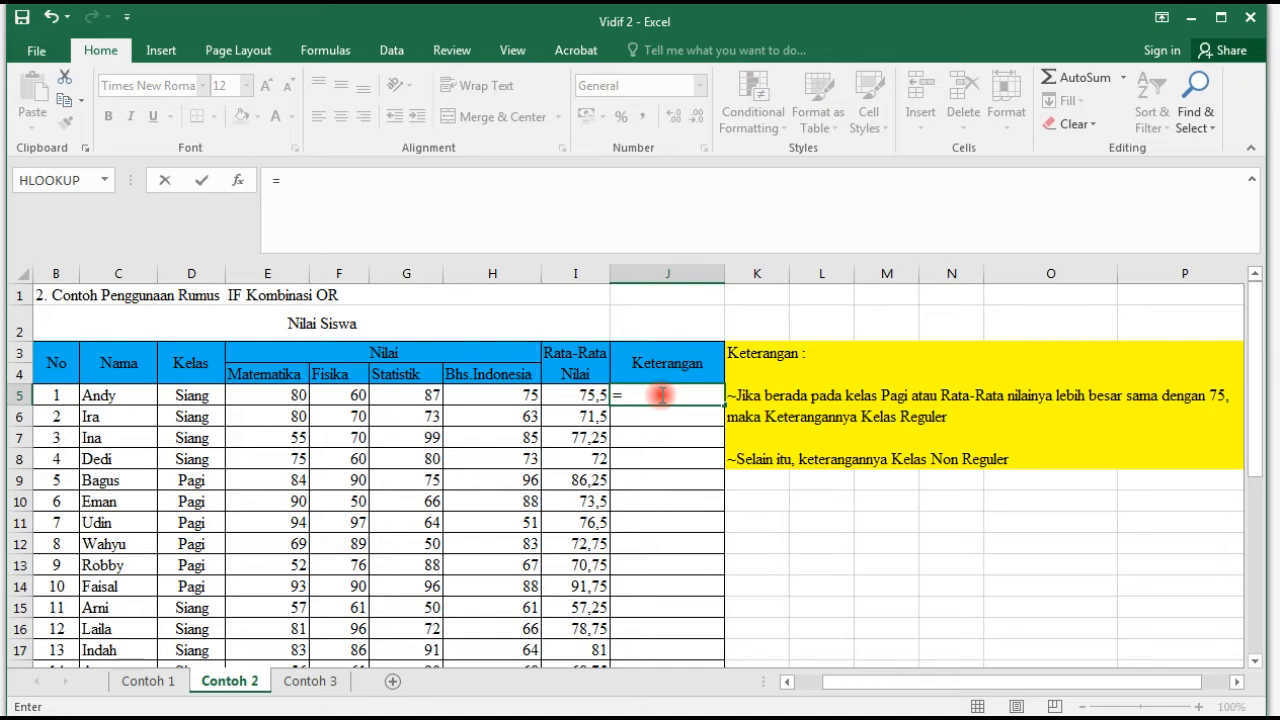
type("IF(")
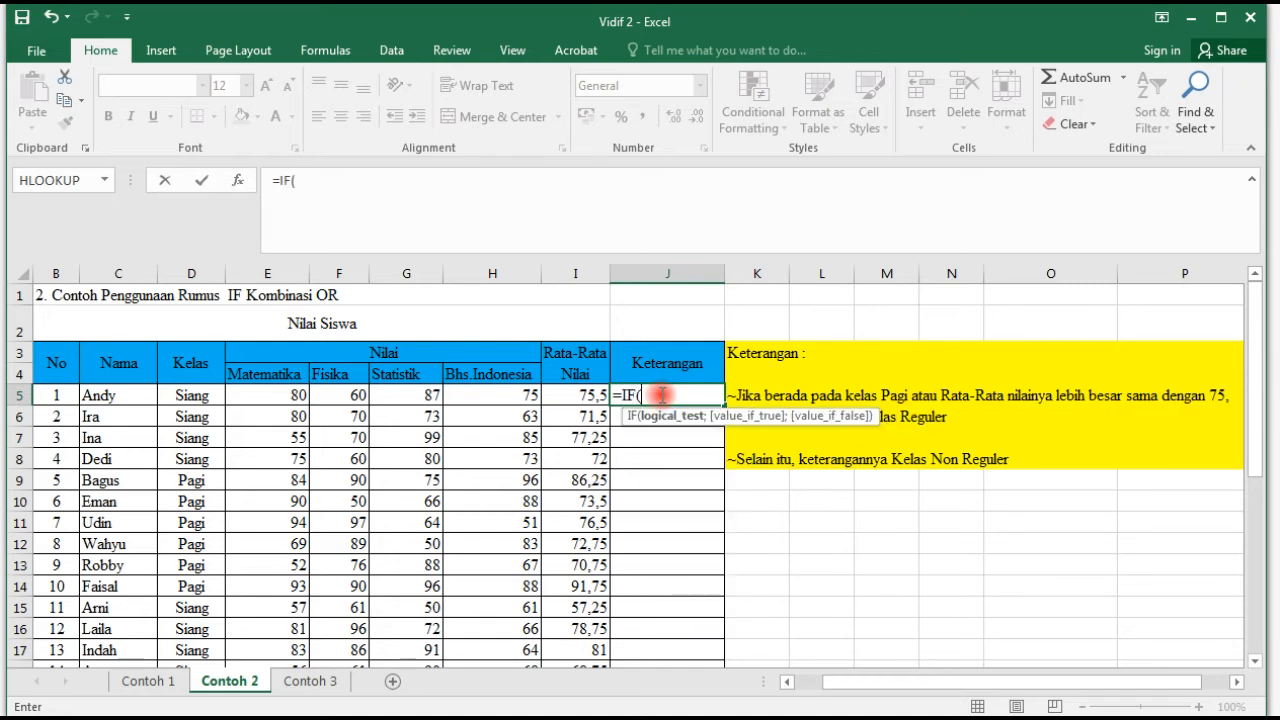
type("OR")
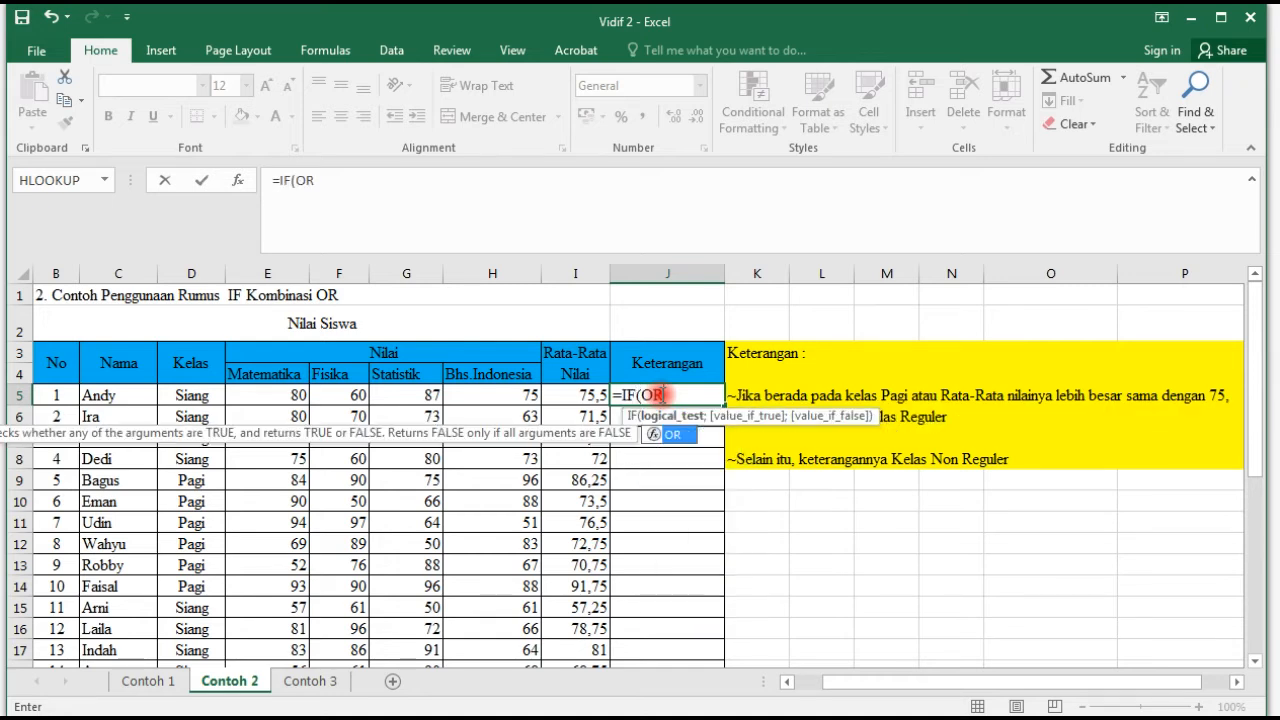
type("(")
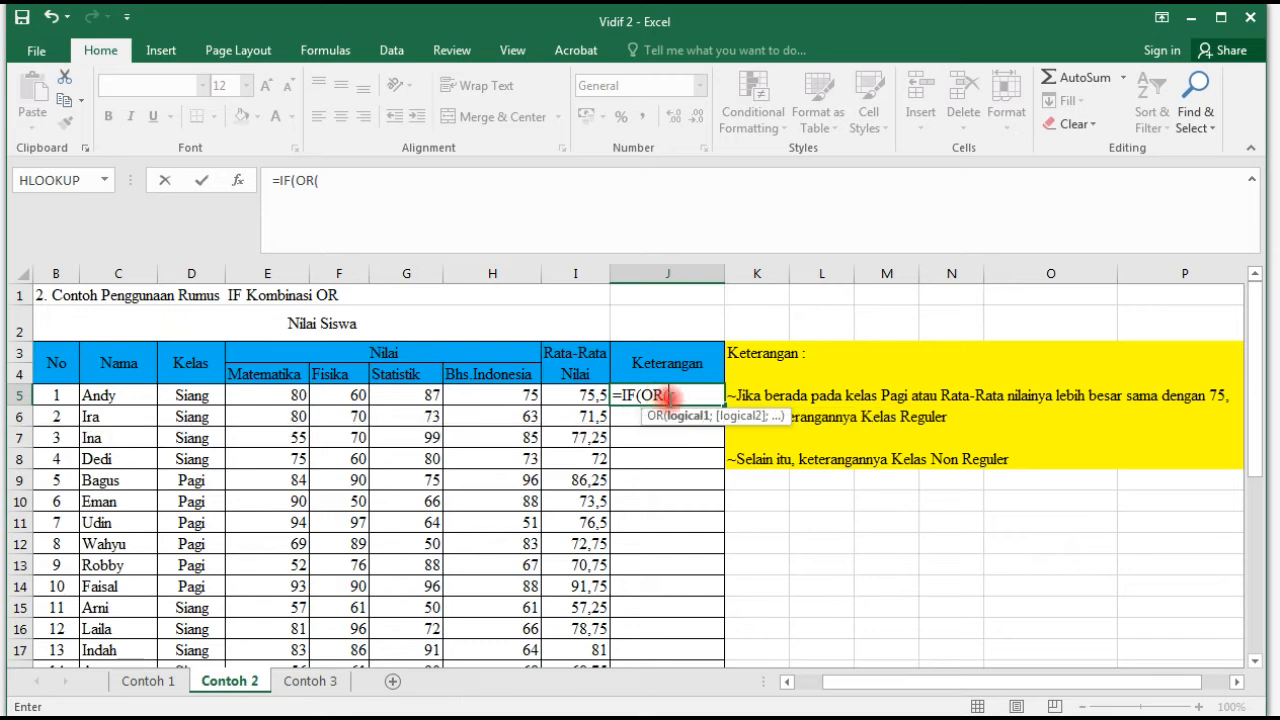
left_click(185, 393)
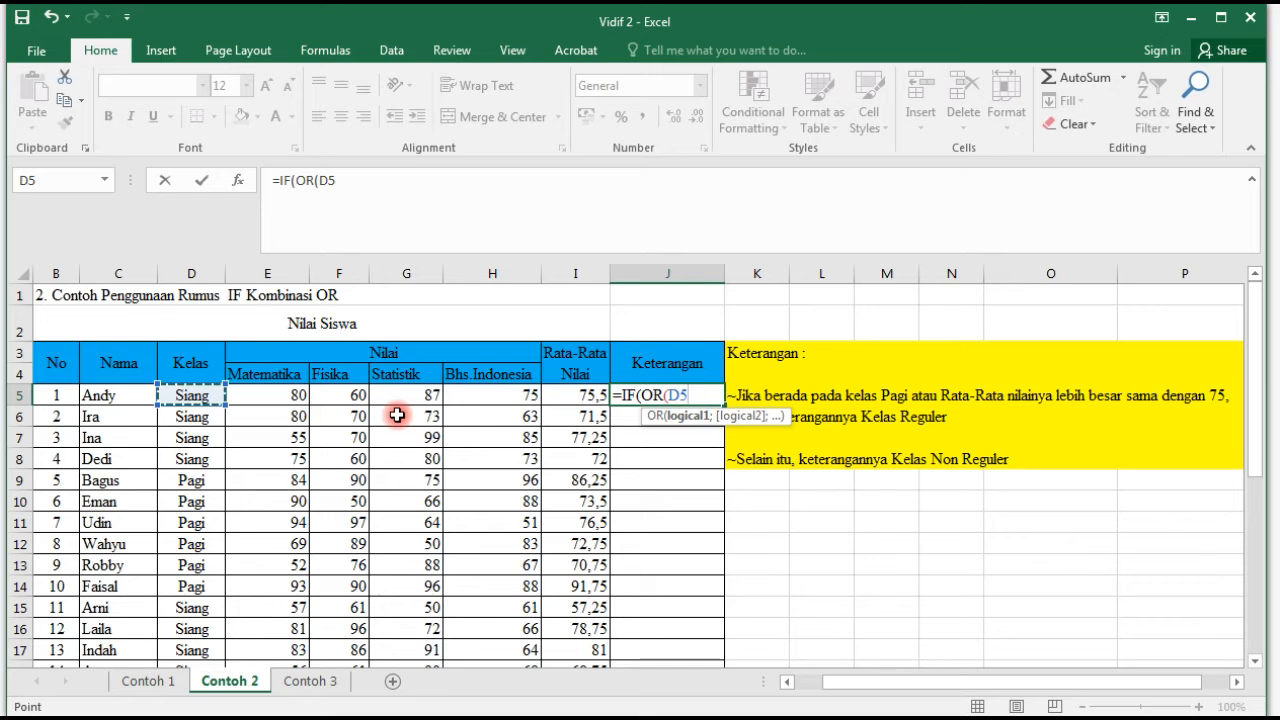
type("=")
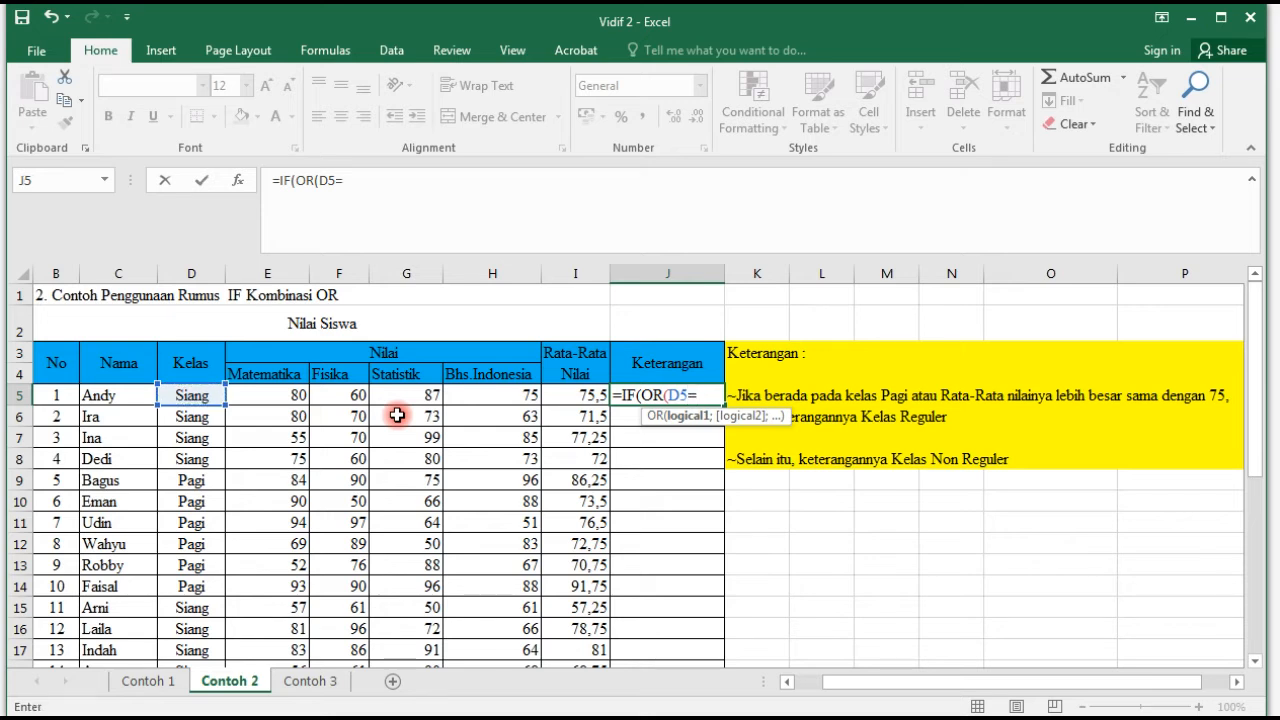
type("\"Pagi")
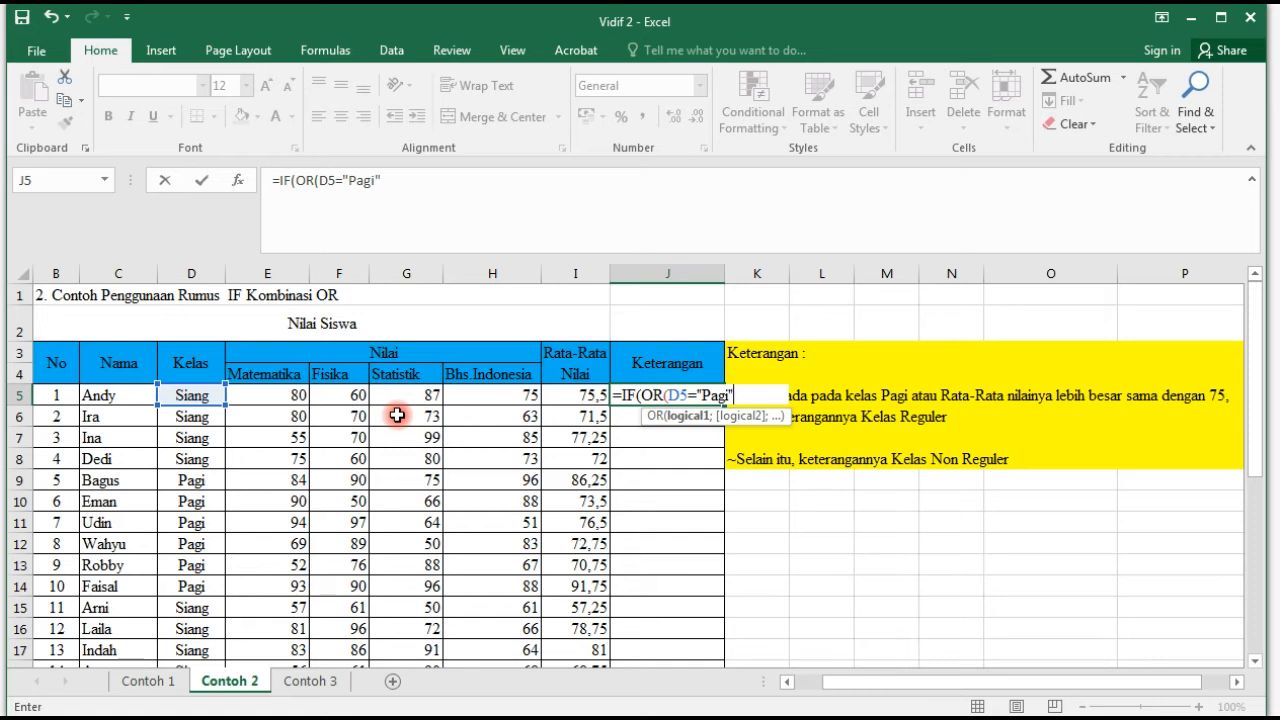
type("\";")
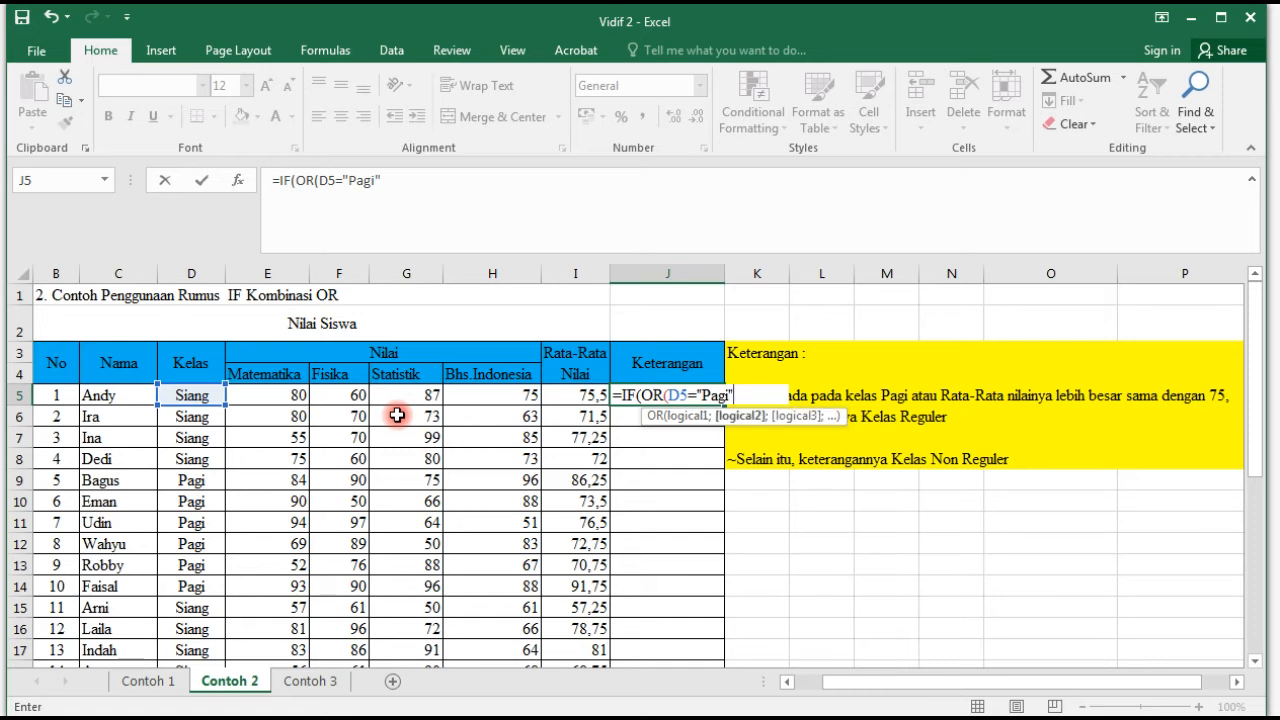
left_click(590, 398)
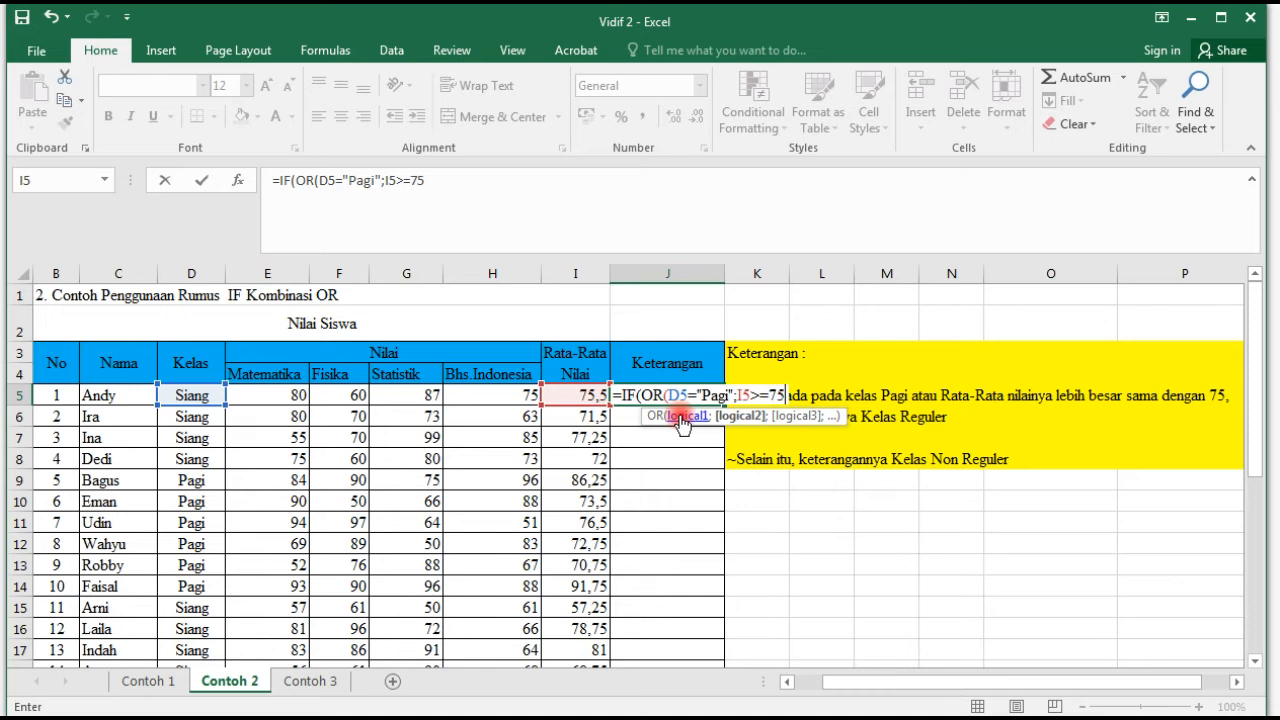
type(">=75)")
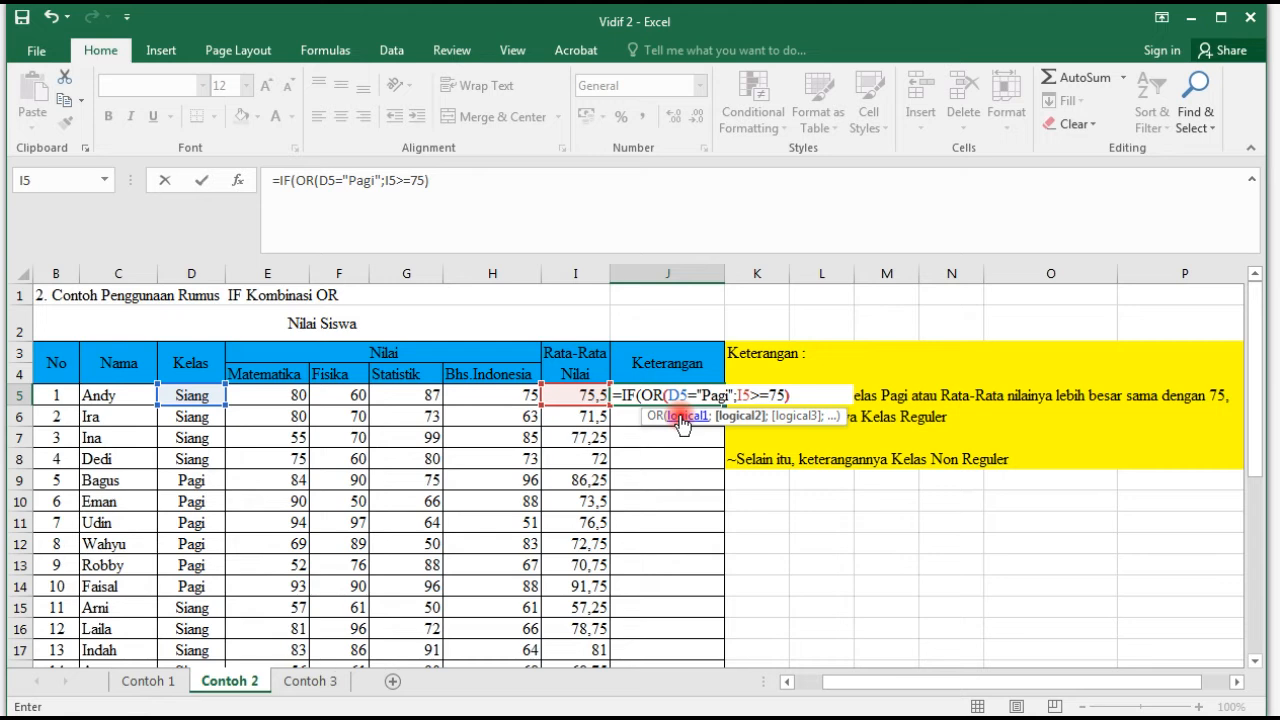
Complete the J5 formula with "Kelas Reguler" as the true result and "Kelas Non Reguler" as the false result.
type(";\"Ke")
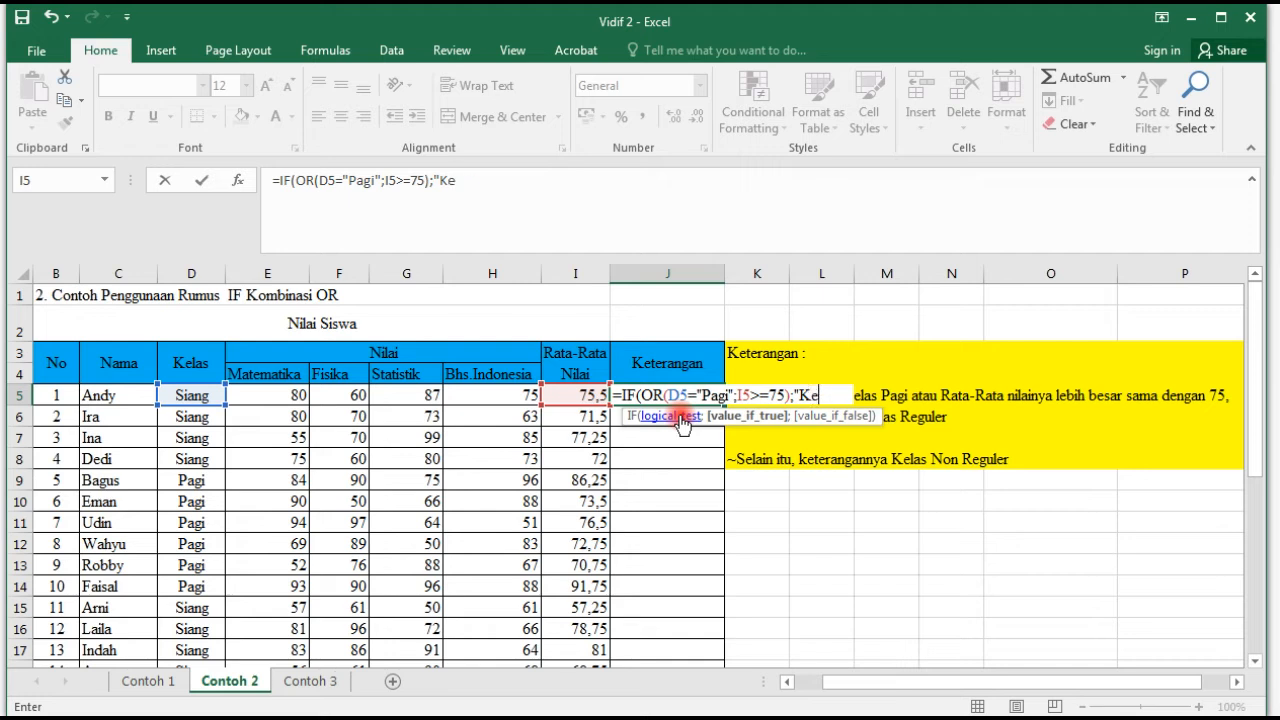
type("las Regu")
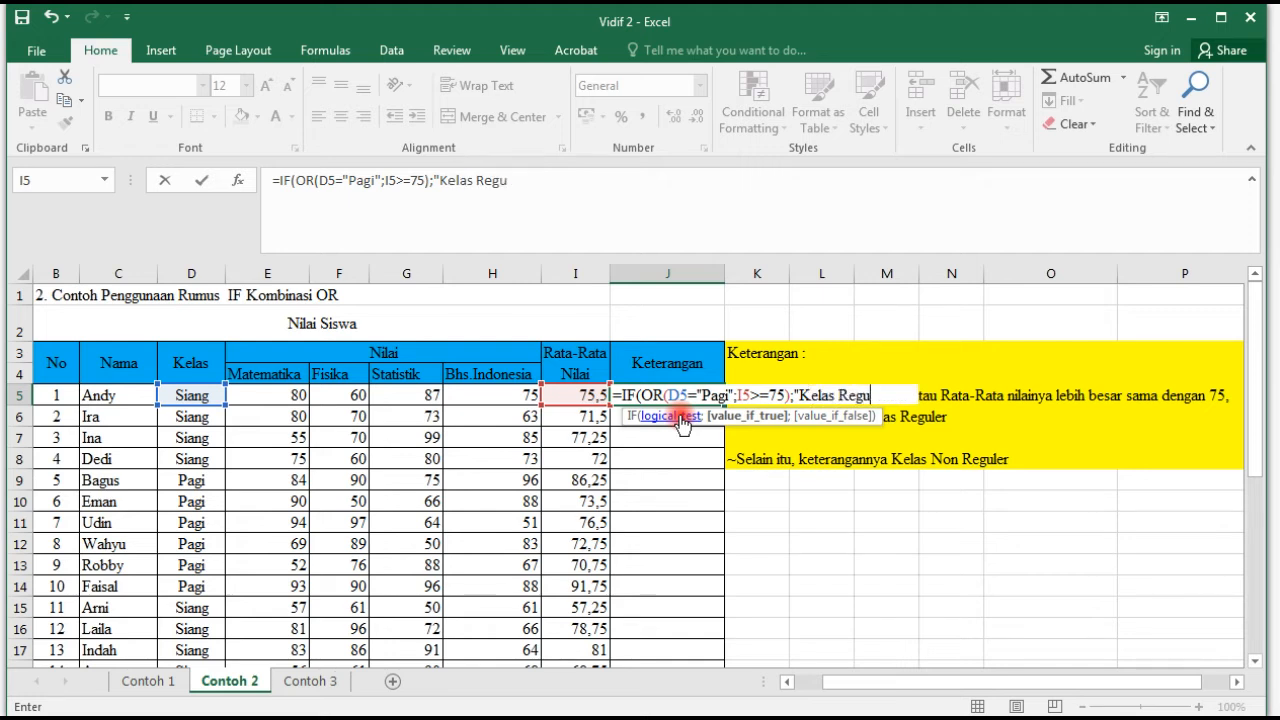
type("ler\";")
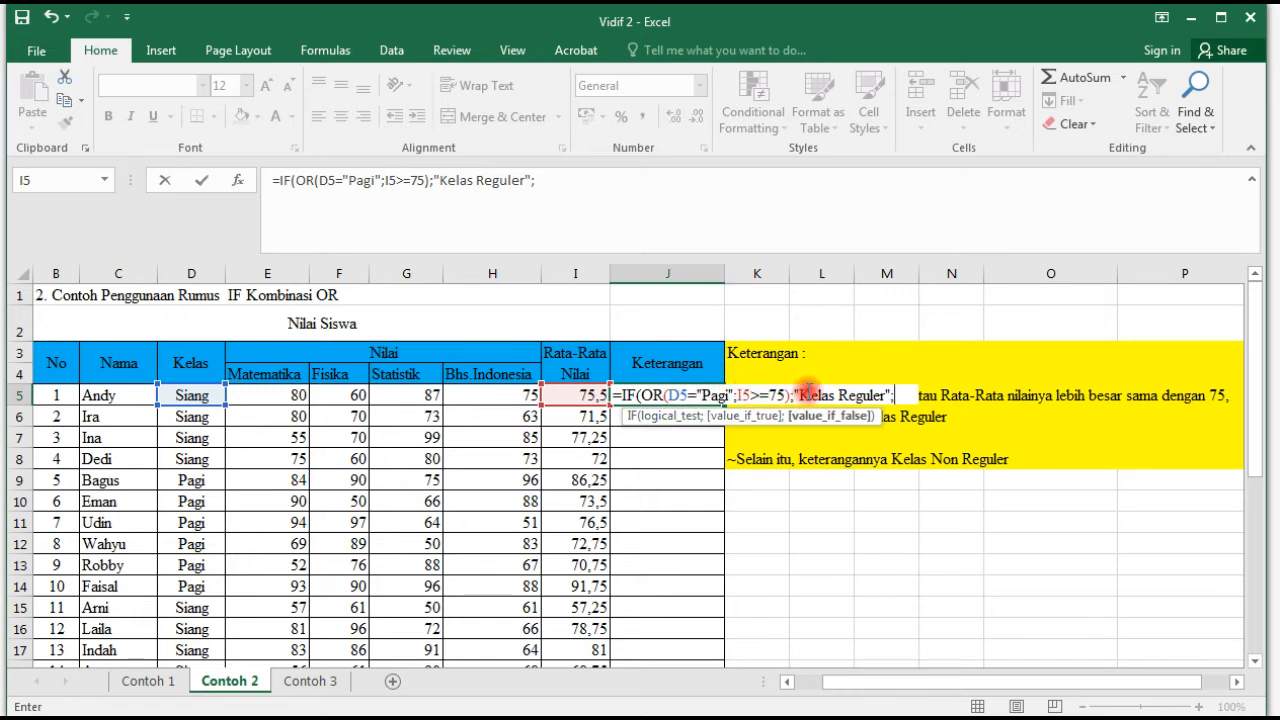
type("\"Kelas Non")
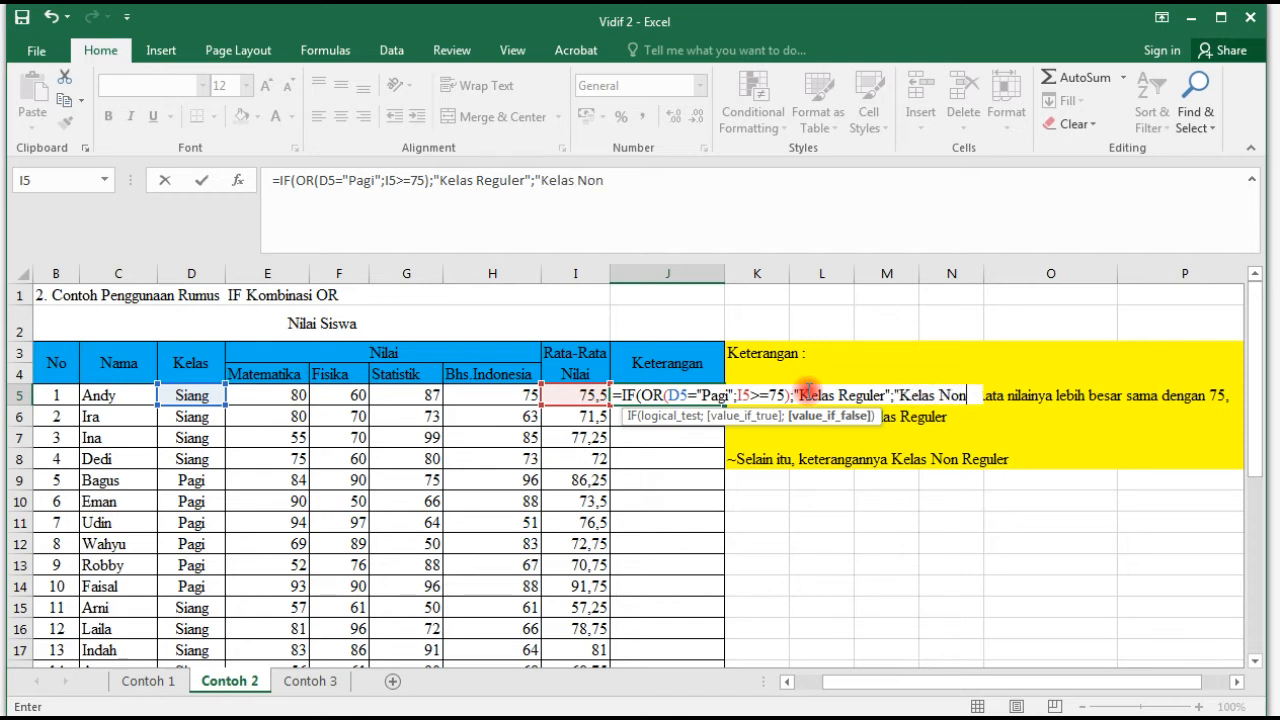
type(" Reguler\")")
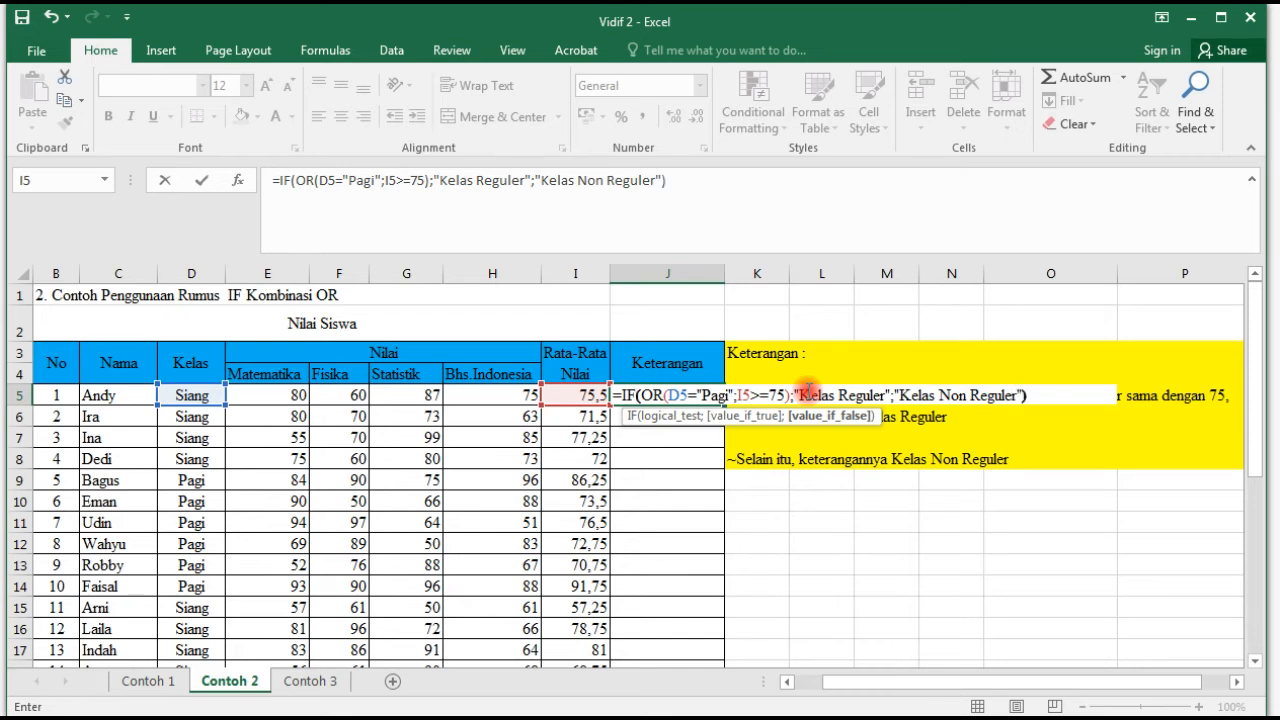
key("Return")
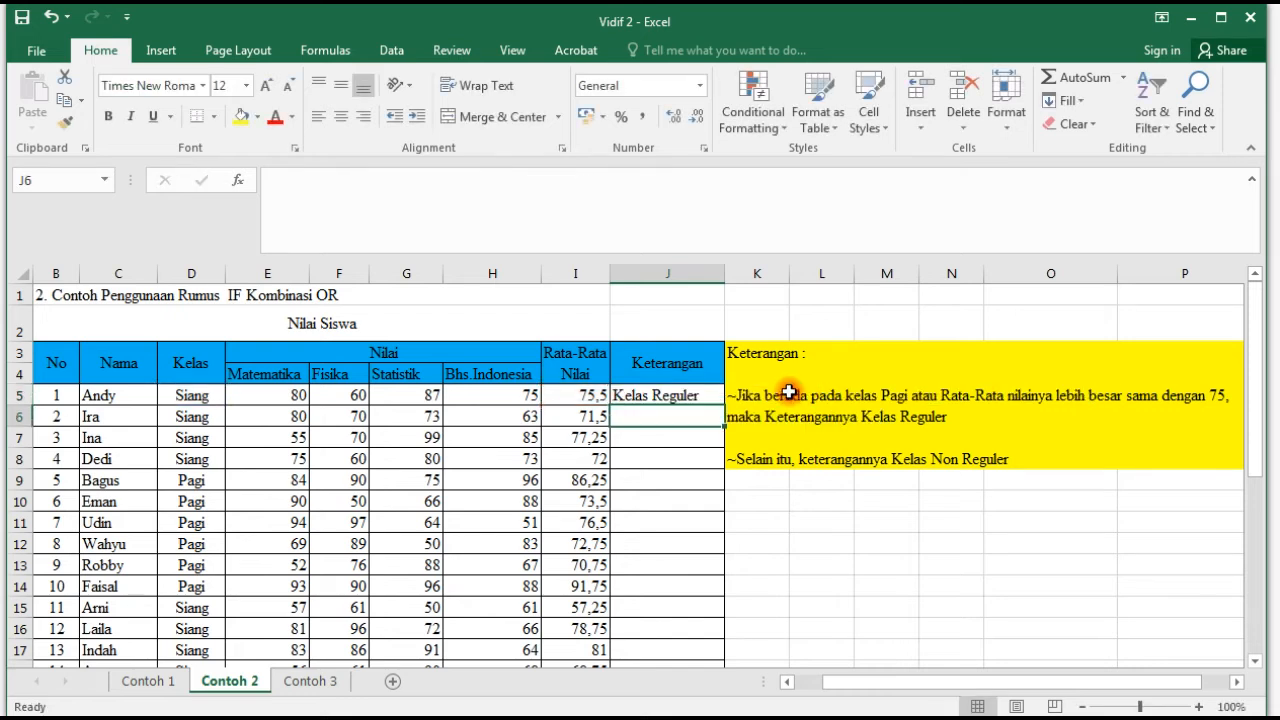
Copy the J5 formula down the Keterangan column through J34.
left_click(662, 398)
left_click_drag(724, 408, 680, 636)
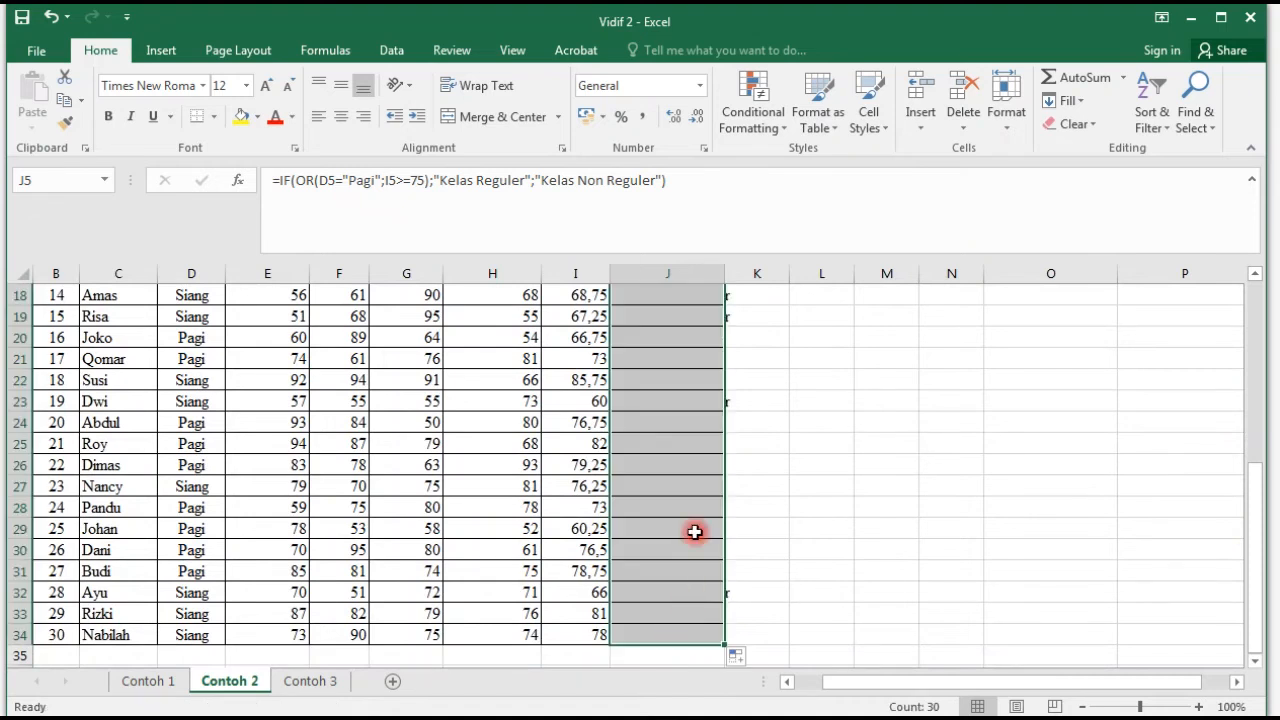
scroll(703, 474, "up", 6)
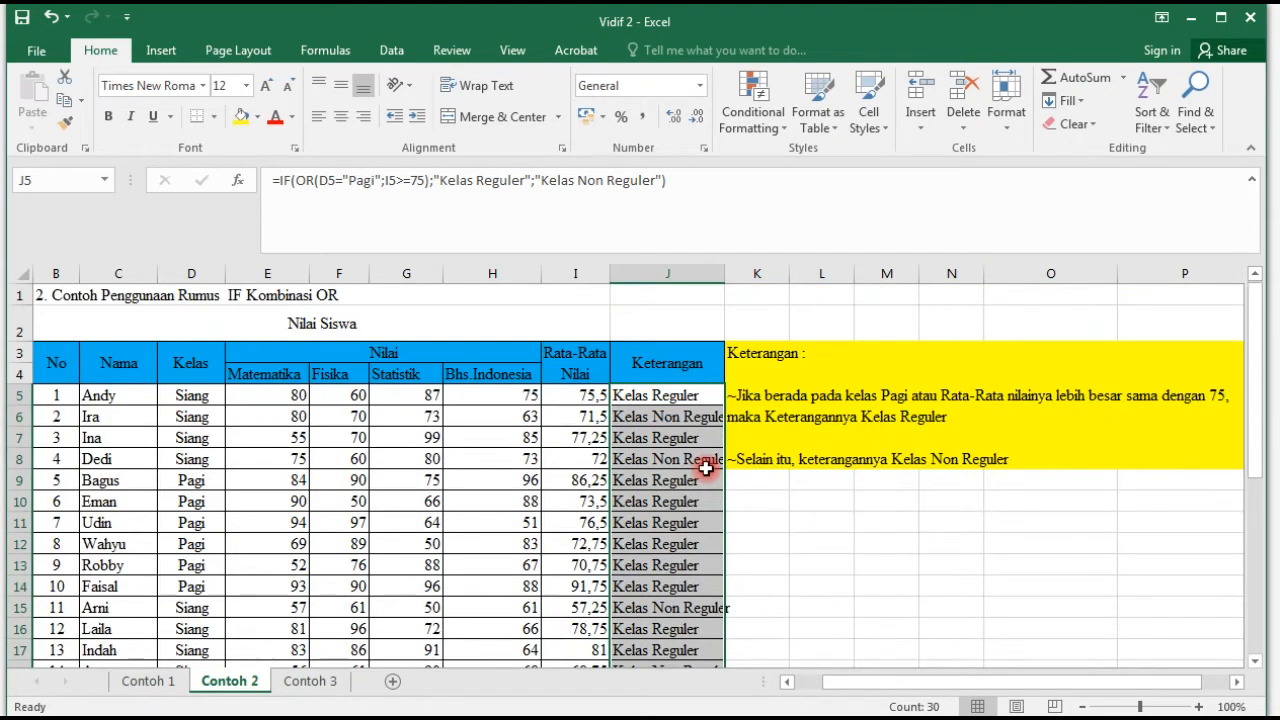
Widen column J slightly so the longer Keterangan texts fit inside their cells.
left_click(703, 273)
left_click_drag(730, 273, 741, 273)
left_click(713, 398)
Check the Keterangan results in rows 5 and 6 against their Kelas and Rata-Rata Nilai values.
left_click(626, 419)
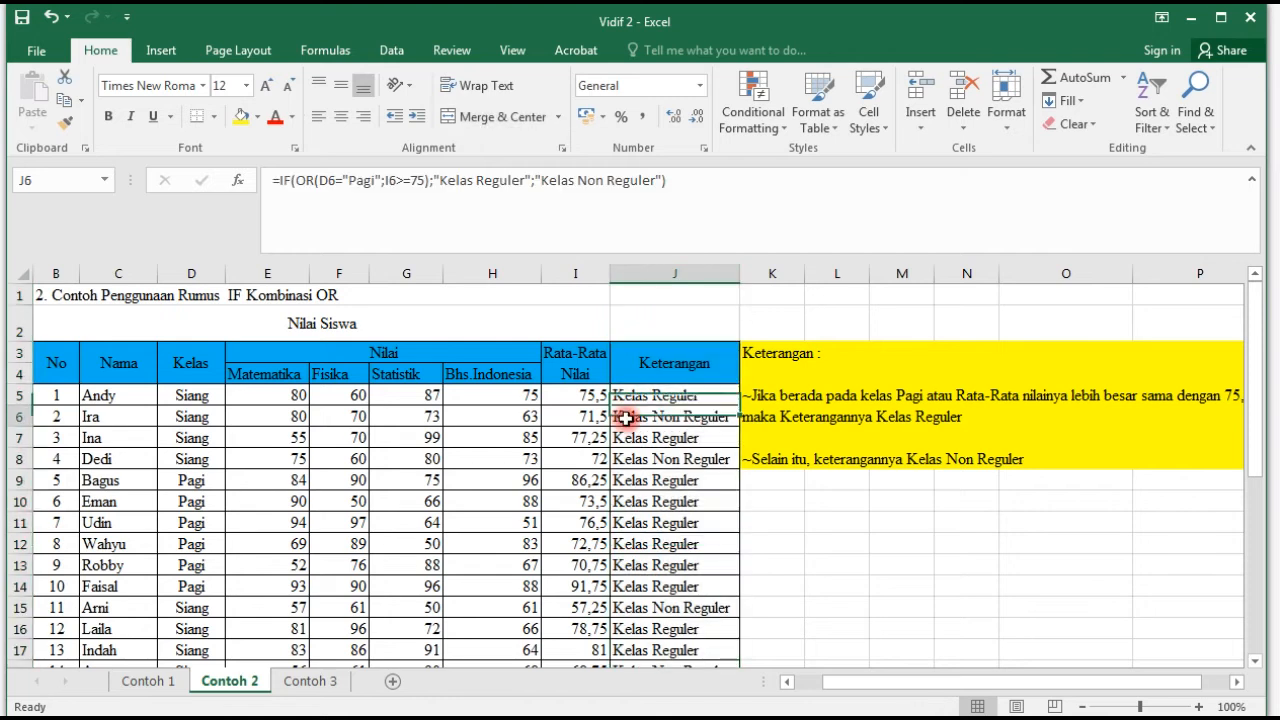
left_click(654, 399)
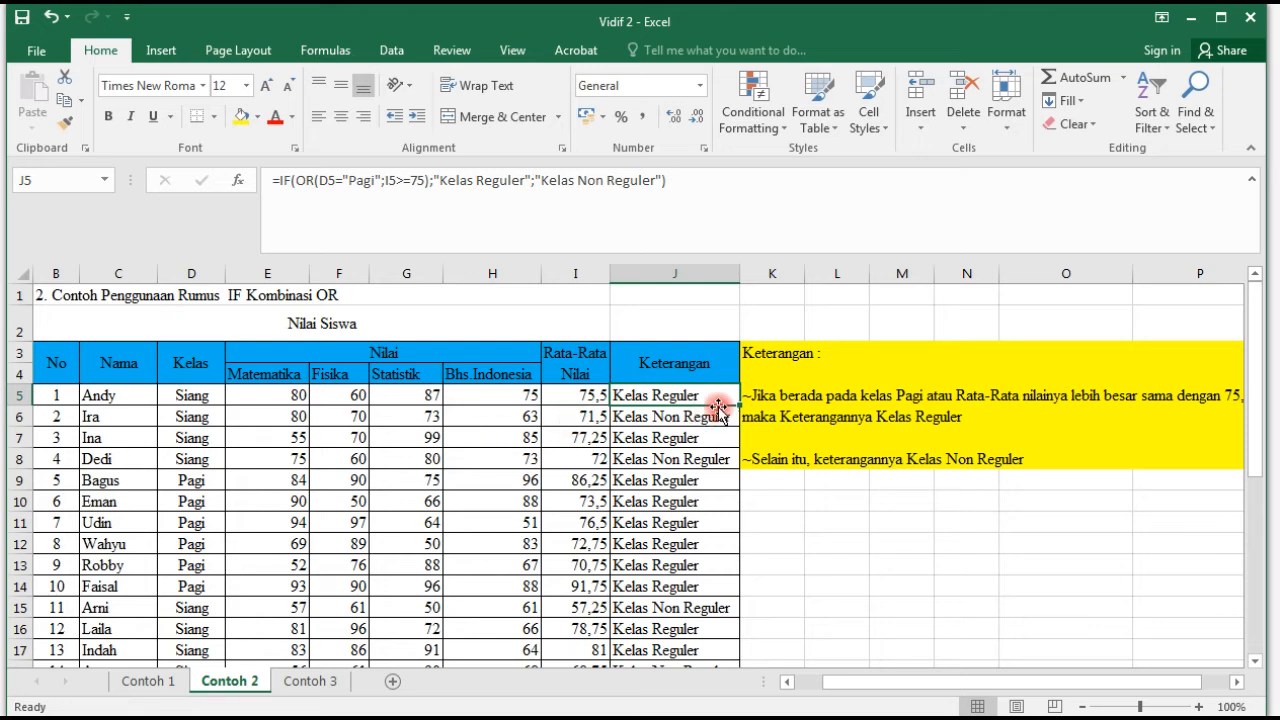
left_click(588, 398)
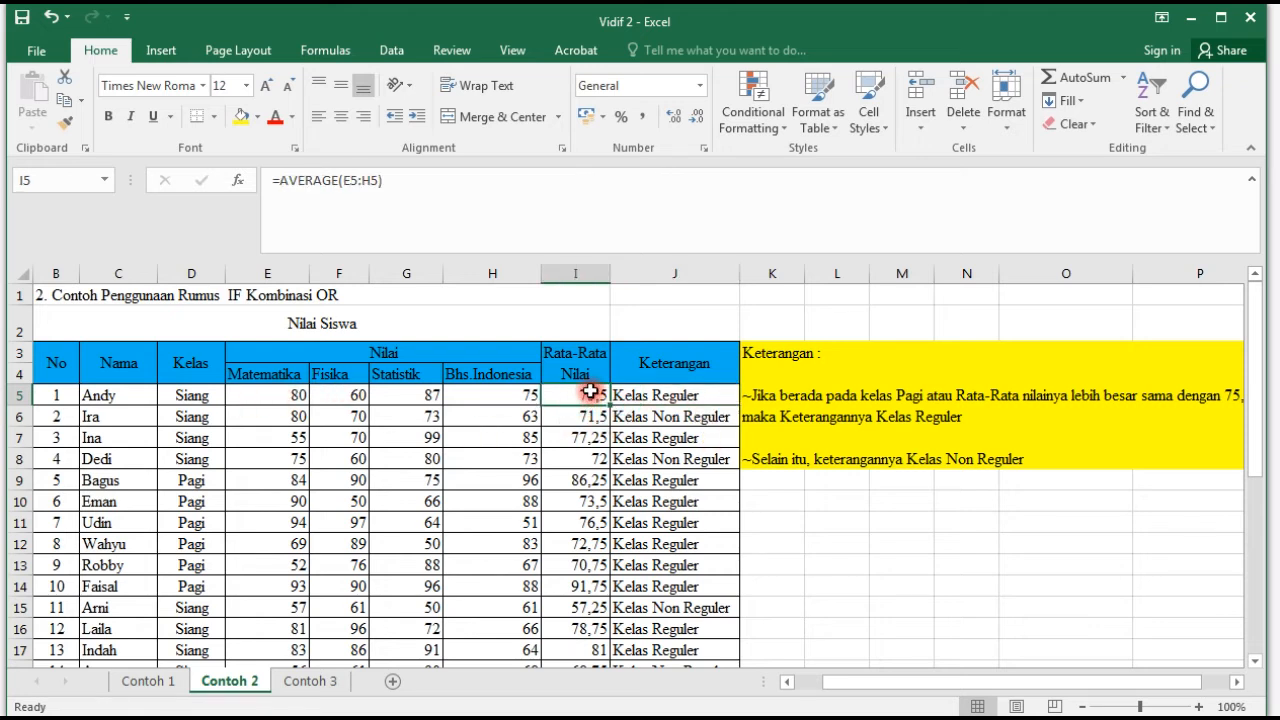
left_click(190, 398)
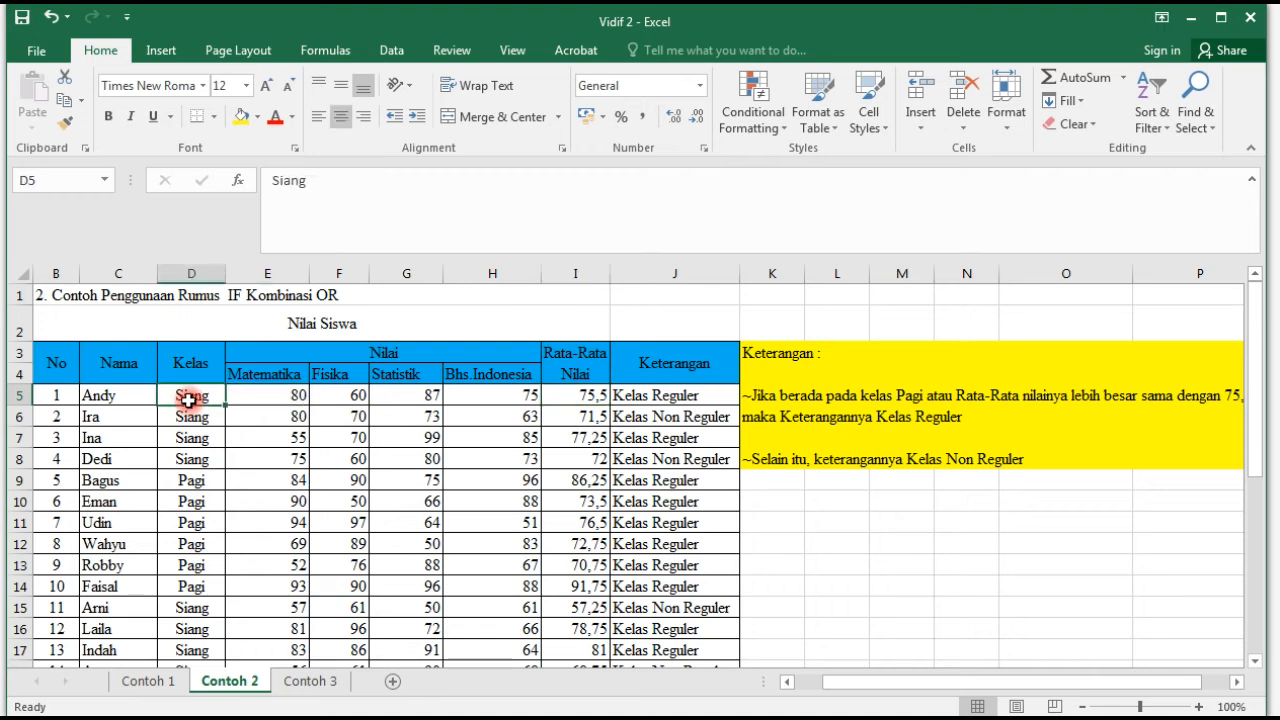
left_click(585, 398)
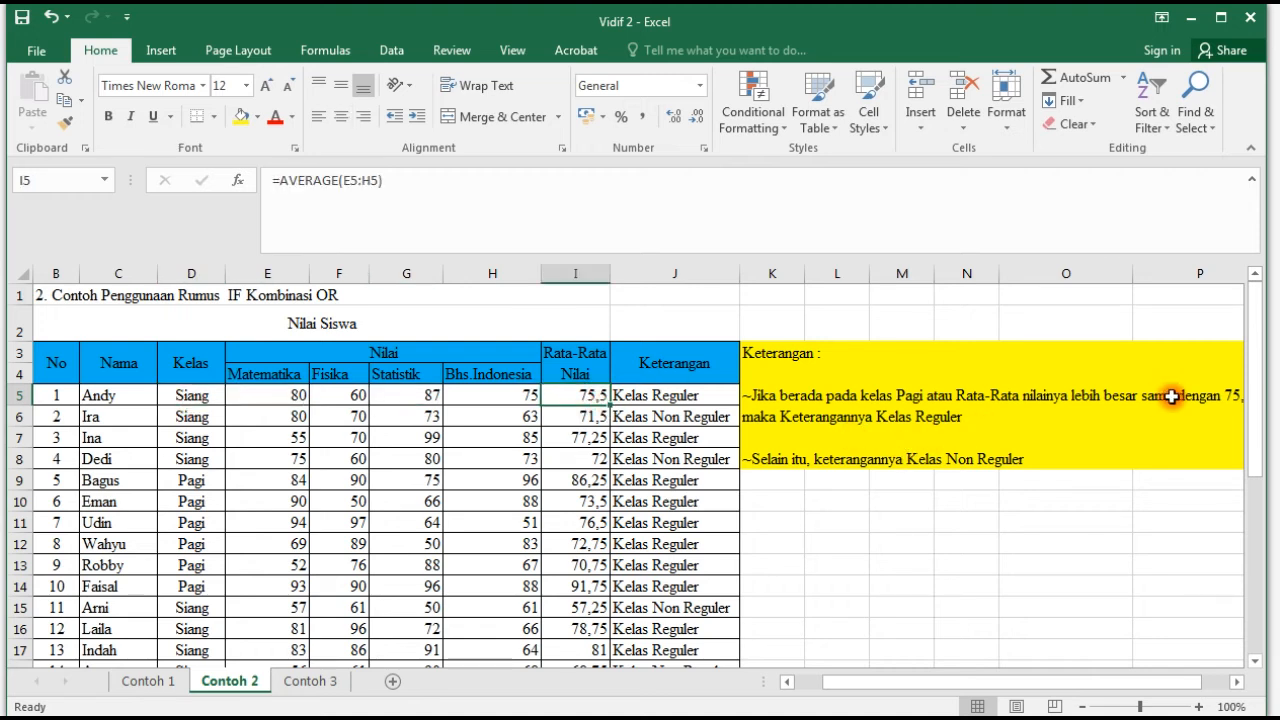
left_click(628, 416)
left_click(185, 422)
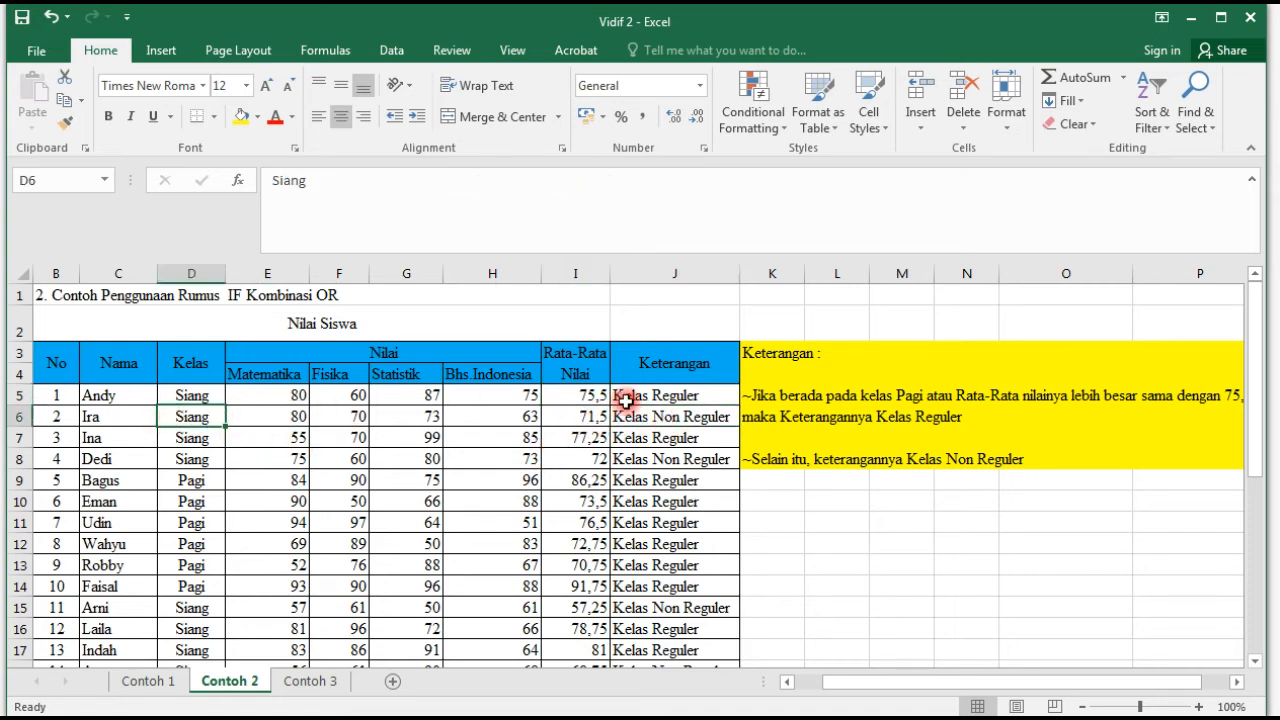
left_click(590, 414)
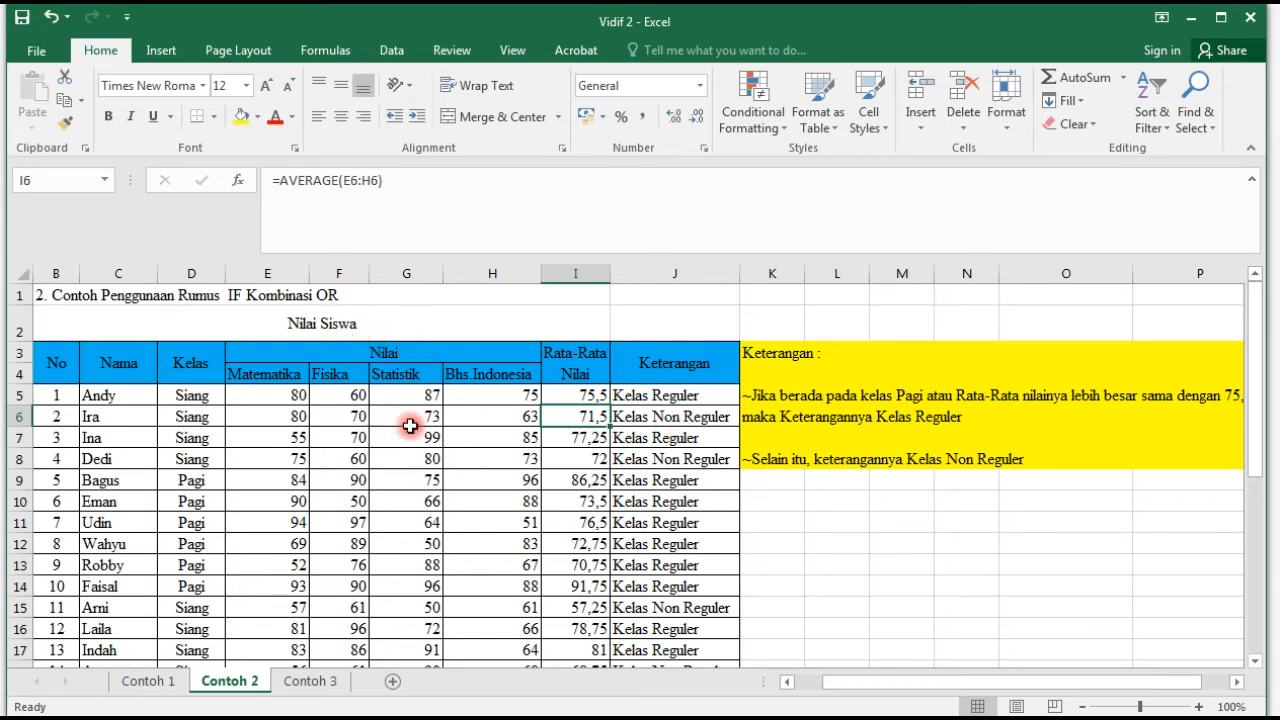
left_click(192, 398)
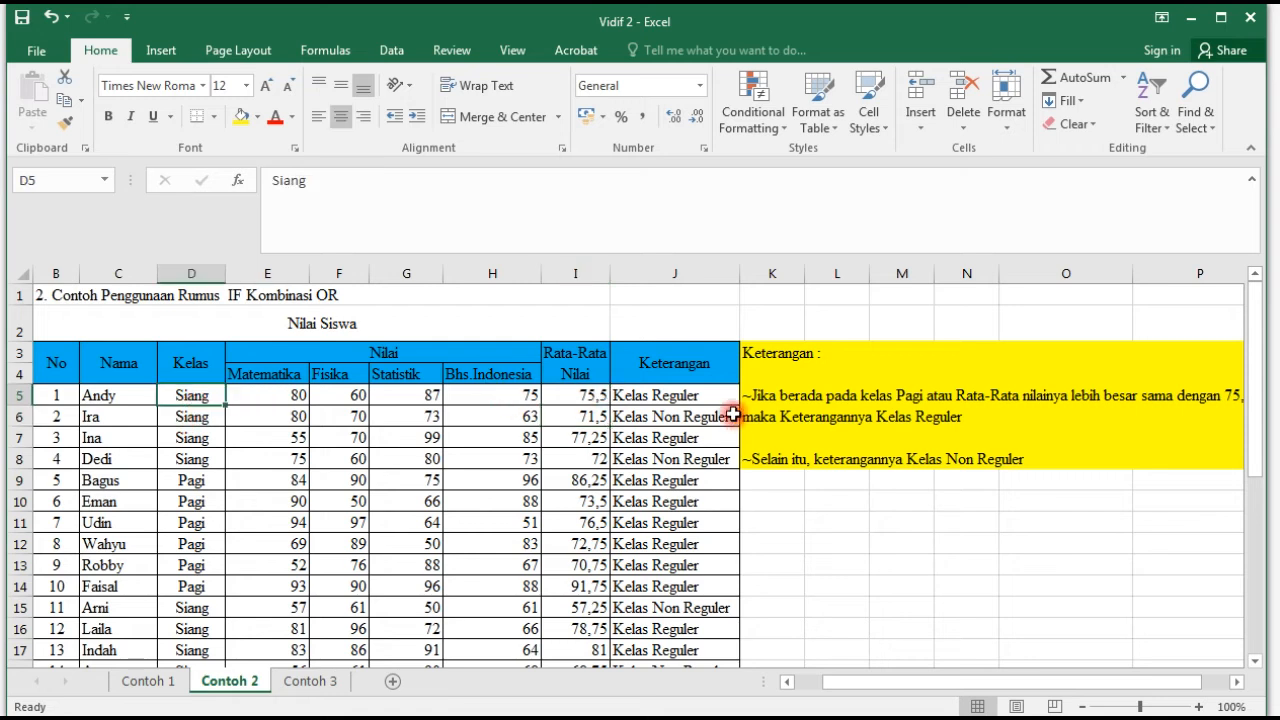
left_click(588, 396)
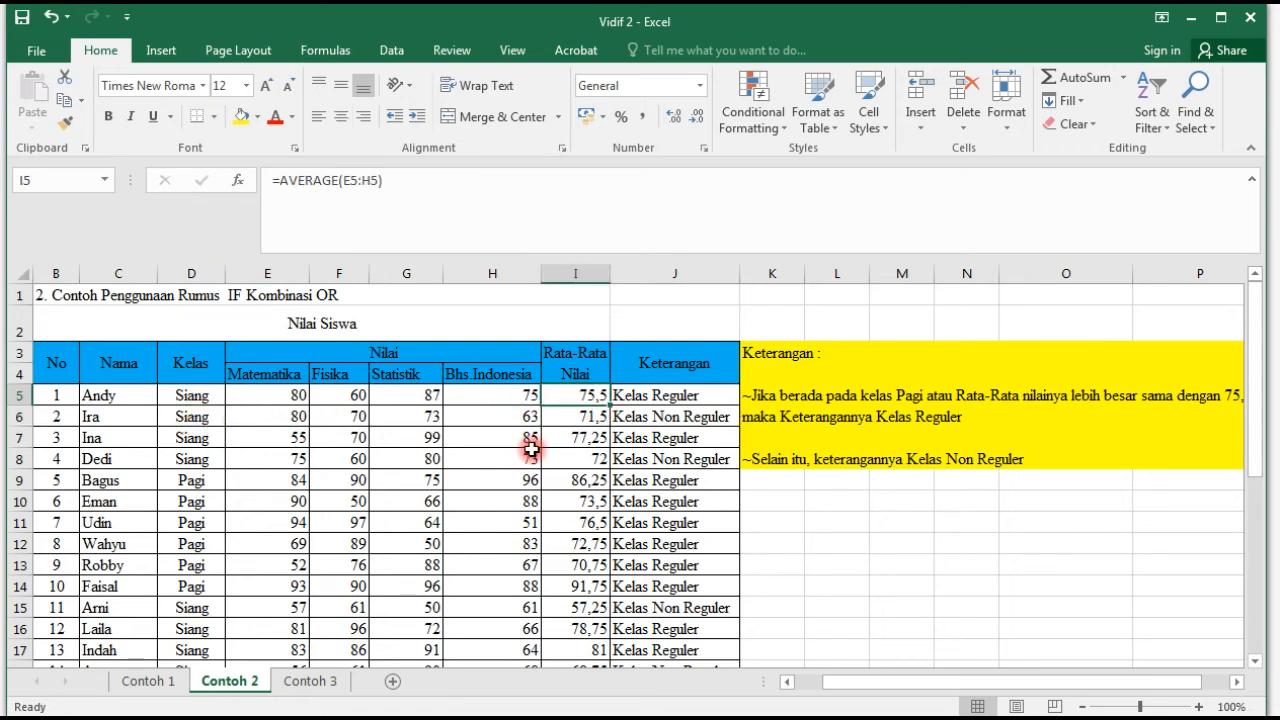
Check the J6 result against the Kelas in D6 and the average in I6, and review the Keterangan column down to J34.
left_click(666, 398)
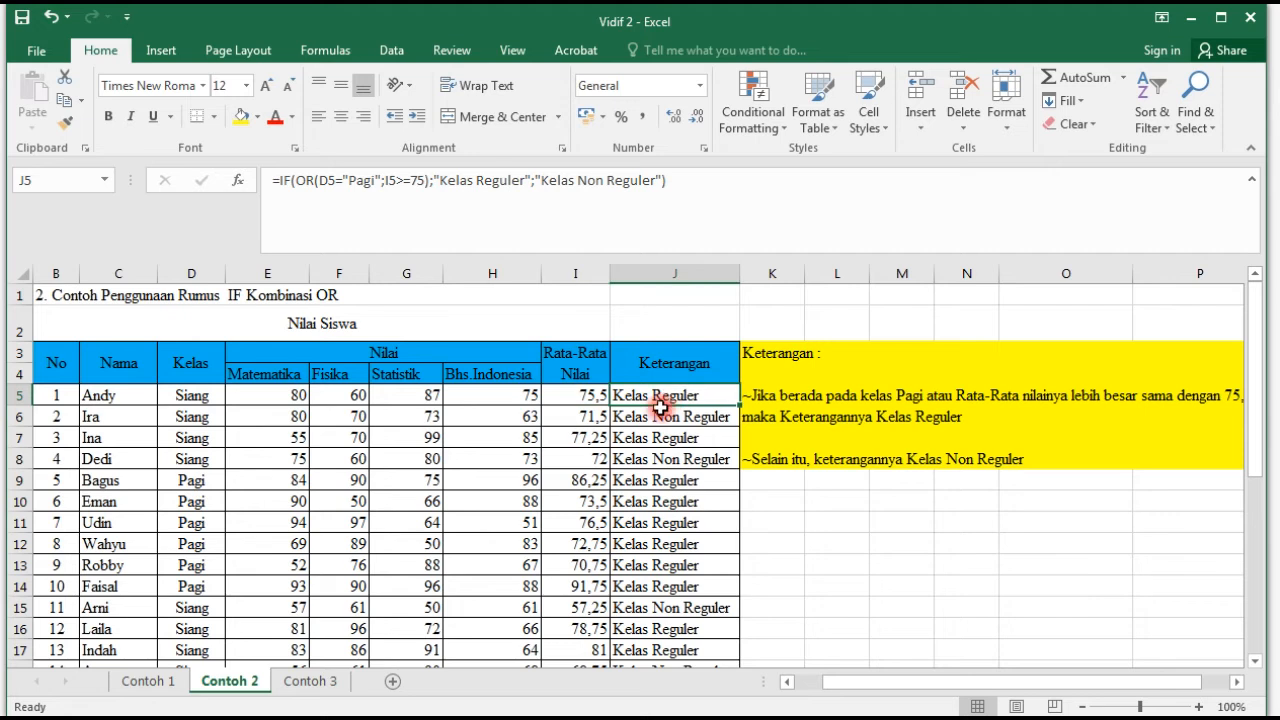
left_click(589, 414)
left_click(205, 418)
left_click(571, 416)
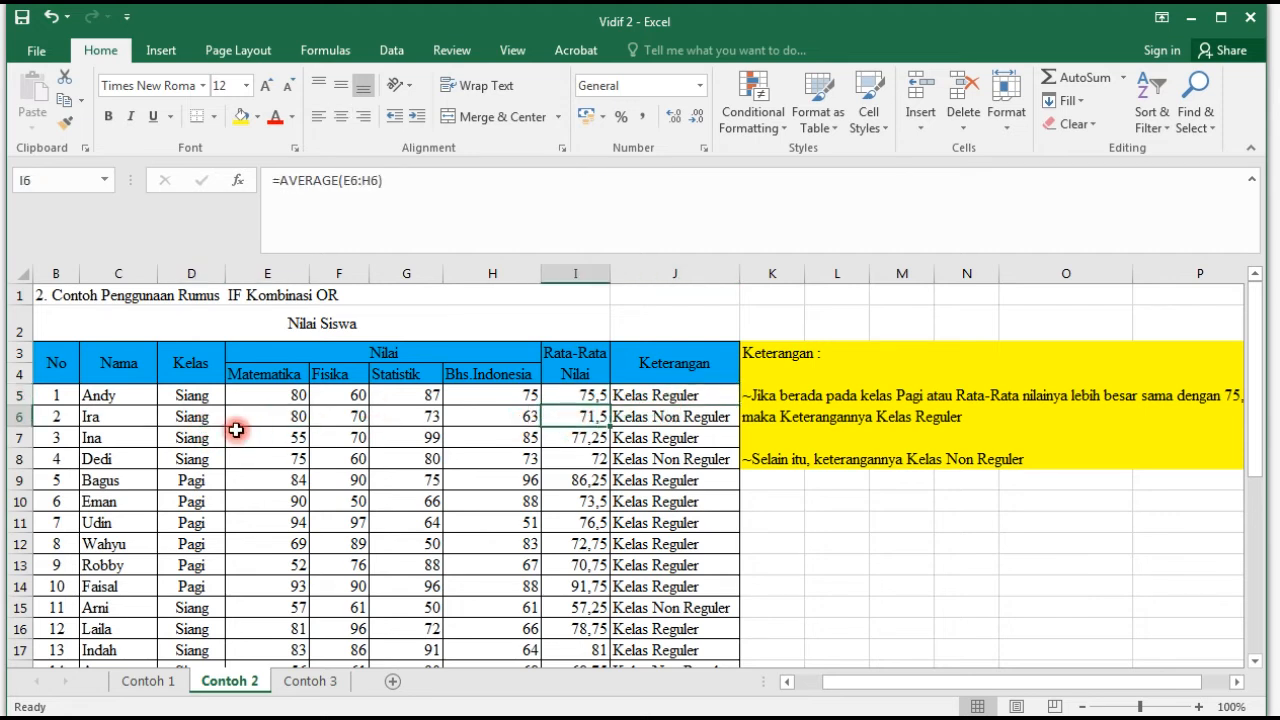
left_click(208, 418)
left_click(575, 421)
left_click(700, 423)
key("ctrl+Down")
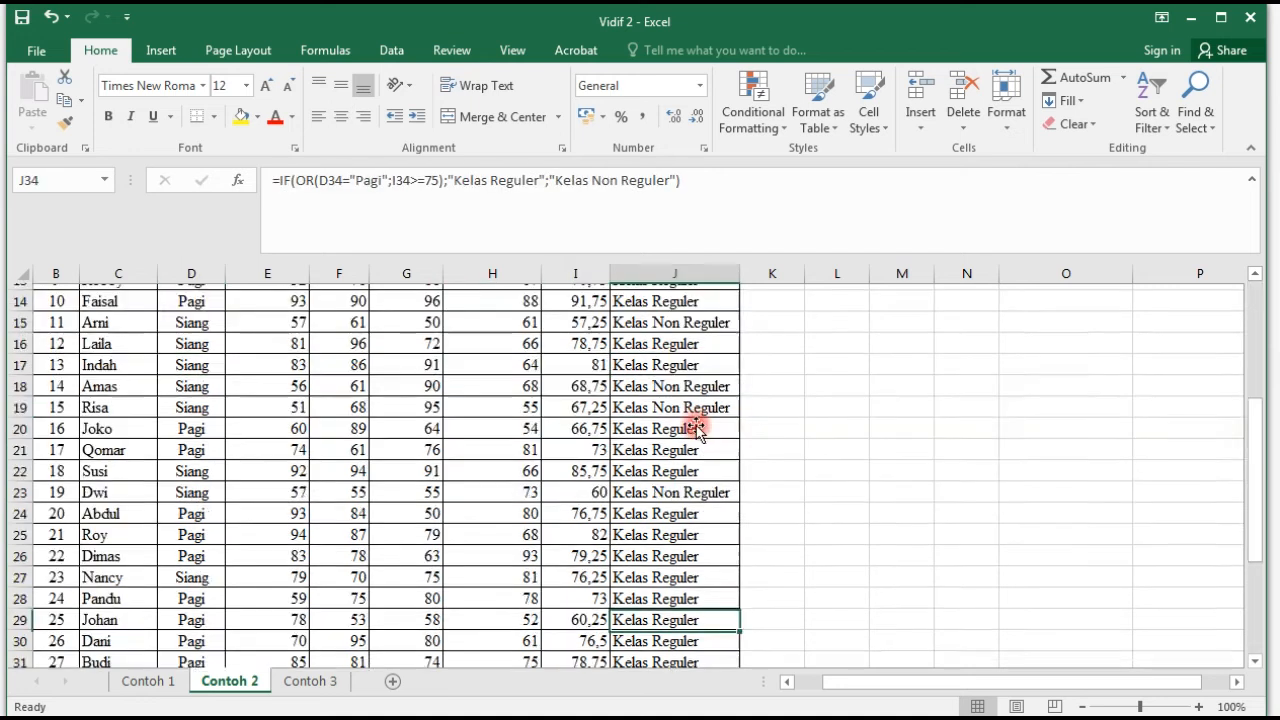
scroll(697, 460, "up", 7)
scroll(697, 460, "up", 1)
left_click(690, 418)
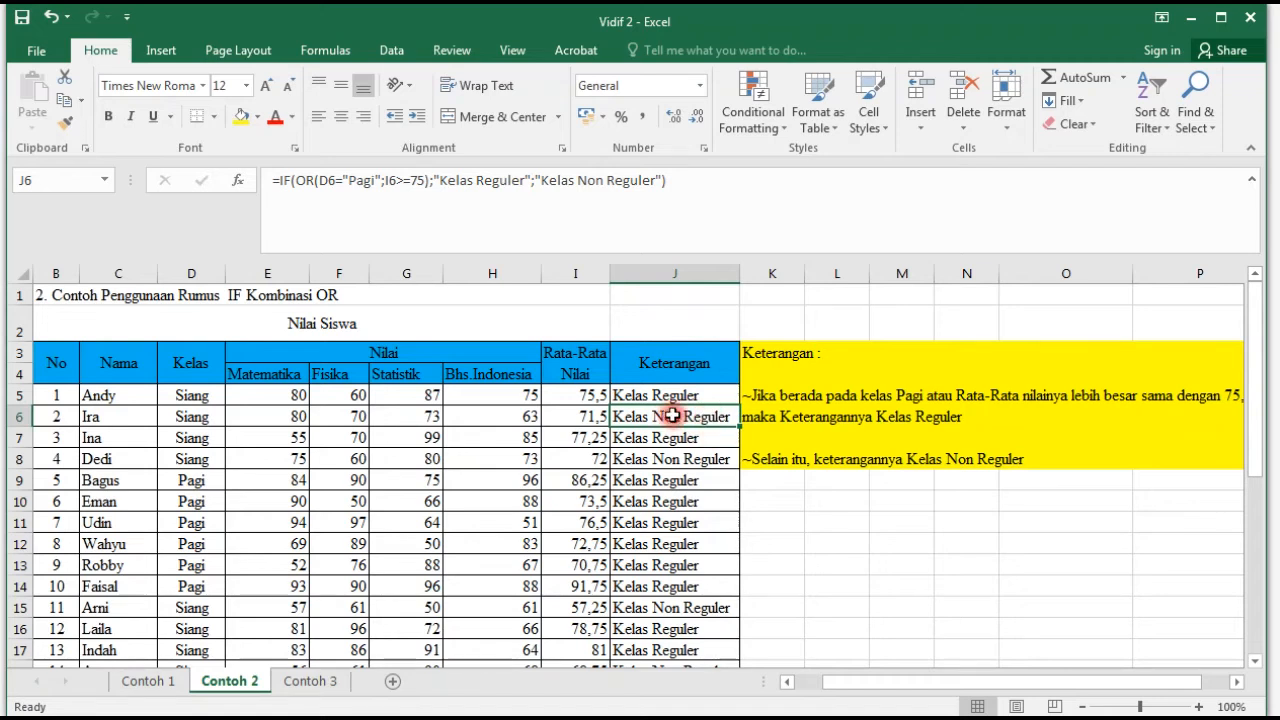
Change the Kelas value in D6 to Pagi to test the OR formula.
left_click(201, 418)
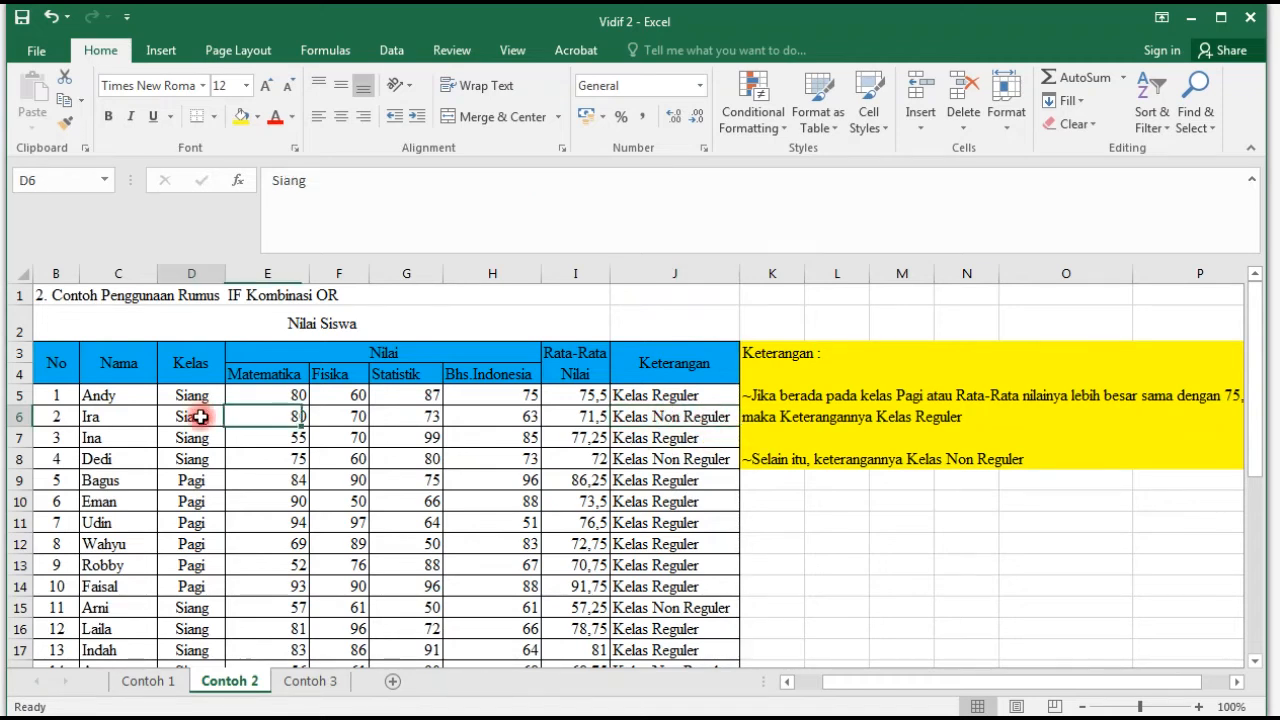
left_click(598, 420)
left_click(214, 418)
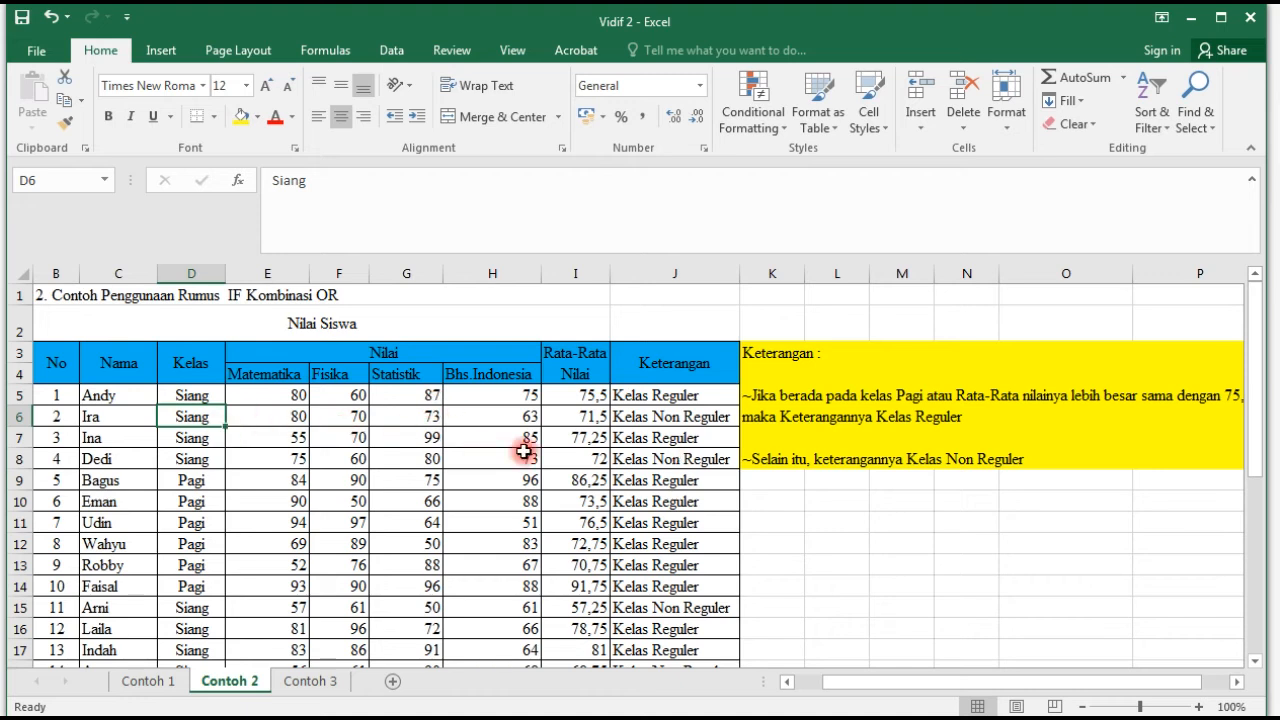
type("Pagi")
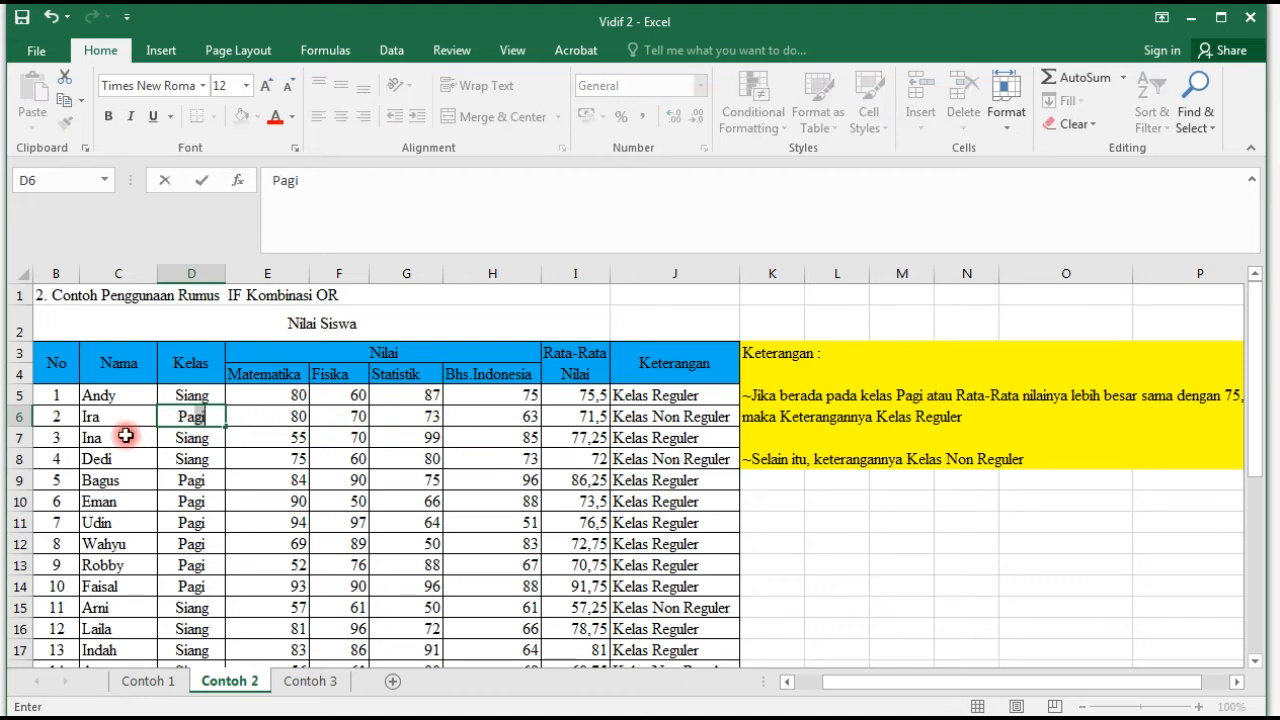
key("Tab")
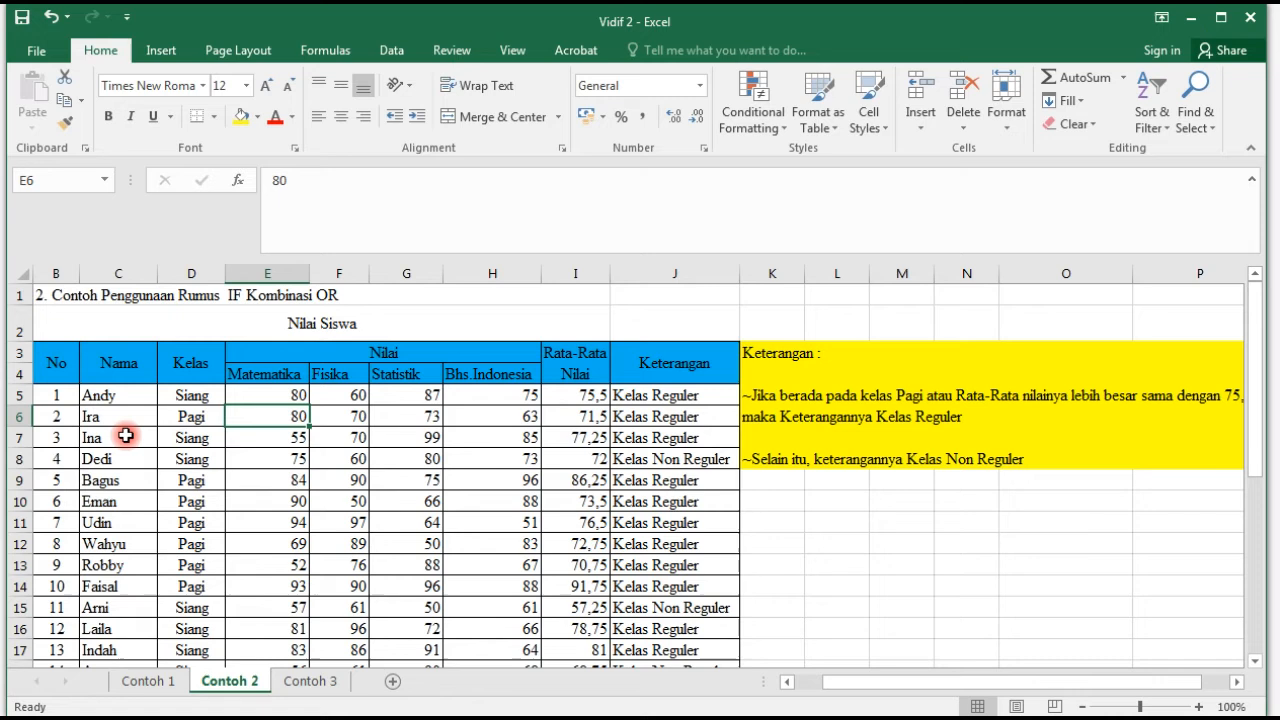
Check the recalculated Keterangan in J6 against the Kelas in D6 and the average in I6.
left_click(652, 418)
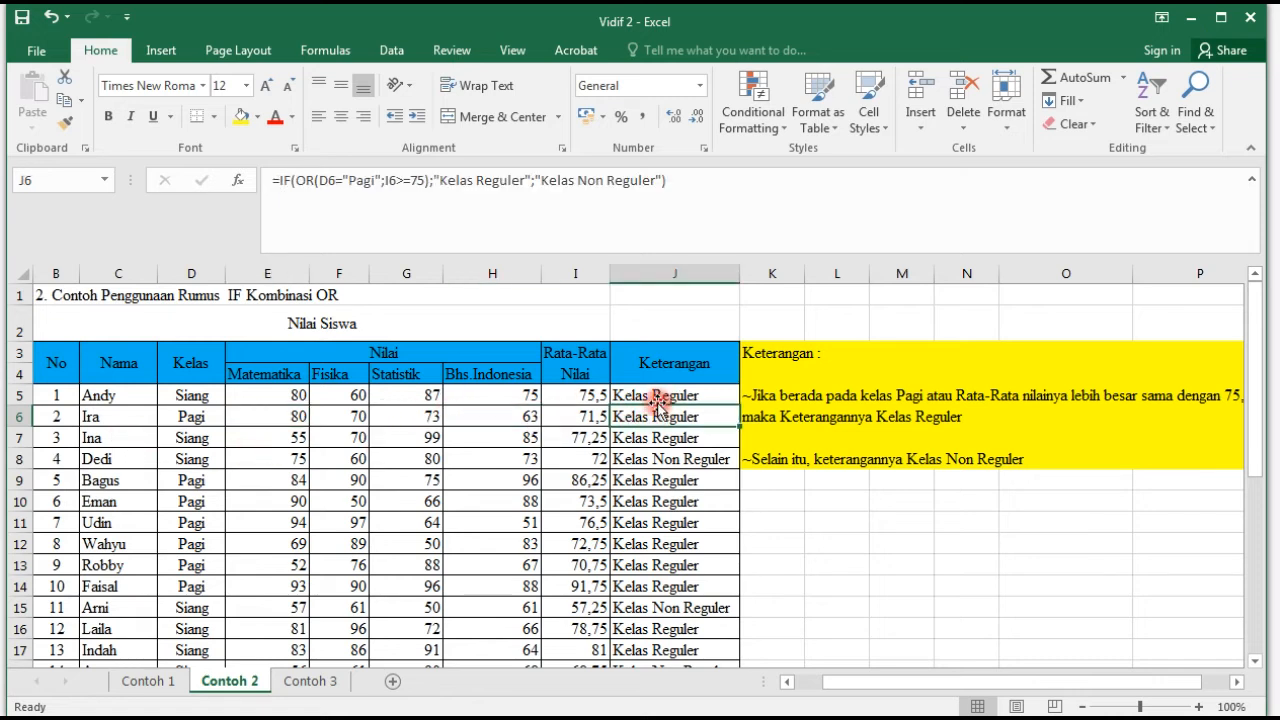
left_click(563, 418)
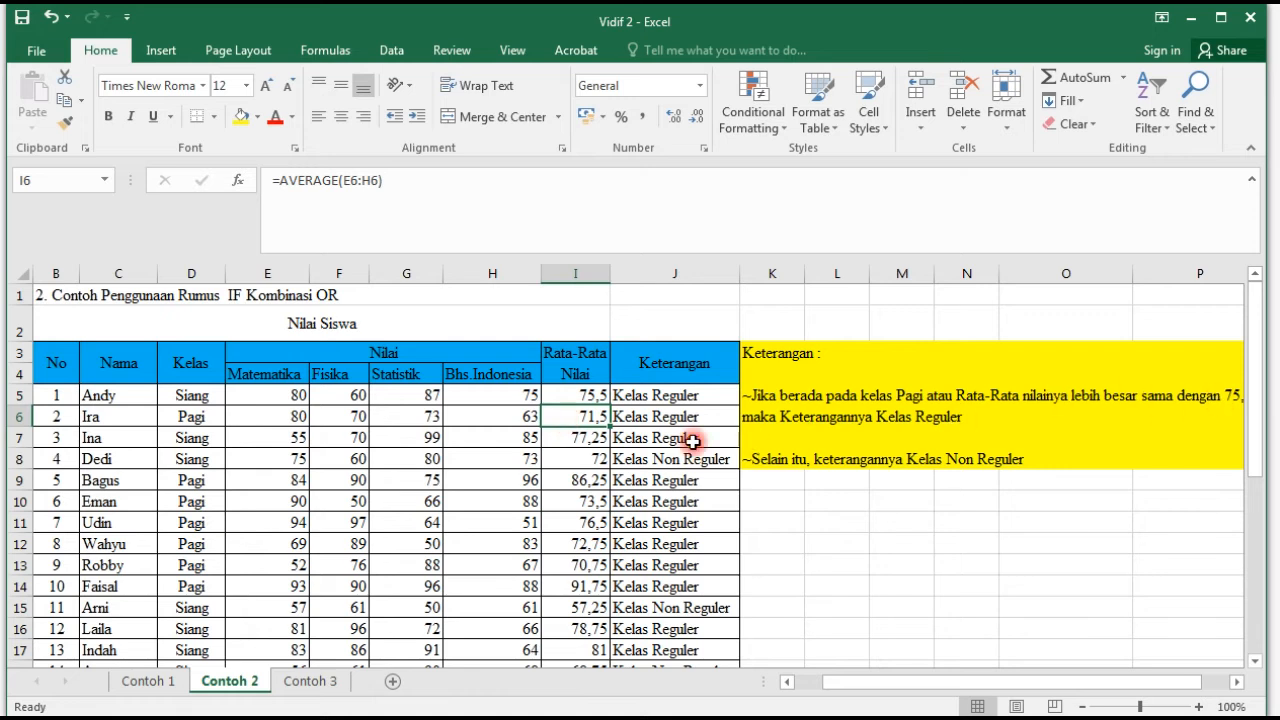
left_click(188, 424)
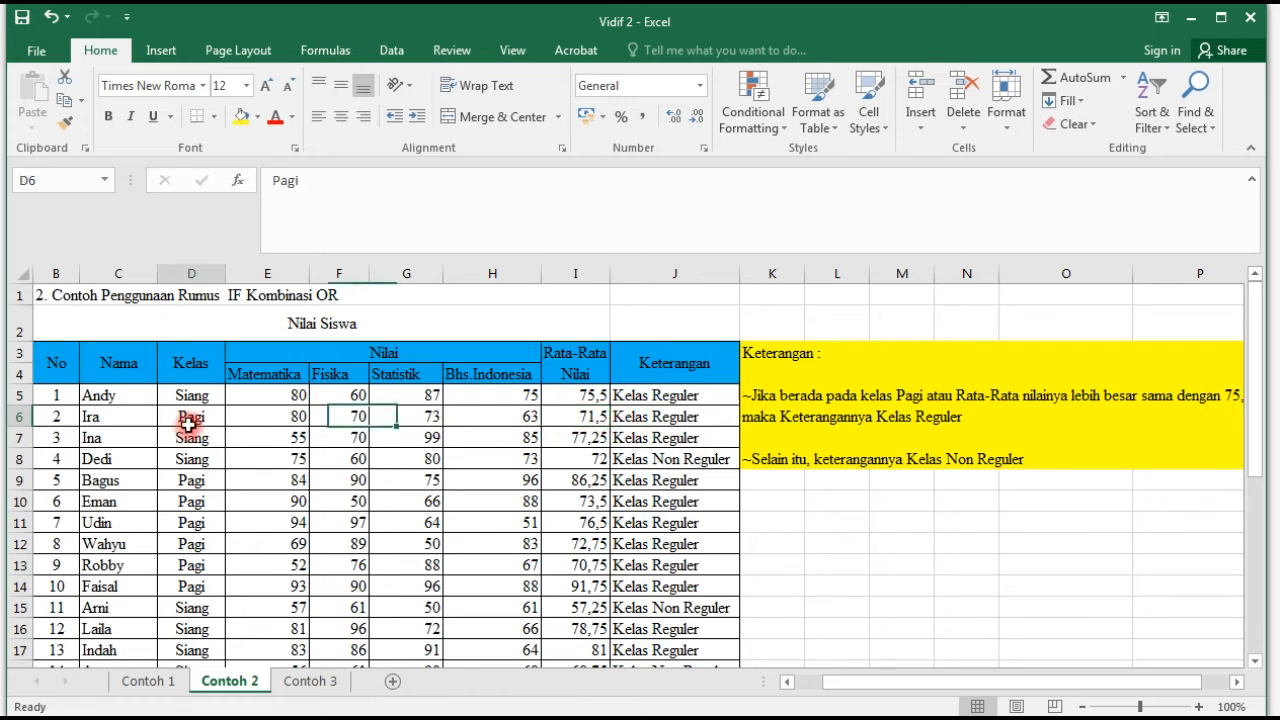
left_click(674, 414)
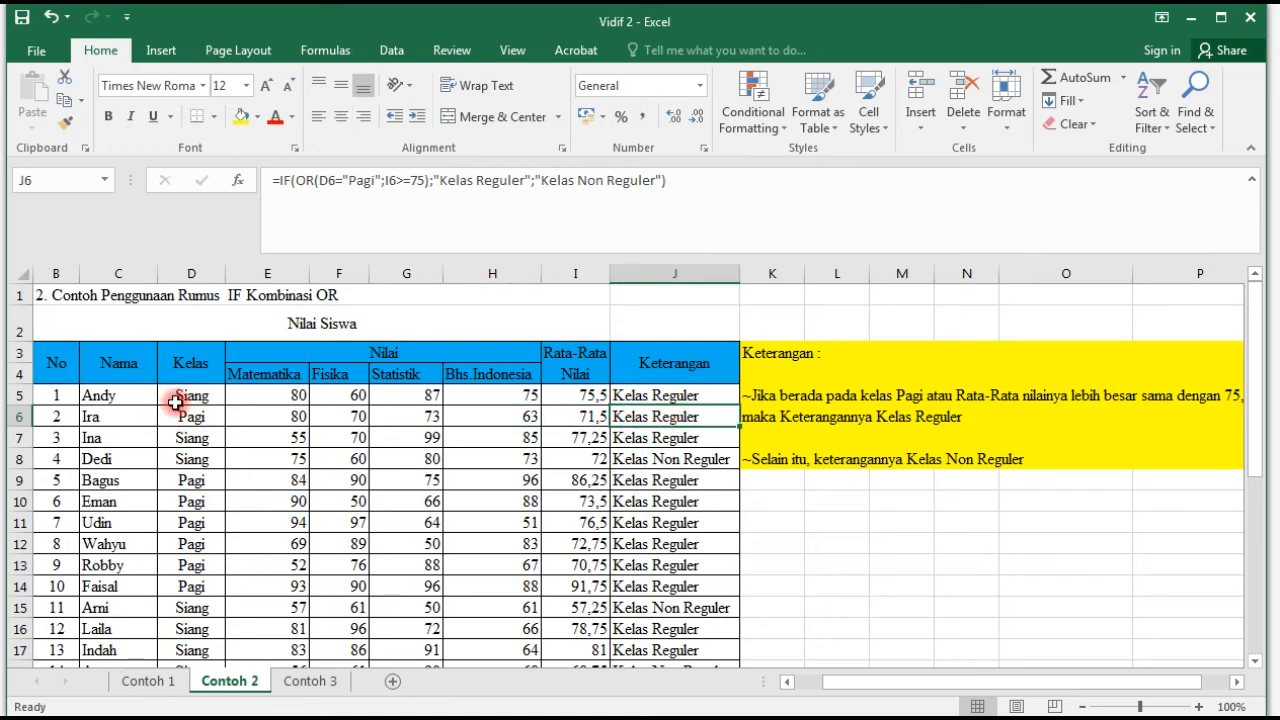
left_click(578, 416)
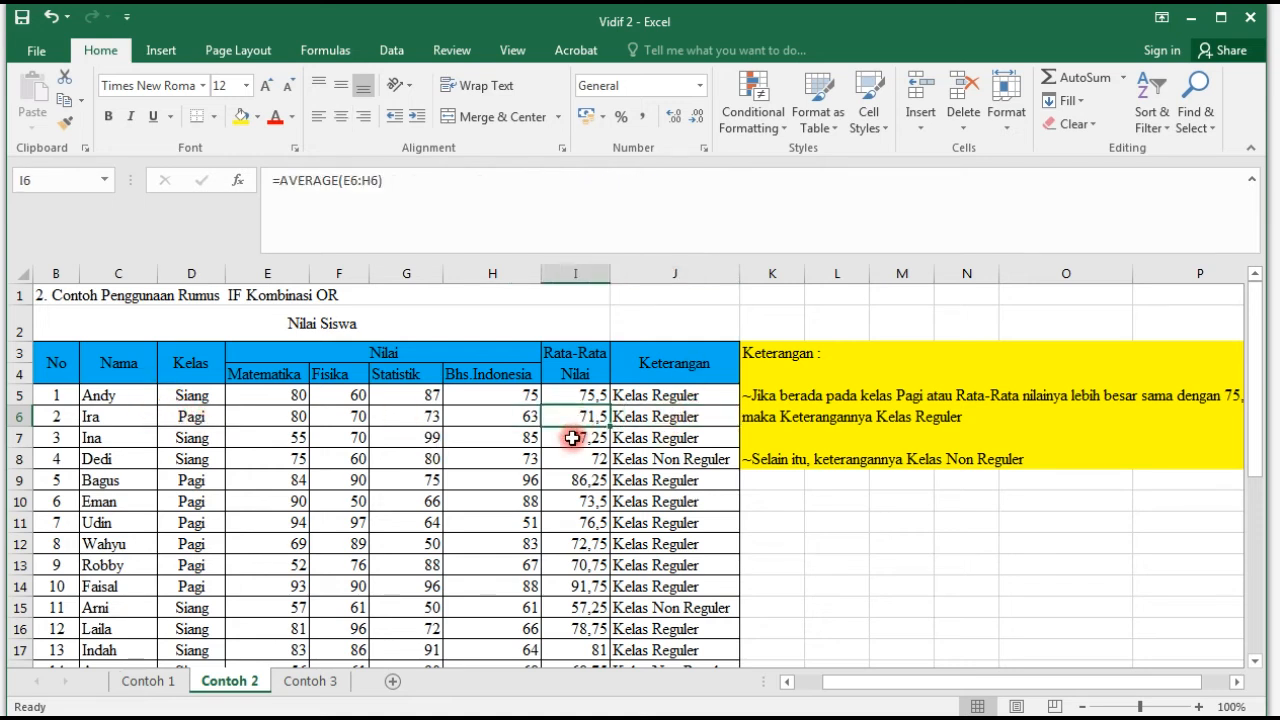
Set the Statistik score in G7 to 50 to test the average condition for row 7.
left_click(572, 437)
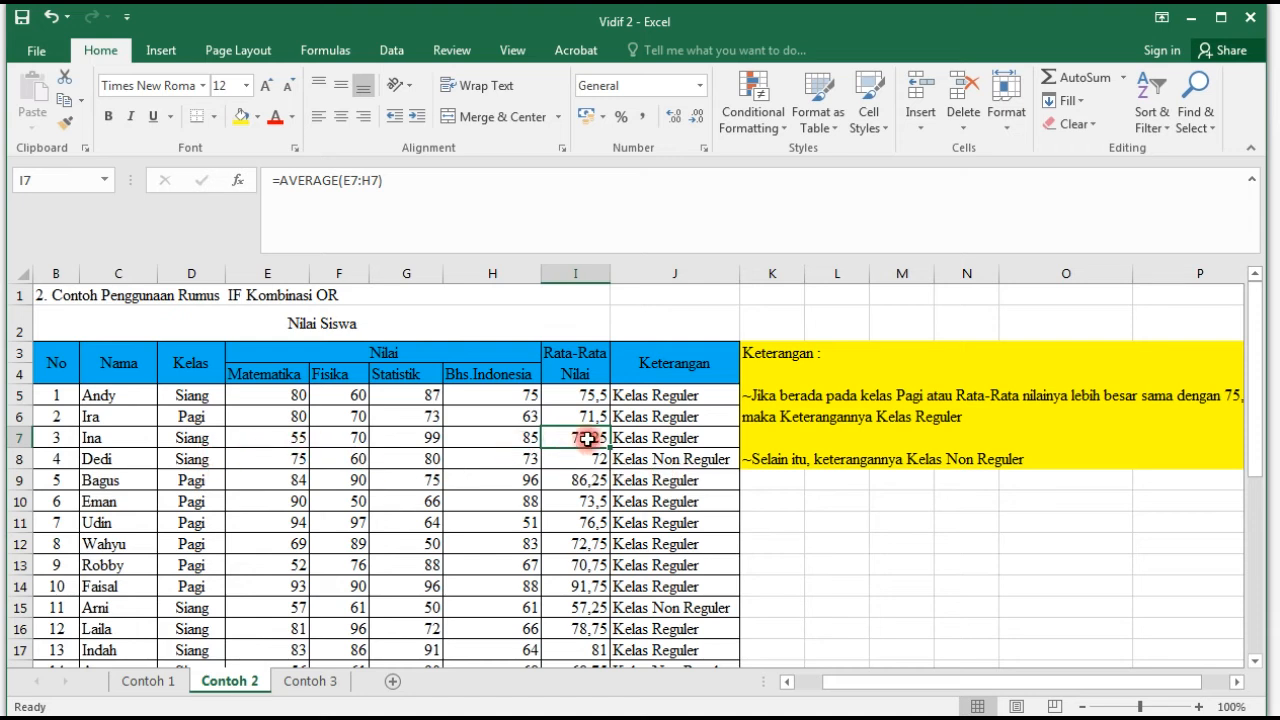
left_click(433, 439)
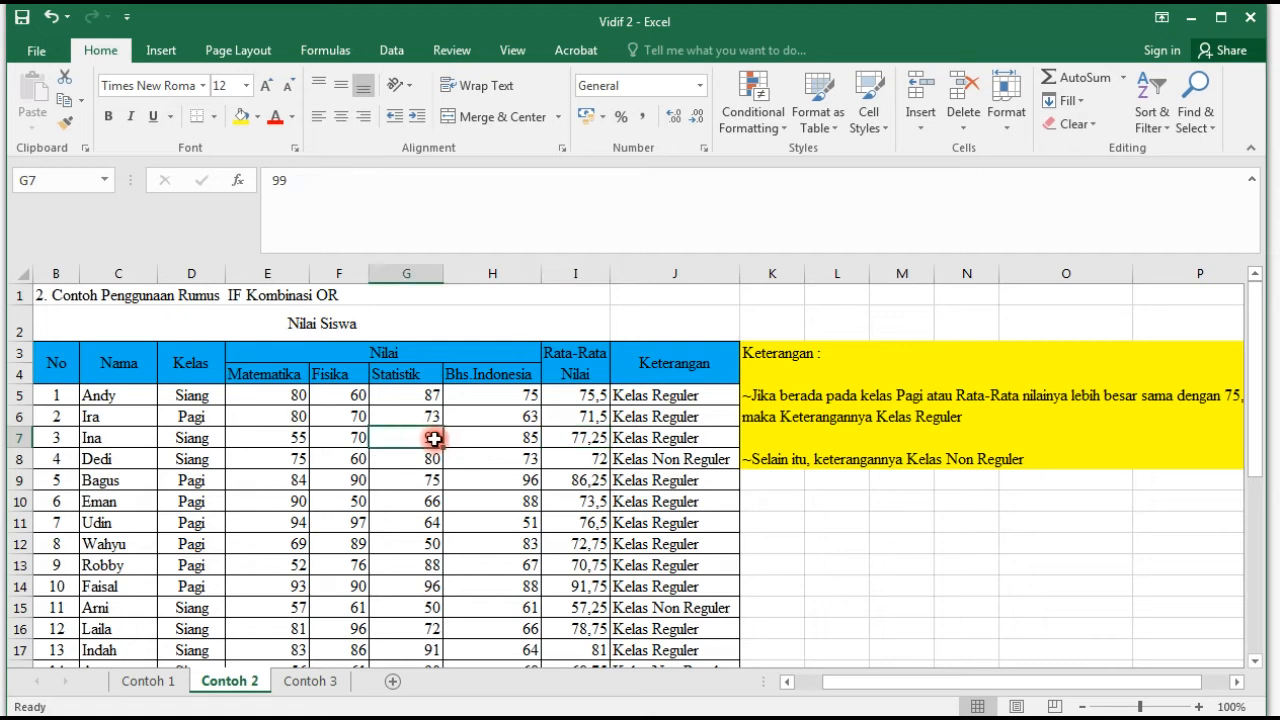
type("50")
key("Tab")
left_click(435, 438)
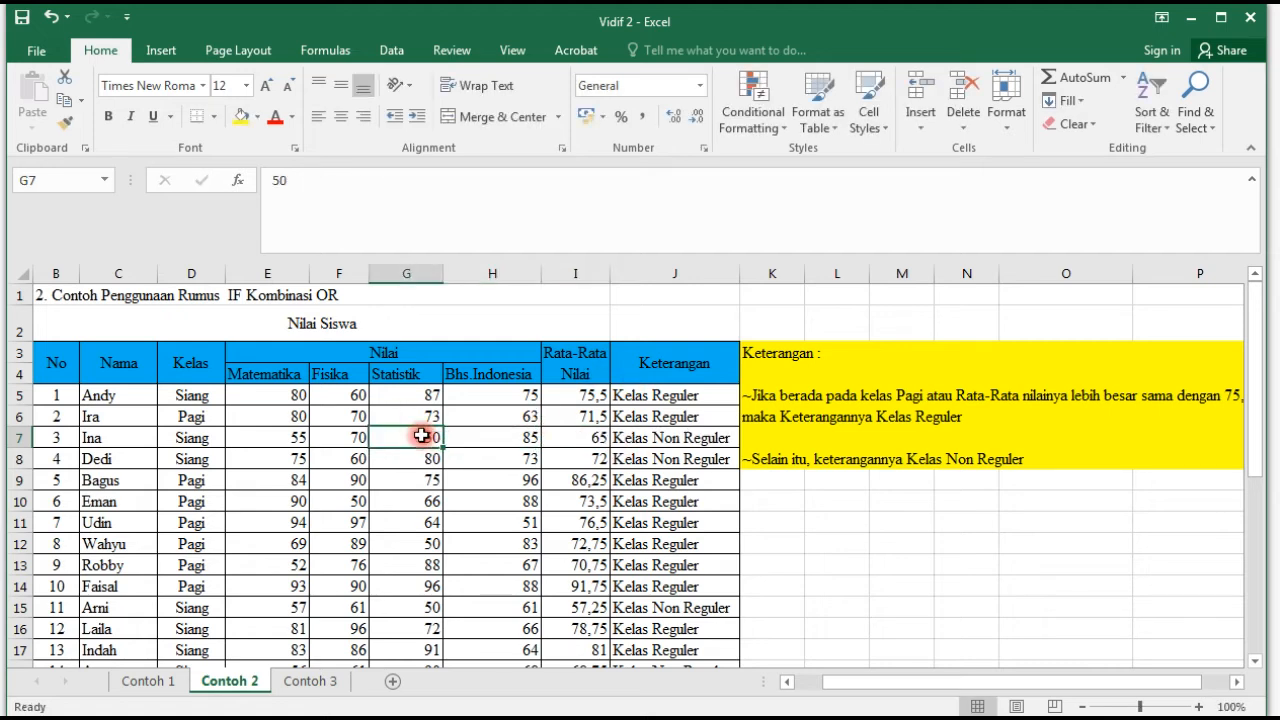
Examine row 7, comparing its Keterangan with the average in I7, the Kelas in D7 and the Statistik score.
left_click(580, 438)
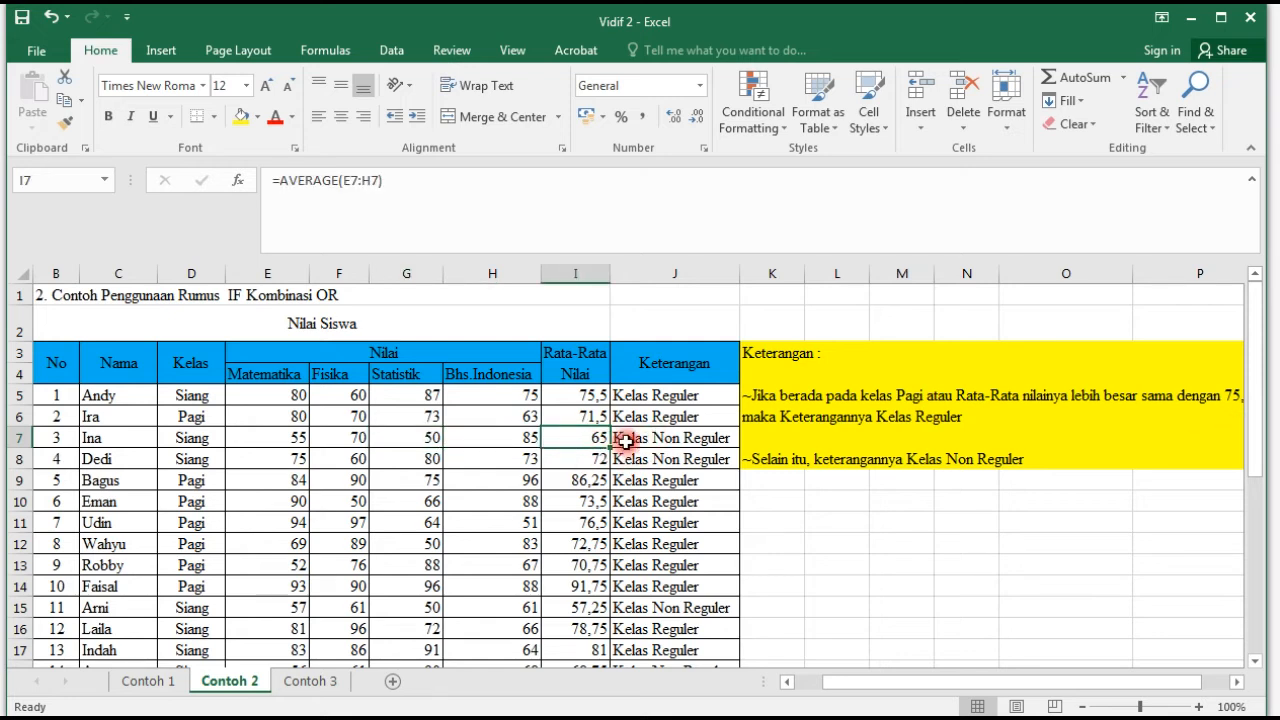
left_click(211, 430)
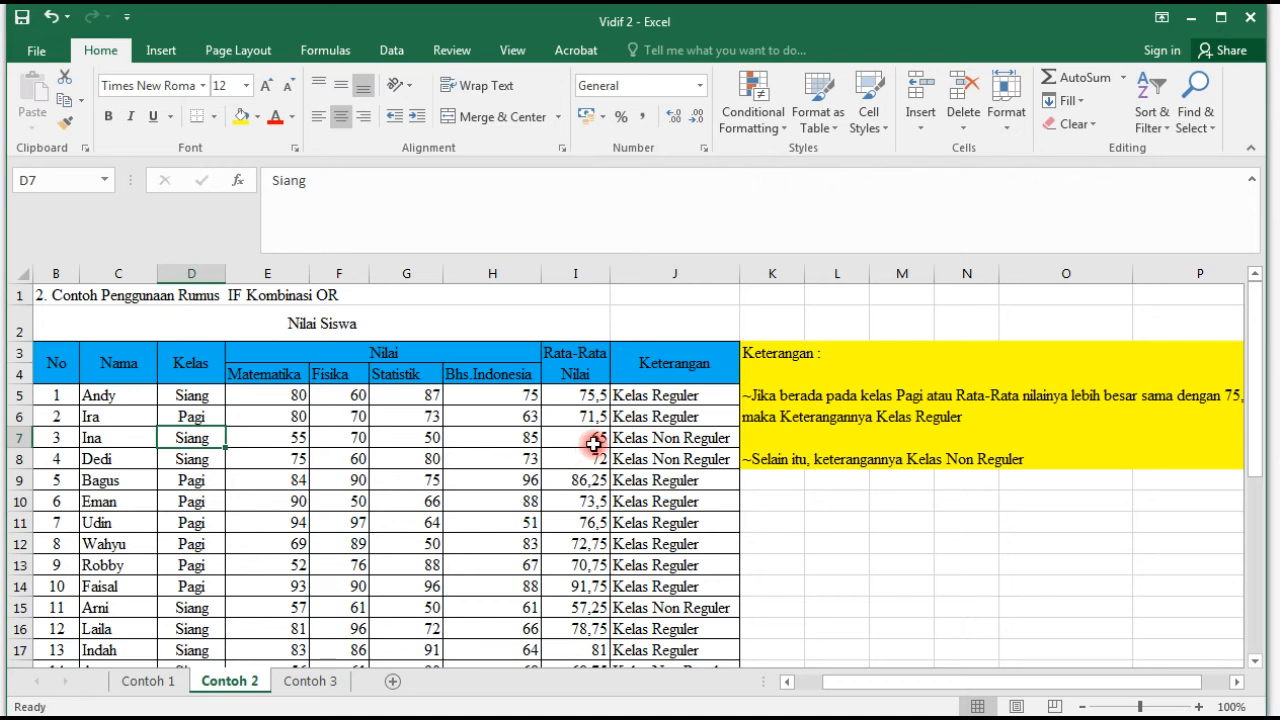
left_click(16, 438)
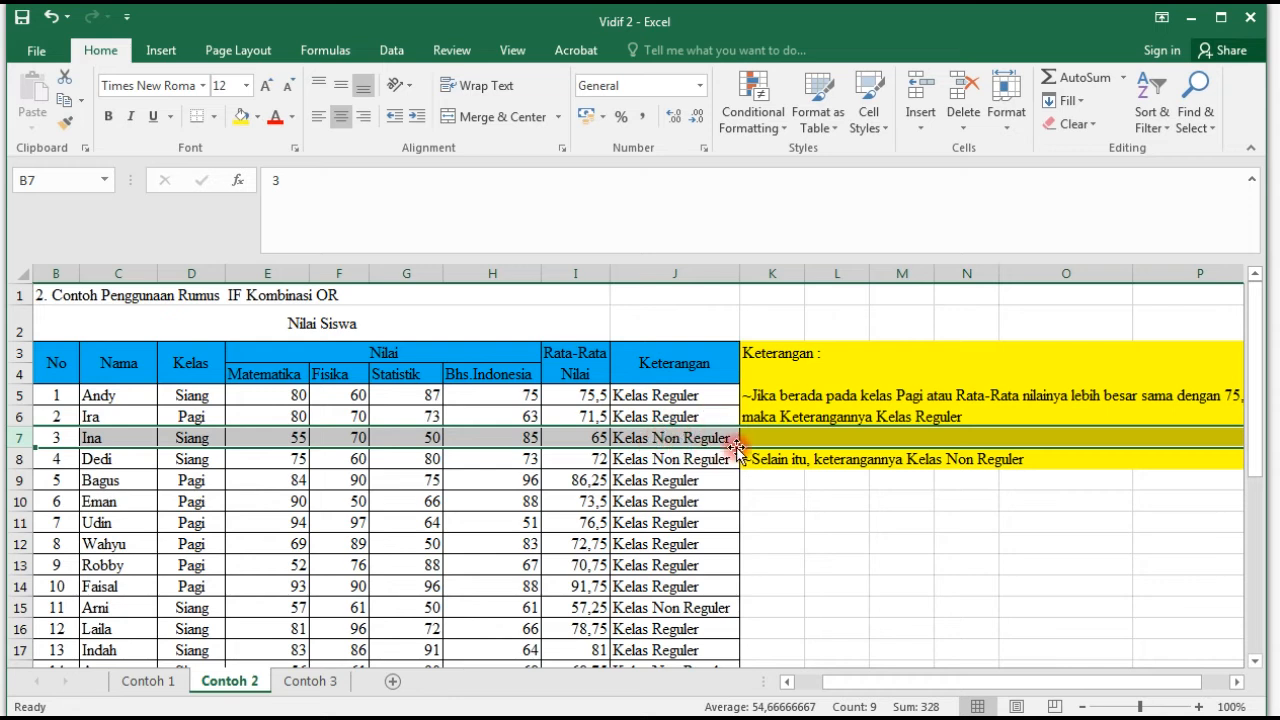
left_click(124, 441)
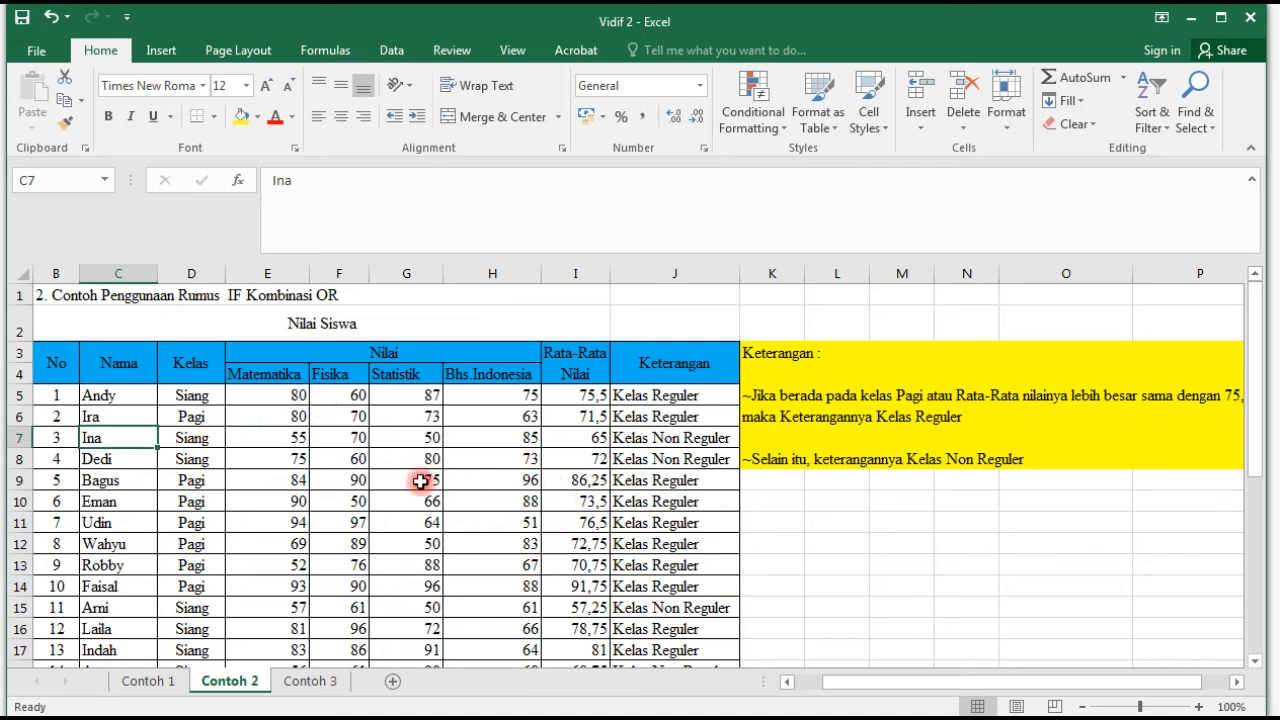
scroll(413, 485, "down", 3)
scroll(413, 485, "up", 3)
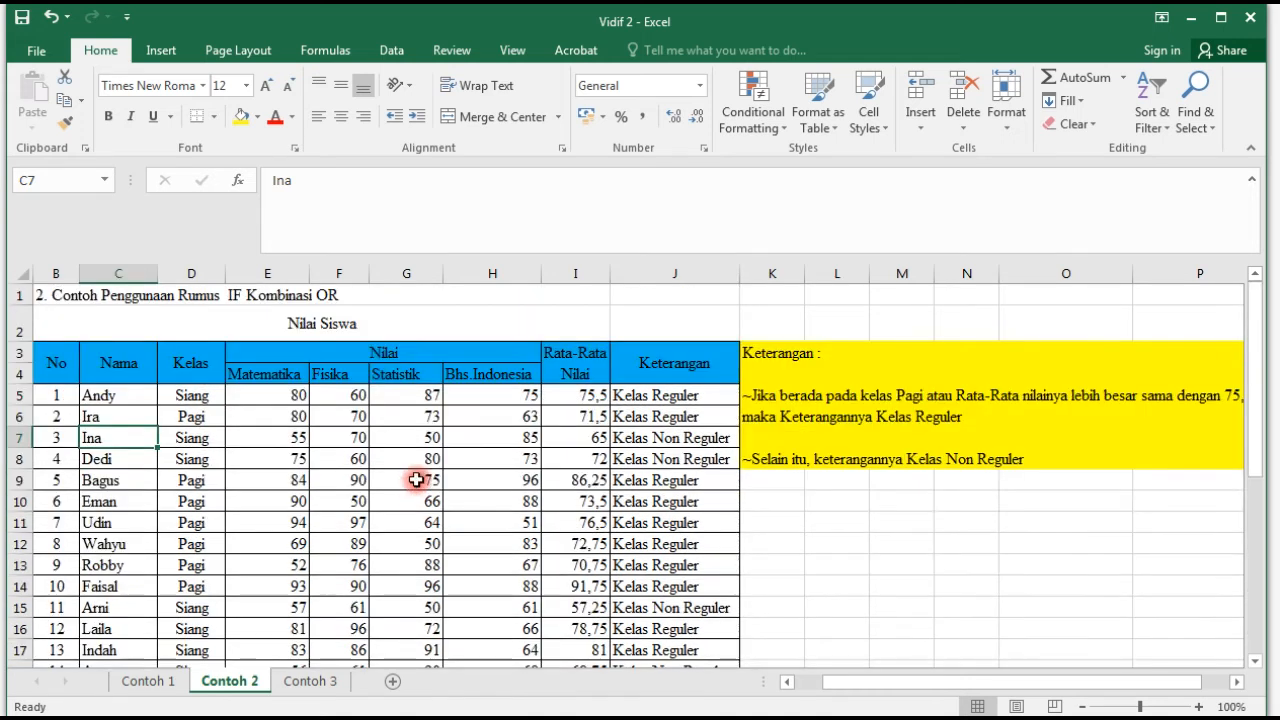
left_click(405, 440)
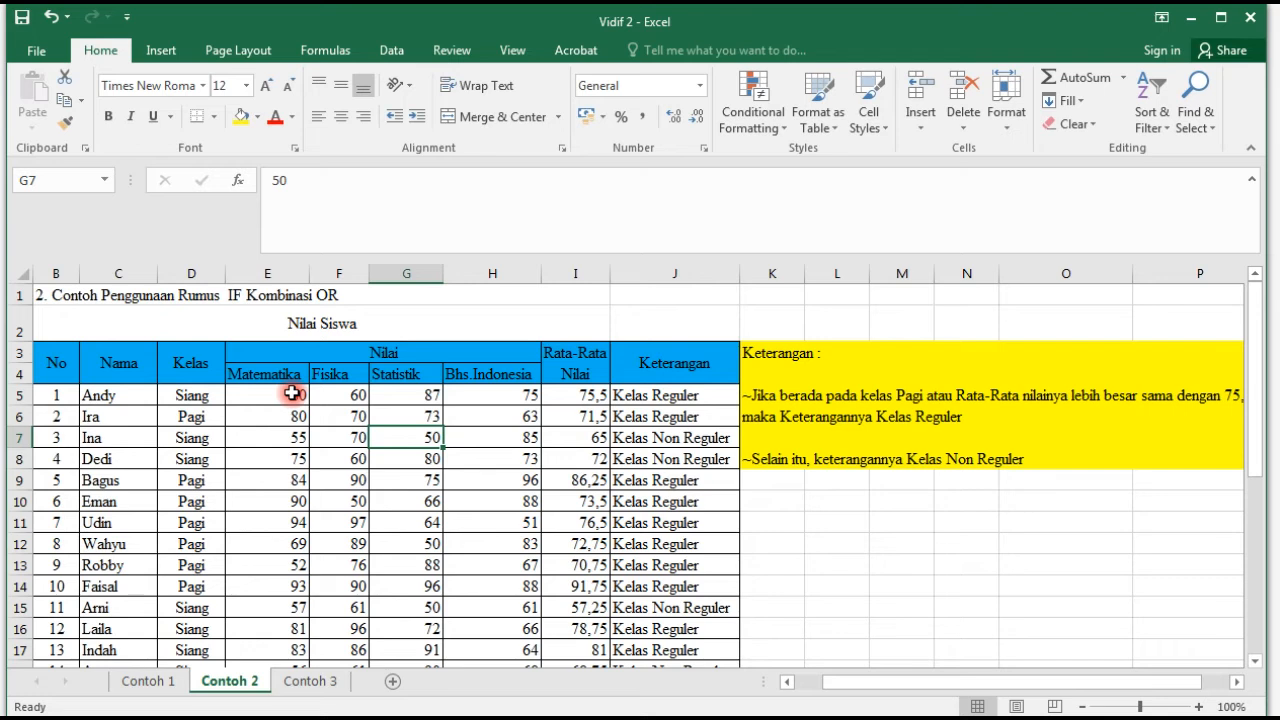
Open the Contoh 3 sheet and look through its table of Nama Karyawan, Penjualan and Bonus.
left_click(312, 686)
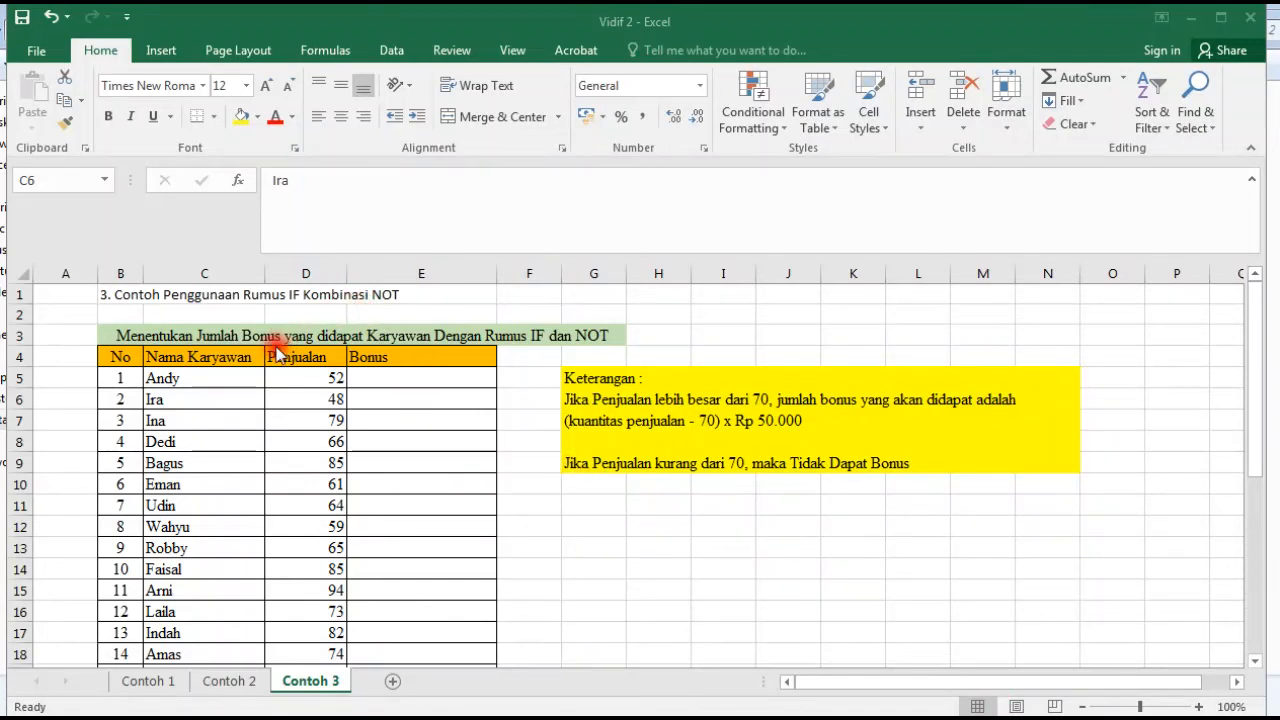
left_click(231, 405)
scroll(286, 417, "down", 2)
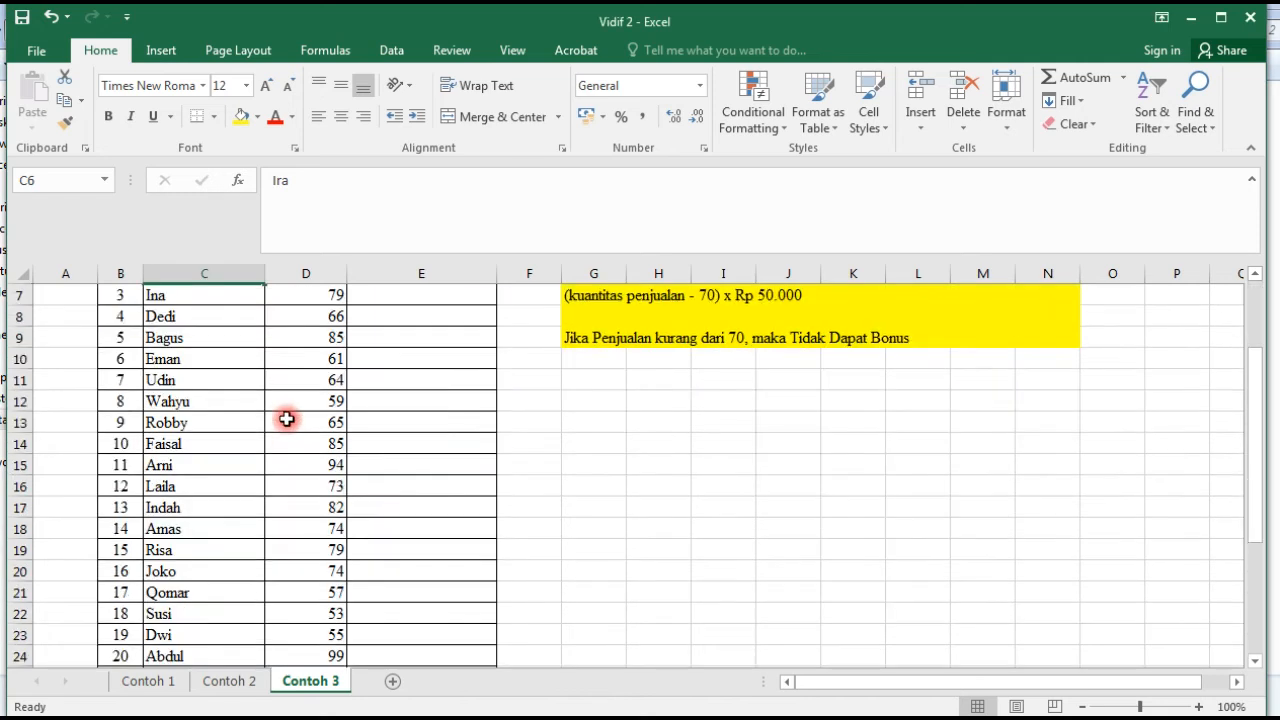
scroll(280, 400, "up", 2)
scroll(300, 400, "down", 1)
scroll(303, 403, "down", 7)
scroll(303, 403, "up", 3)
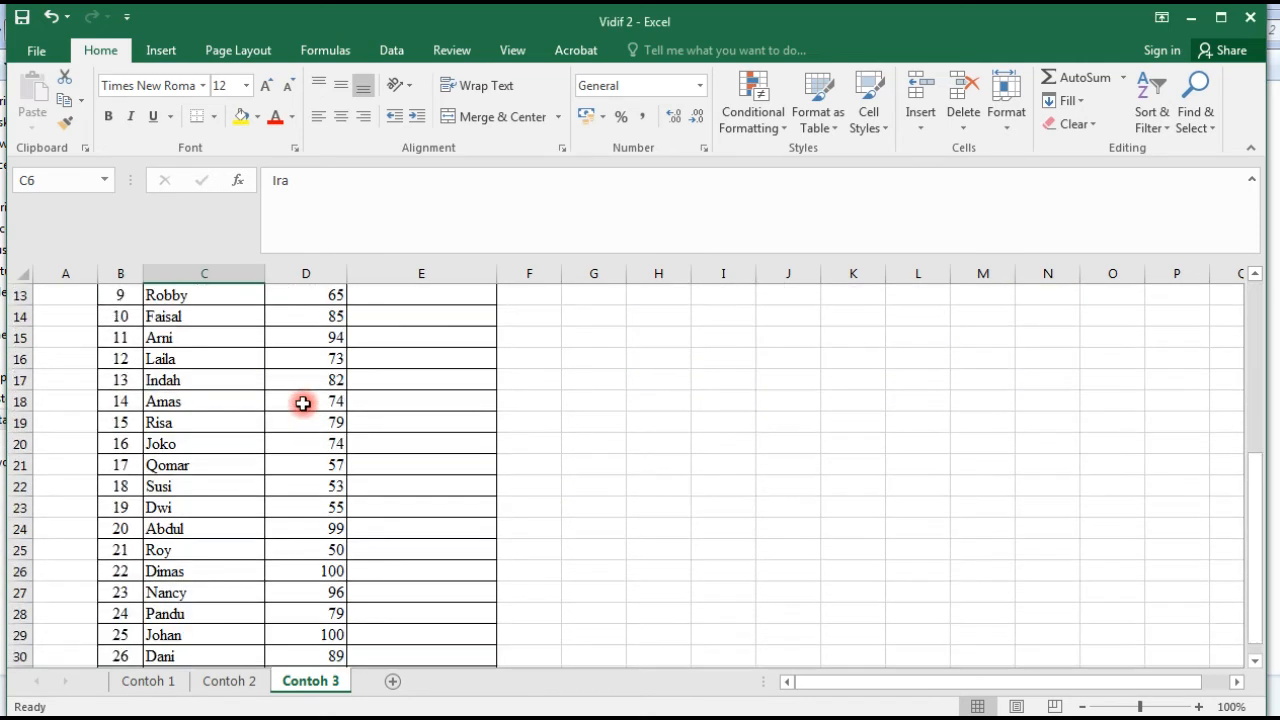
scroll(303, 403, "down", 1)
scroll(303, 403, "up", 5)
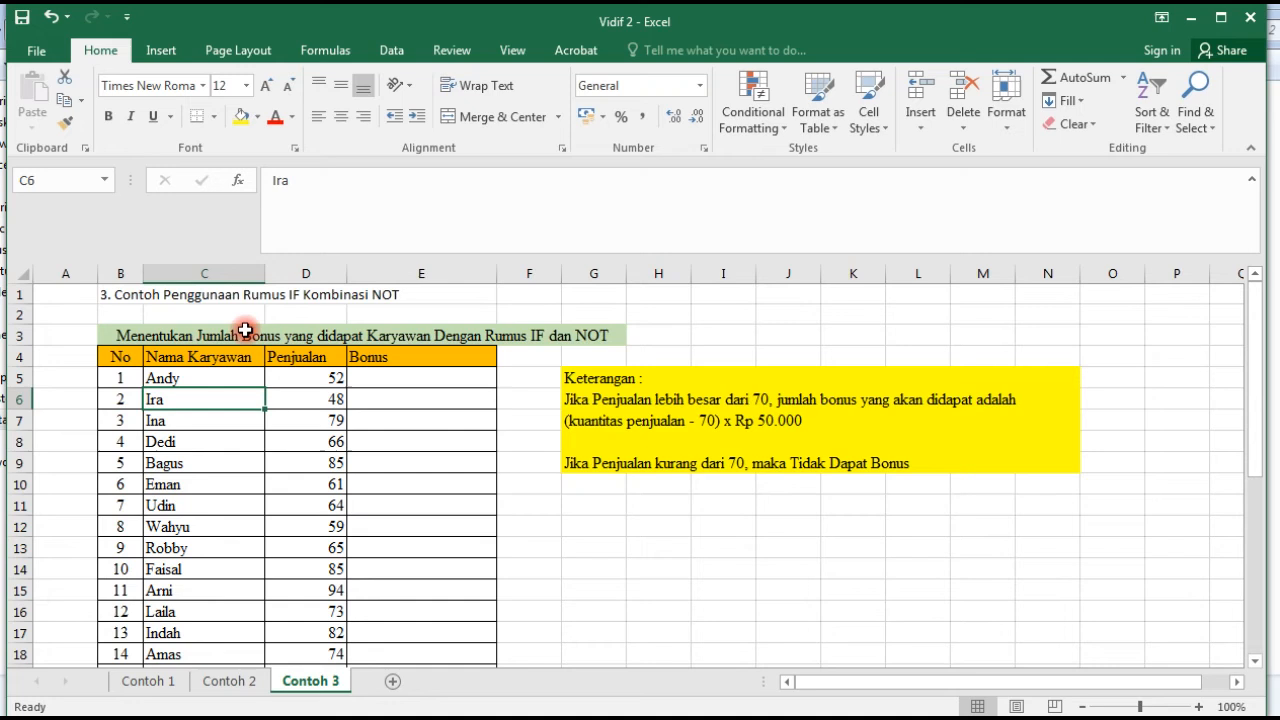
Read the Contoh 3 headings, the Bonus column and the Keterangan rule for employees whose Penjualan is above 70.
left_click(190, 338)
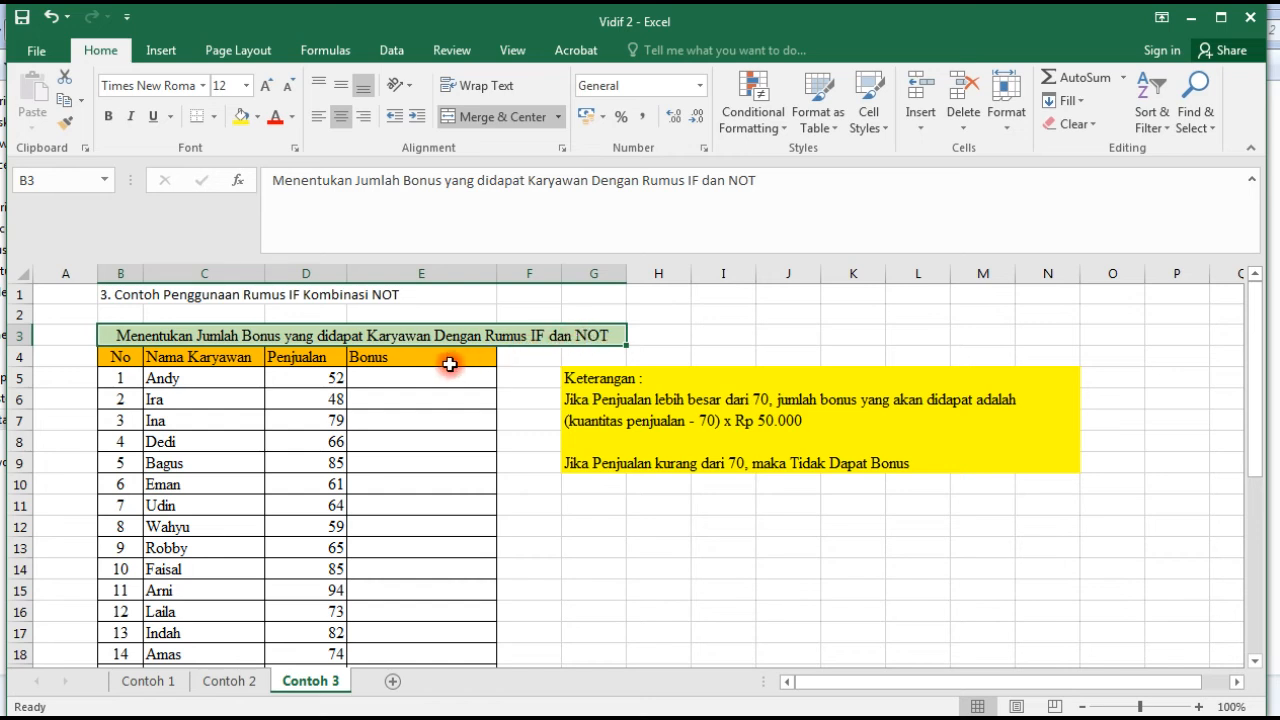
left_click(641, 398)
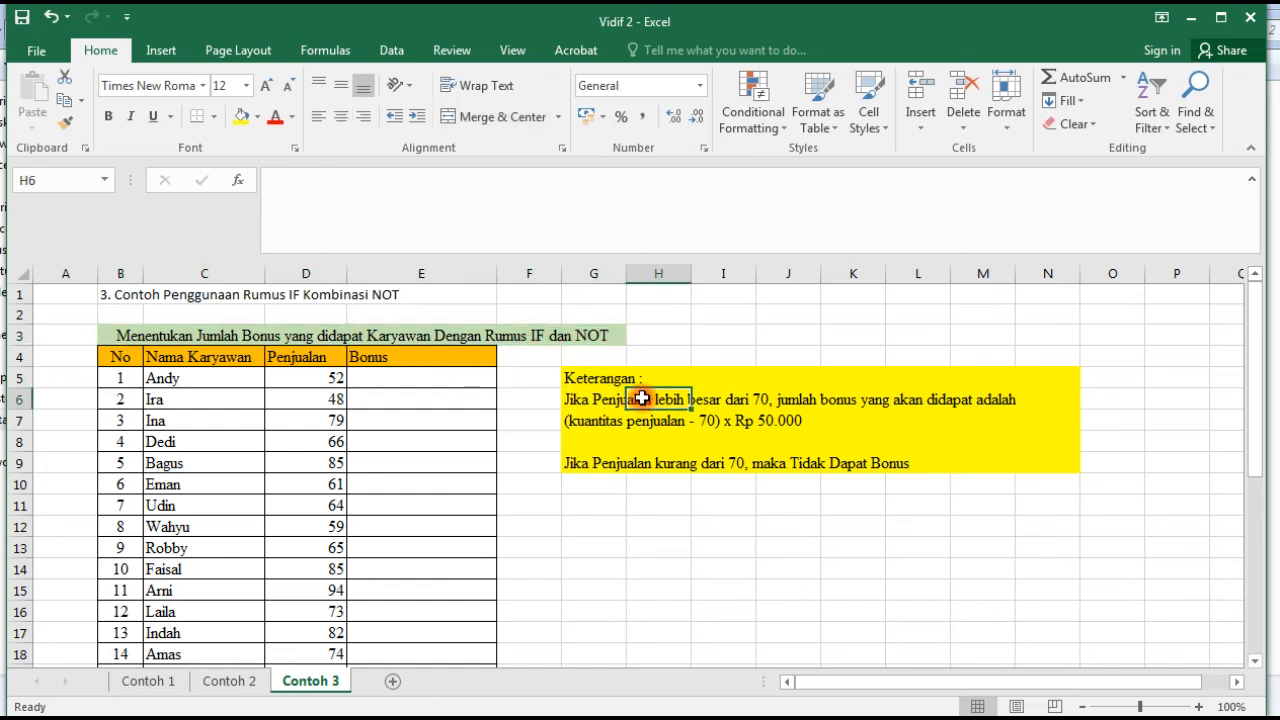
left_click(390, 357)
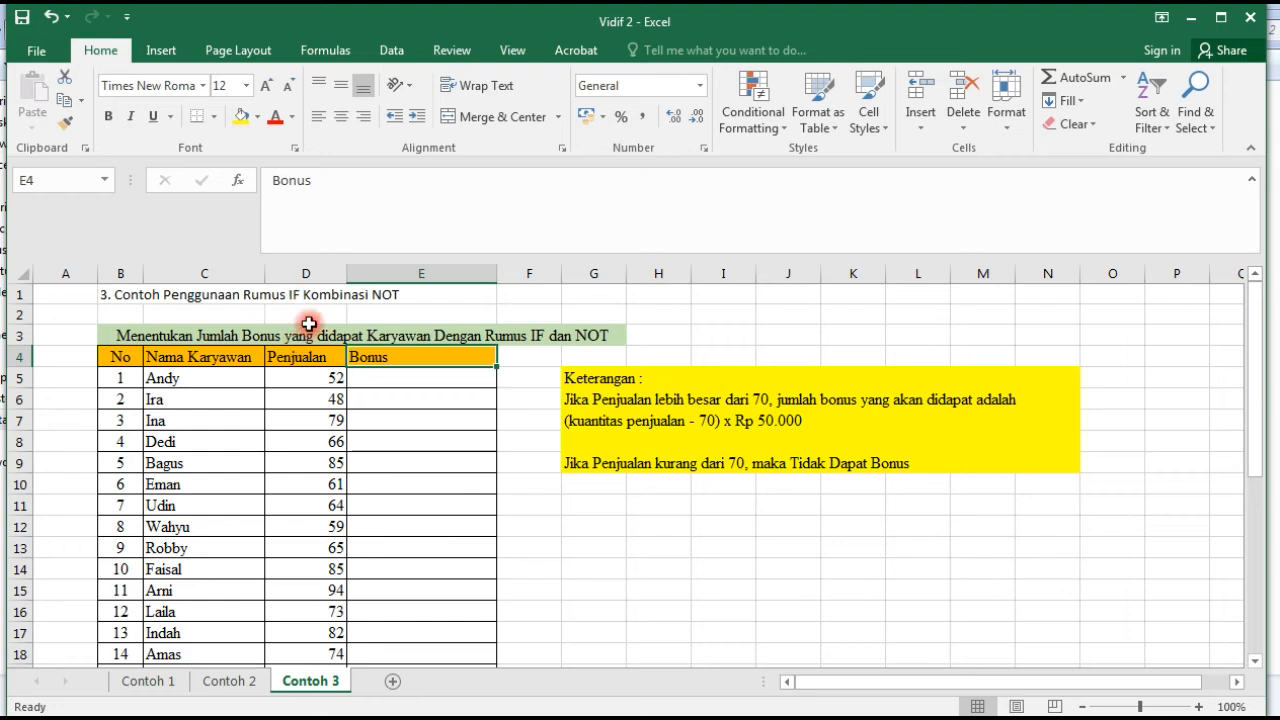
left_click(374, 295)
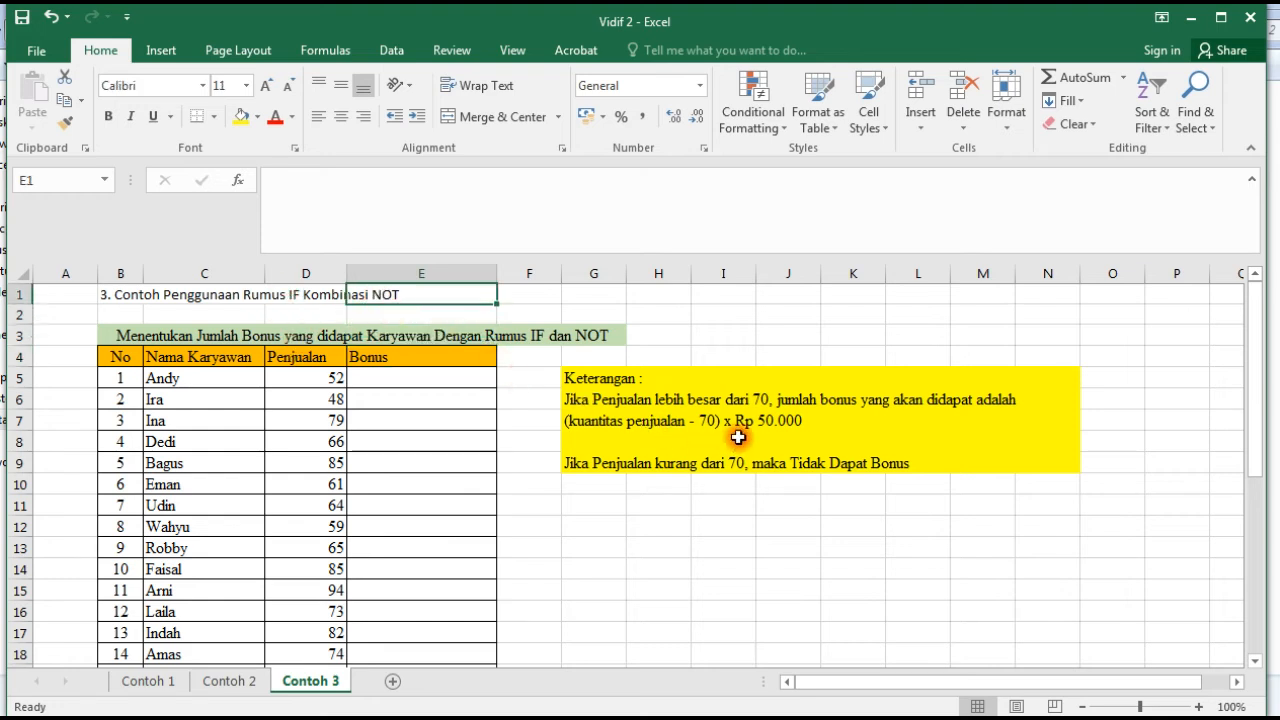
left_click(648, 400)
left_click(575, 378)
left_click(568, 399)
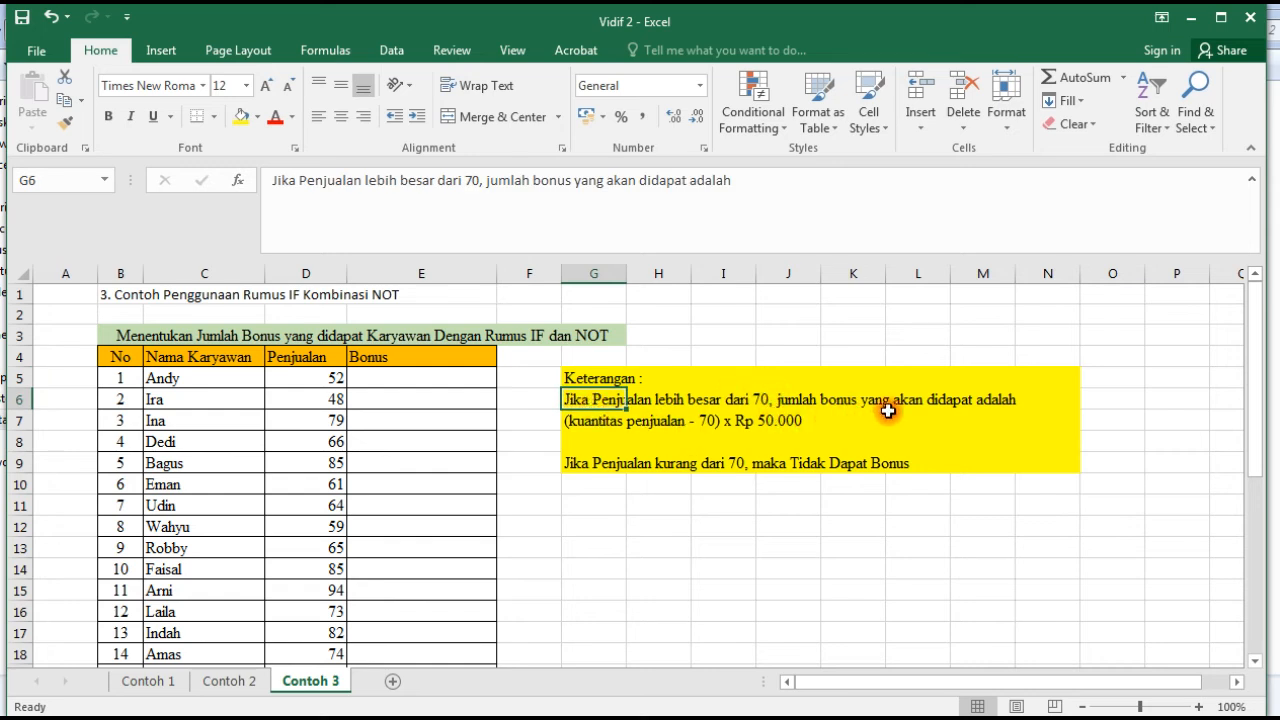
left_click(575, 420)
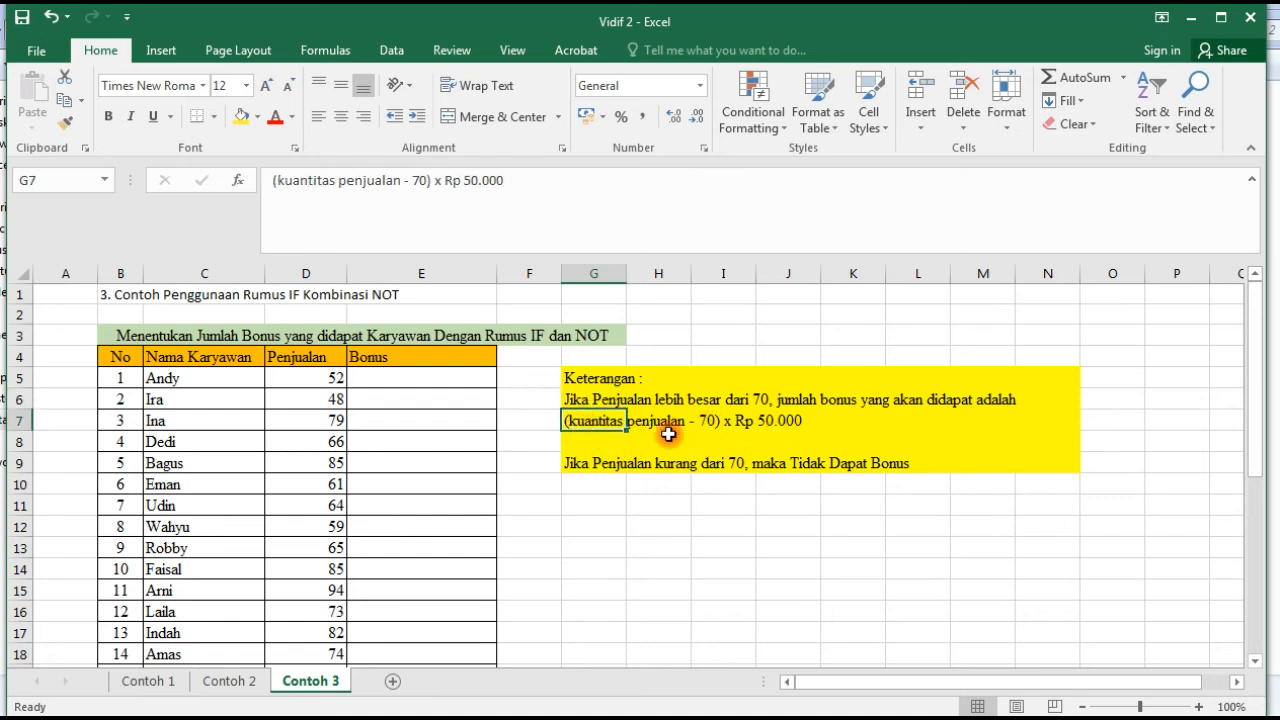
Compare the Penjualan values in column D with the bonus rule (kuantitas penjualan - 70) x Rp 50.000.
left_click(318, 378)
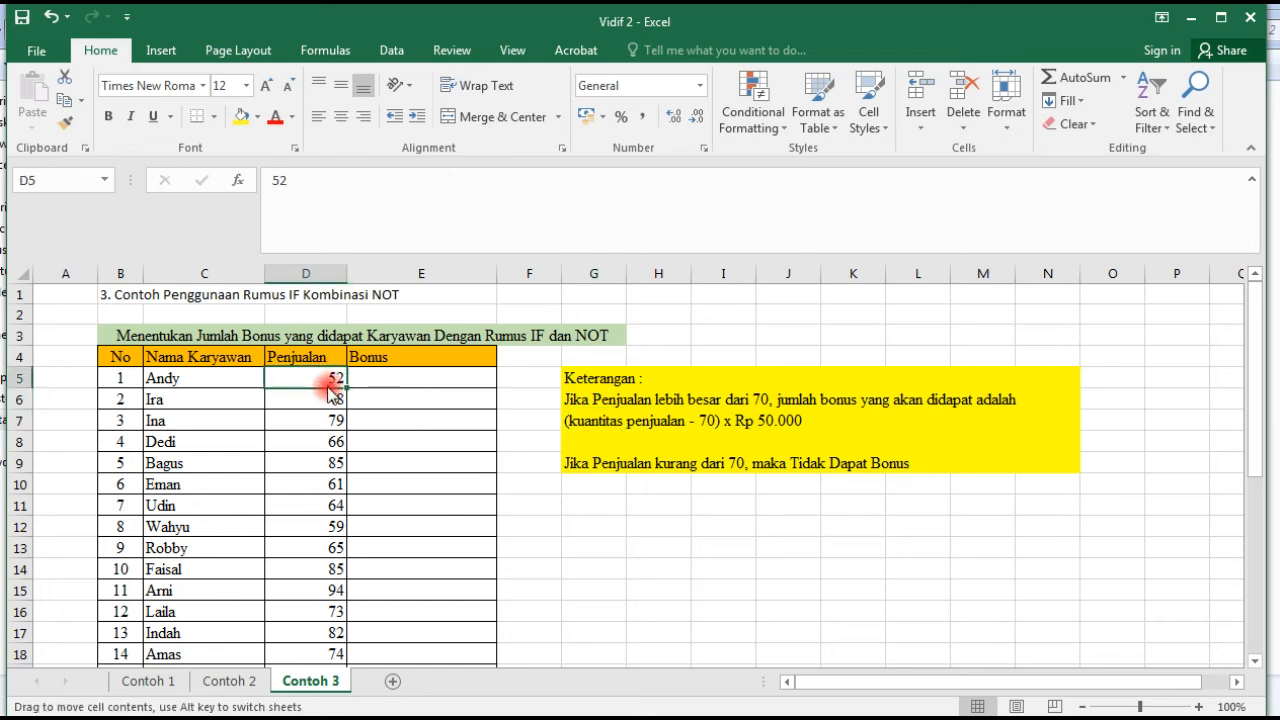
left_click(331, 397)
left_click(325, 386)
left_click_drag(325, 389, 341, 606)
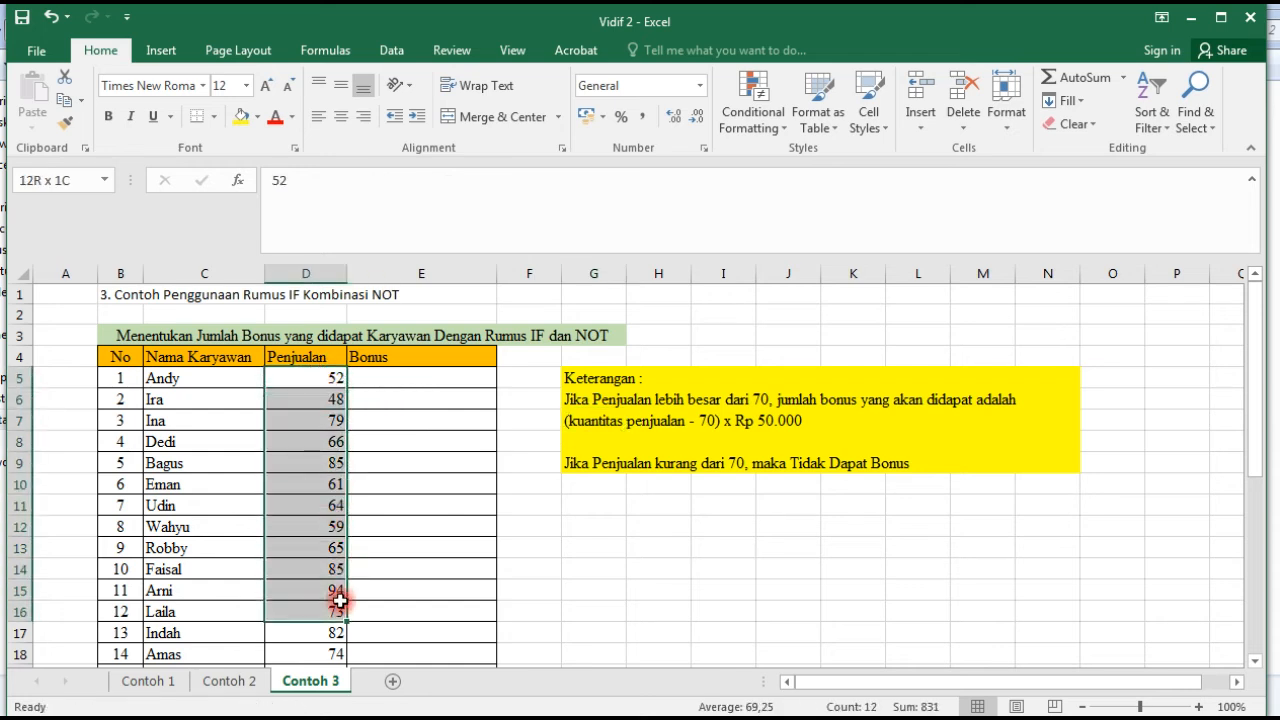
left_click(742, 421)
left_click(778, 421)
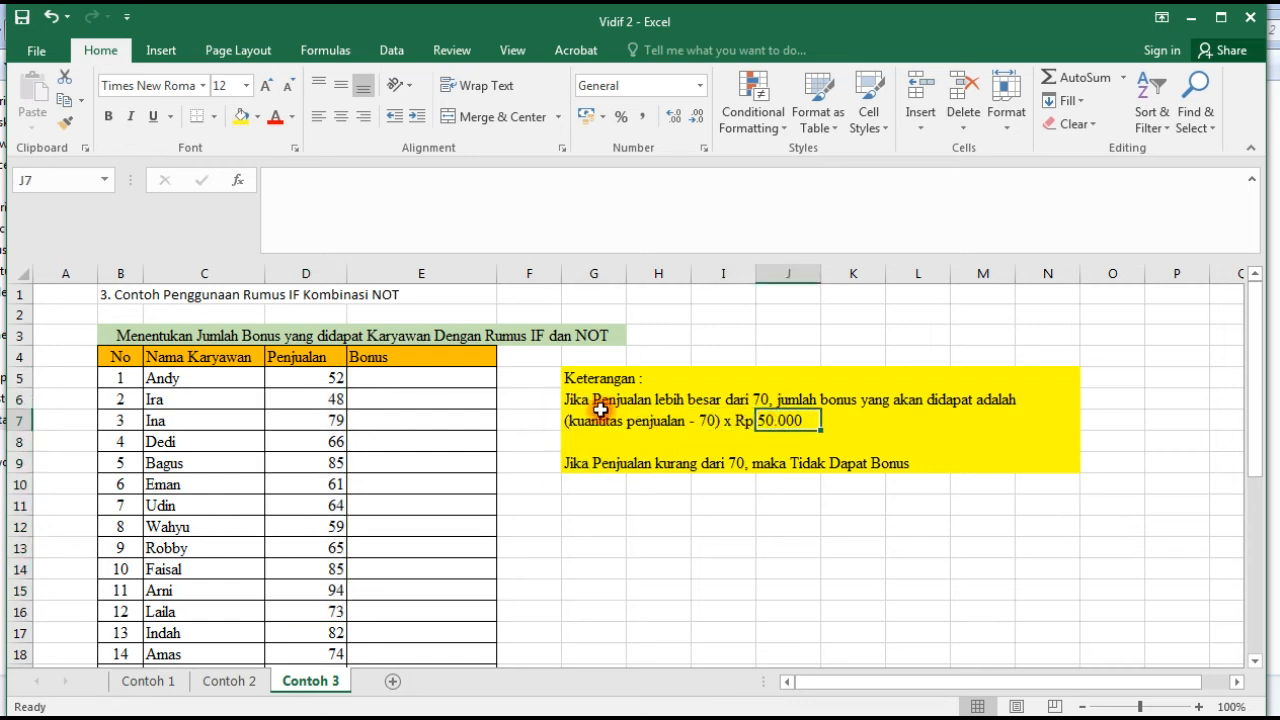
Colour the bonus rule text "(kuantitas penjualan - 70) x Rp 50.000" in G7:J7 red.
left_click_drag(578, 421, 790, 421)
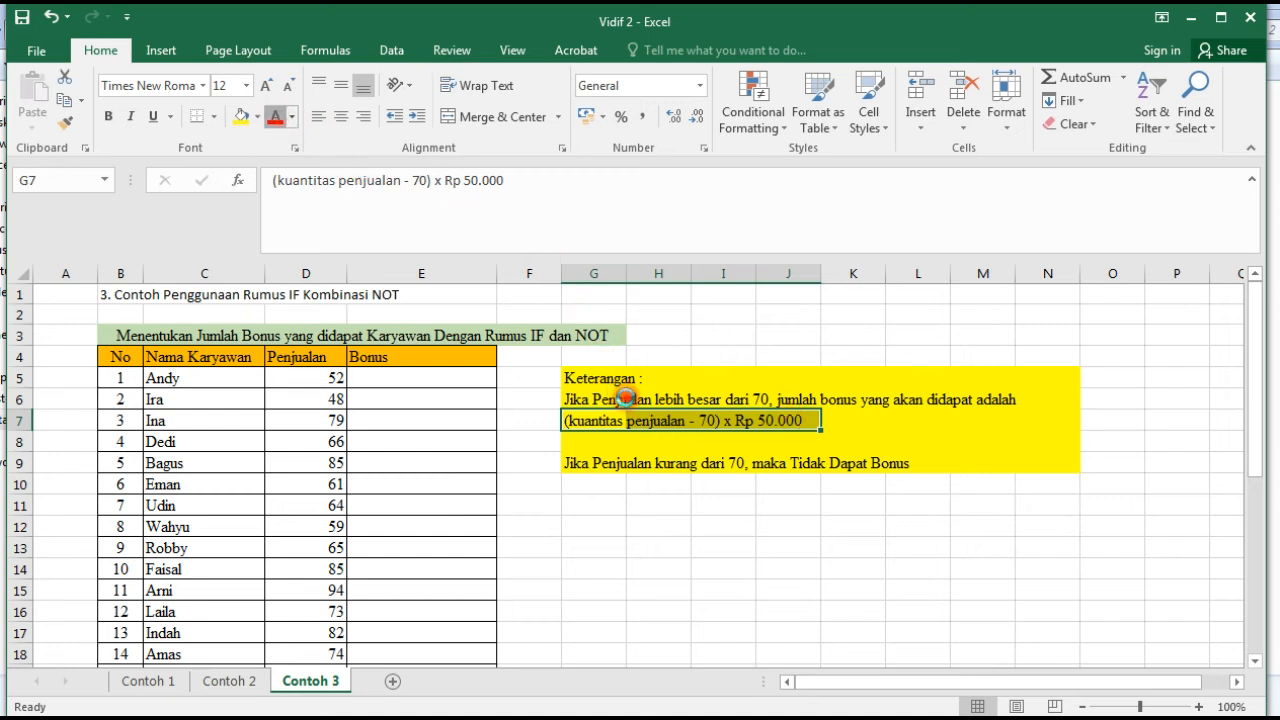
left_click_drag(650, 423, 673, 442)
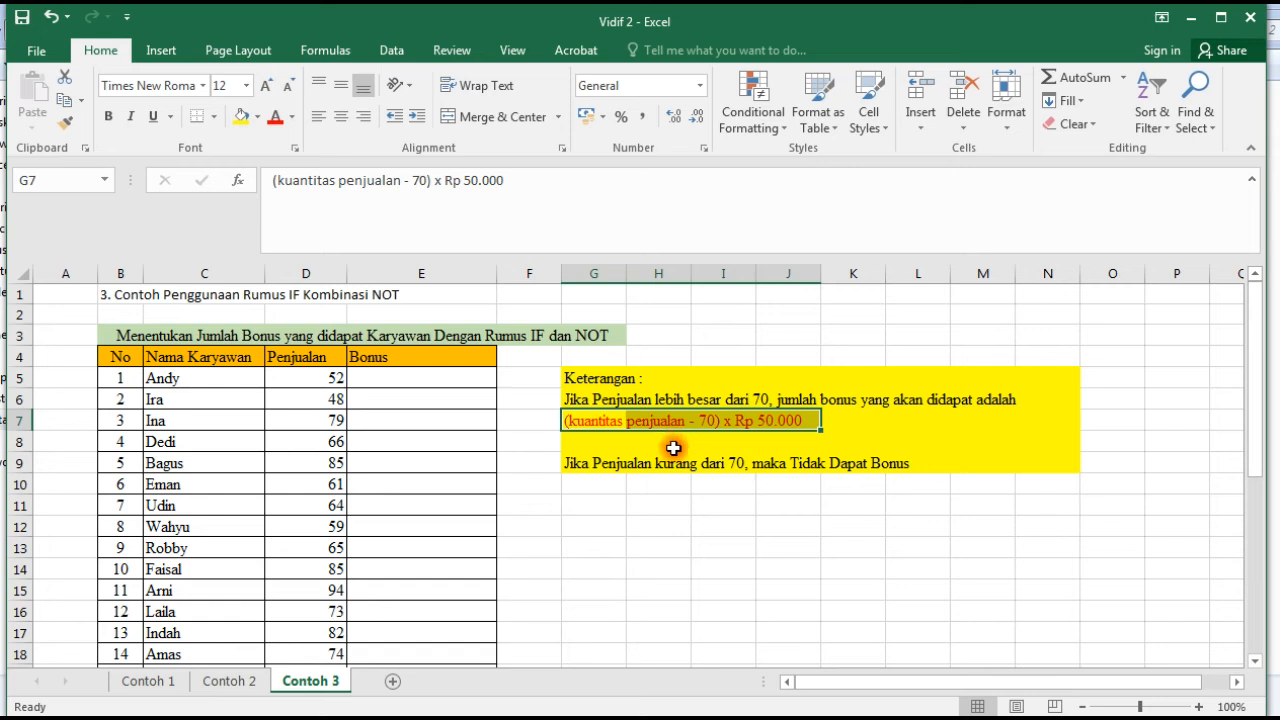
left_click(725, 463)
left_click(801, 459)
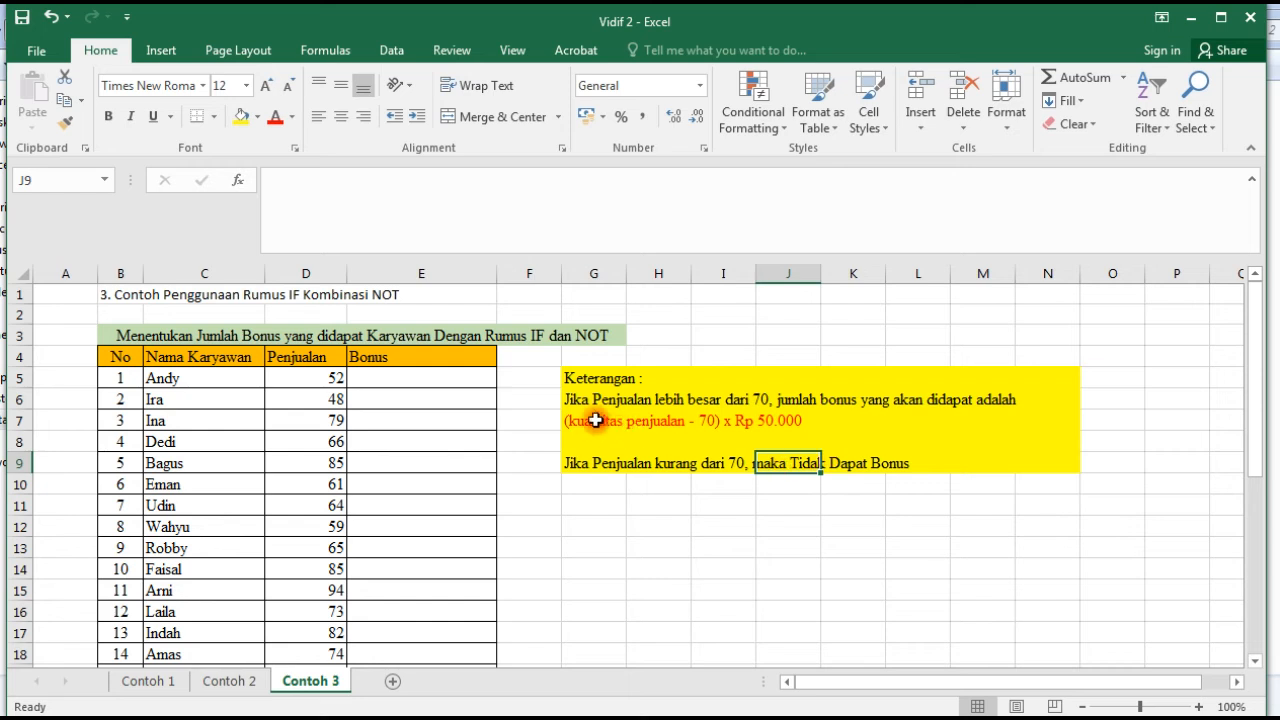
Begin the Bonus formula in E5 with an IF whose logical test is NOT(D5<70).
left_click(464, 379)
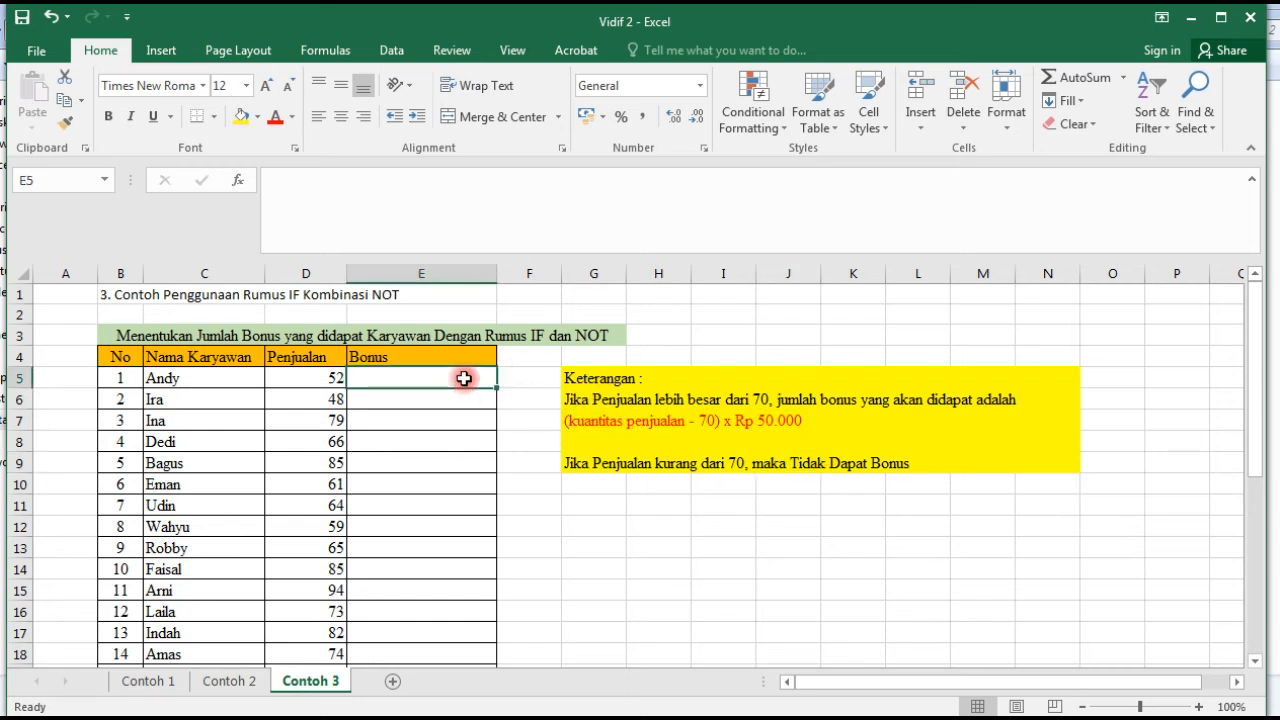
type("=")
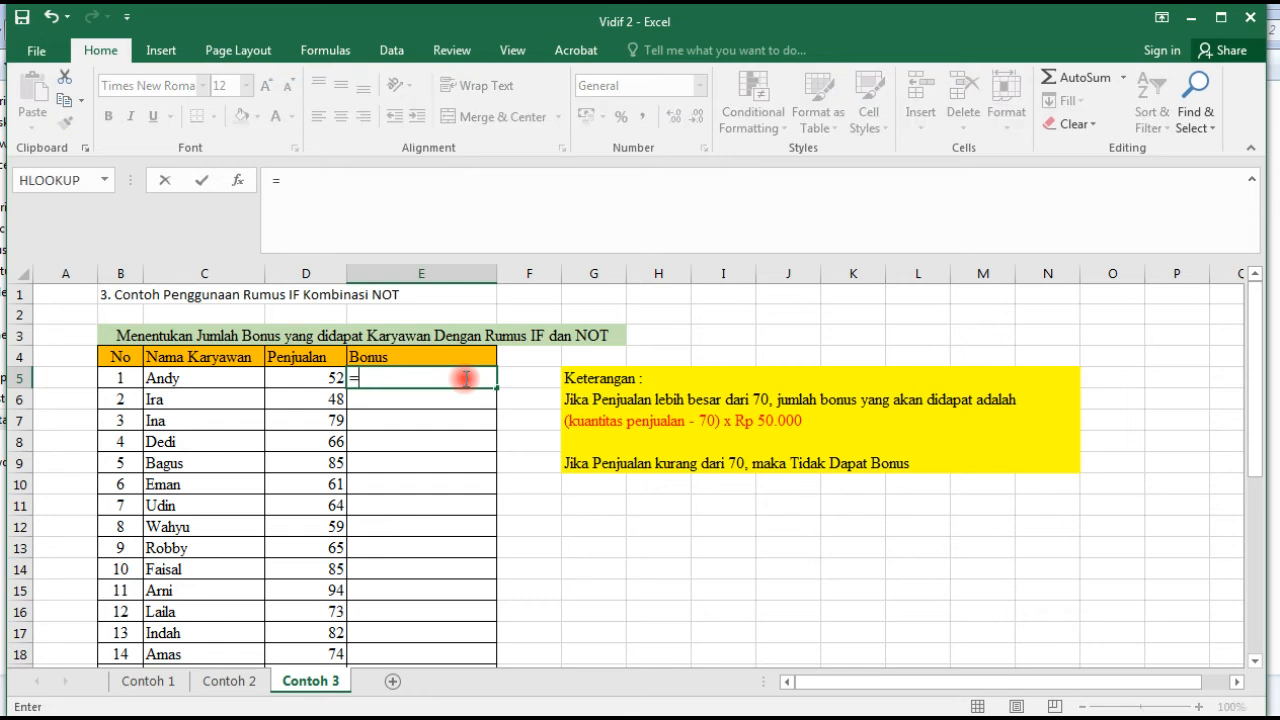
type("IF")
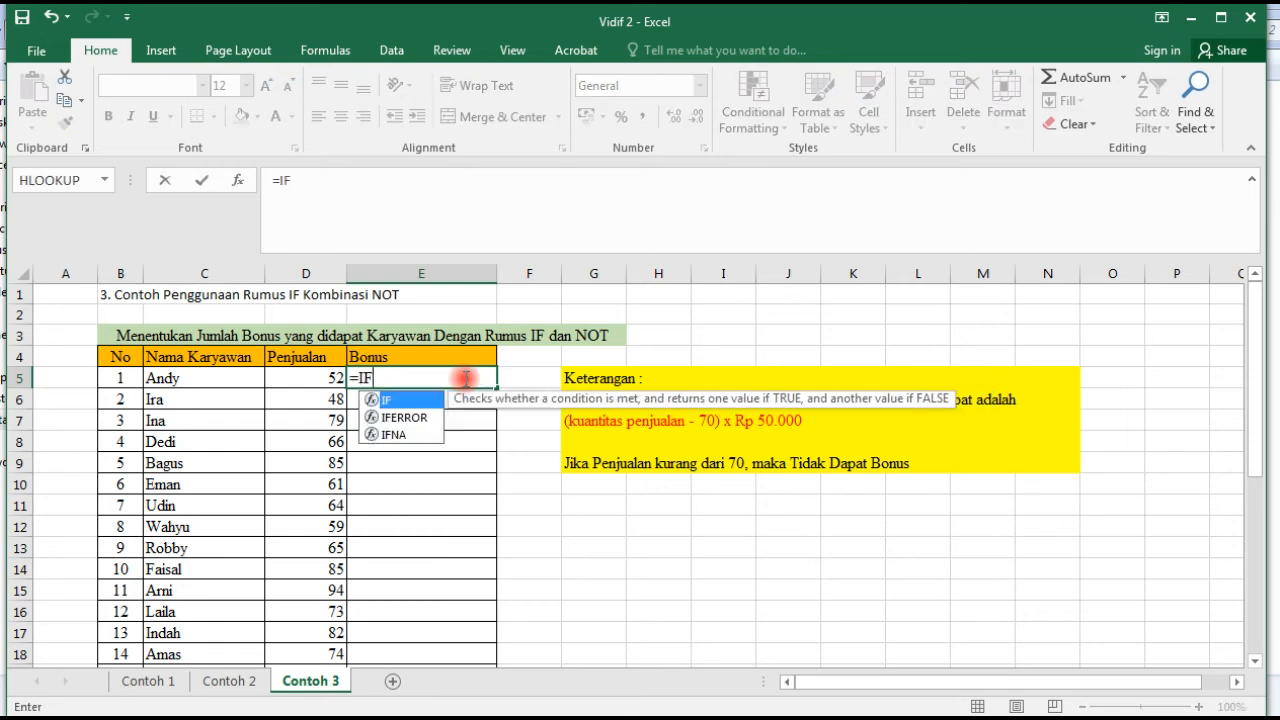
type("(")
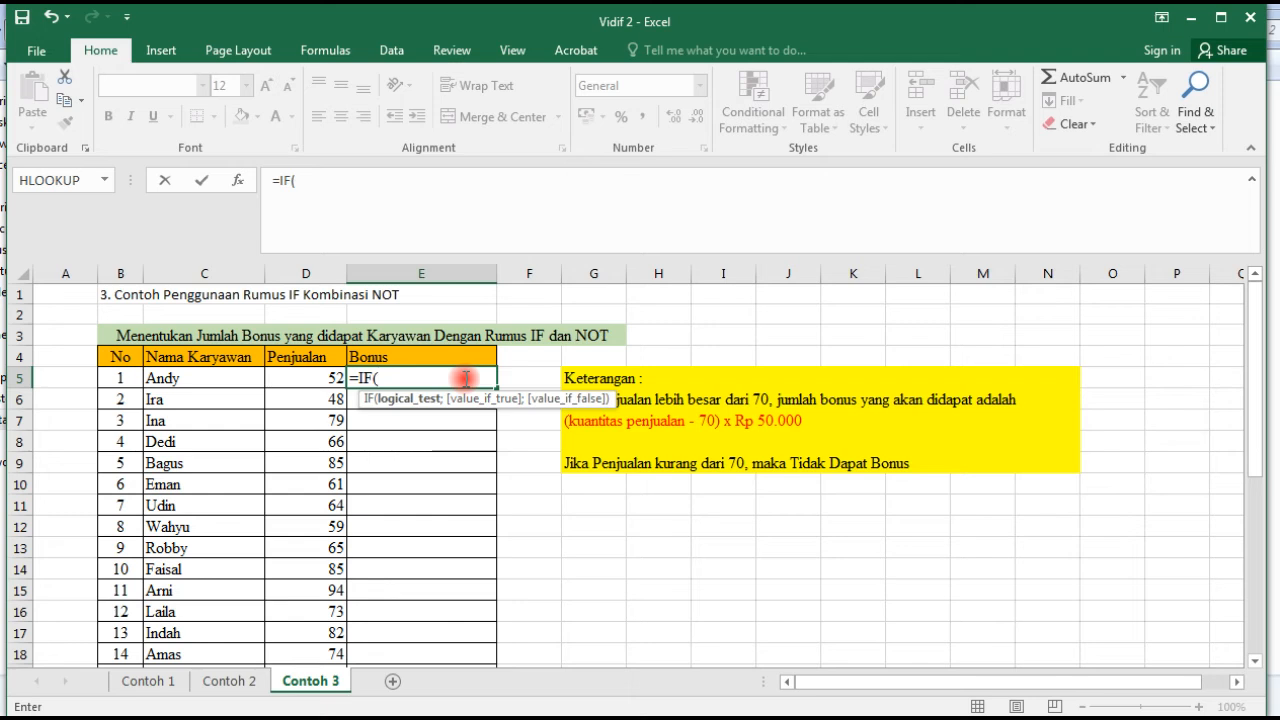
type("NOT")
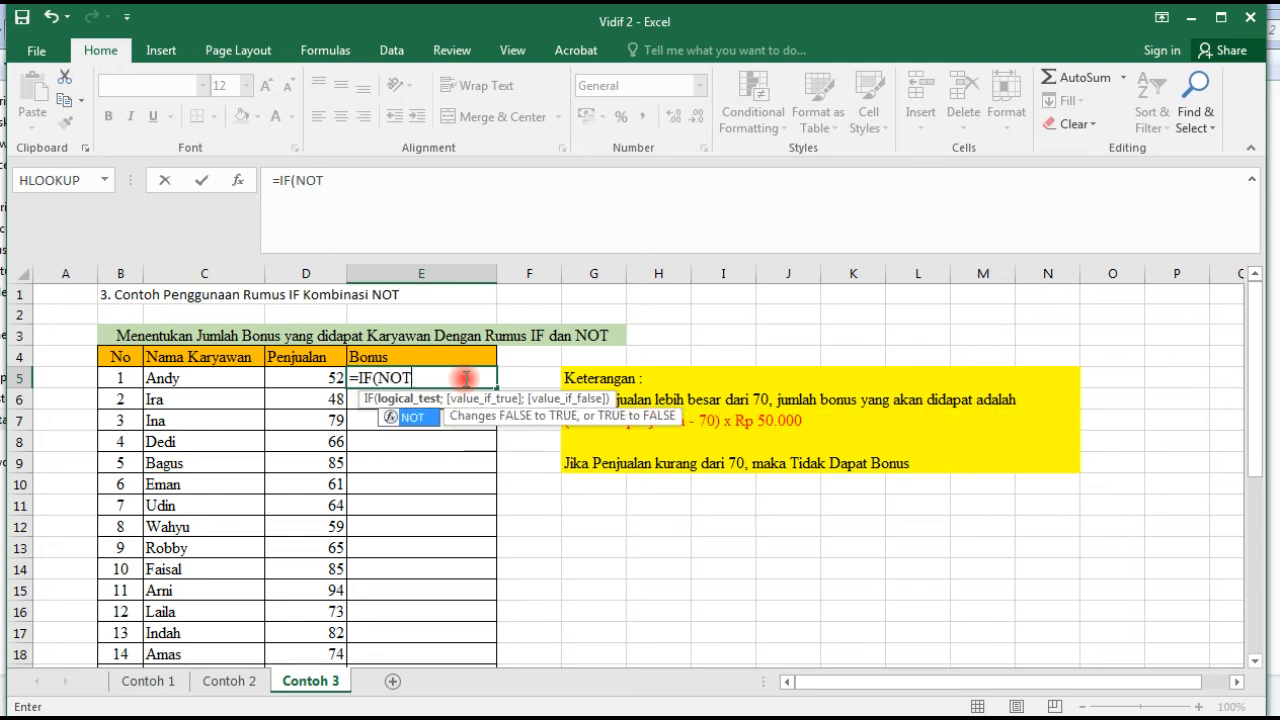
type("(")
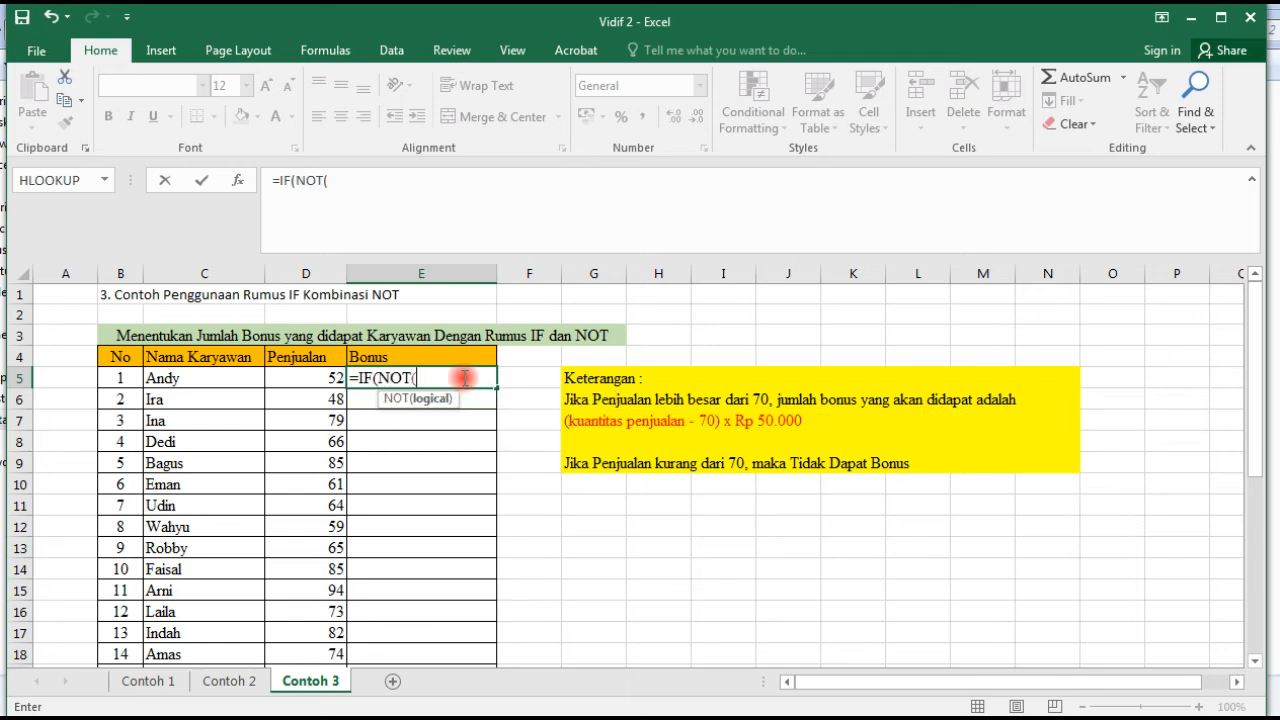
left_click(338, 377)
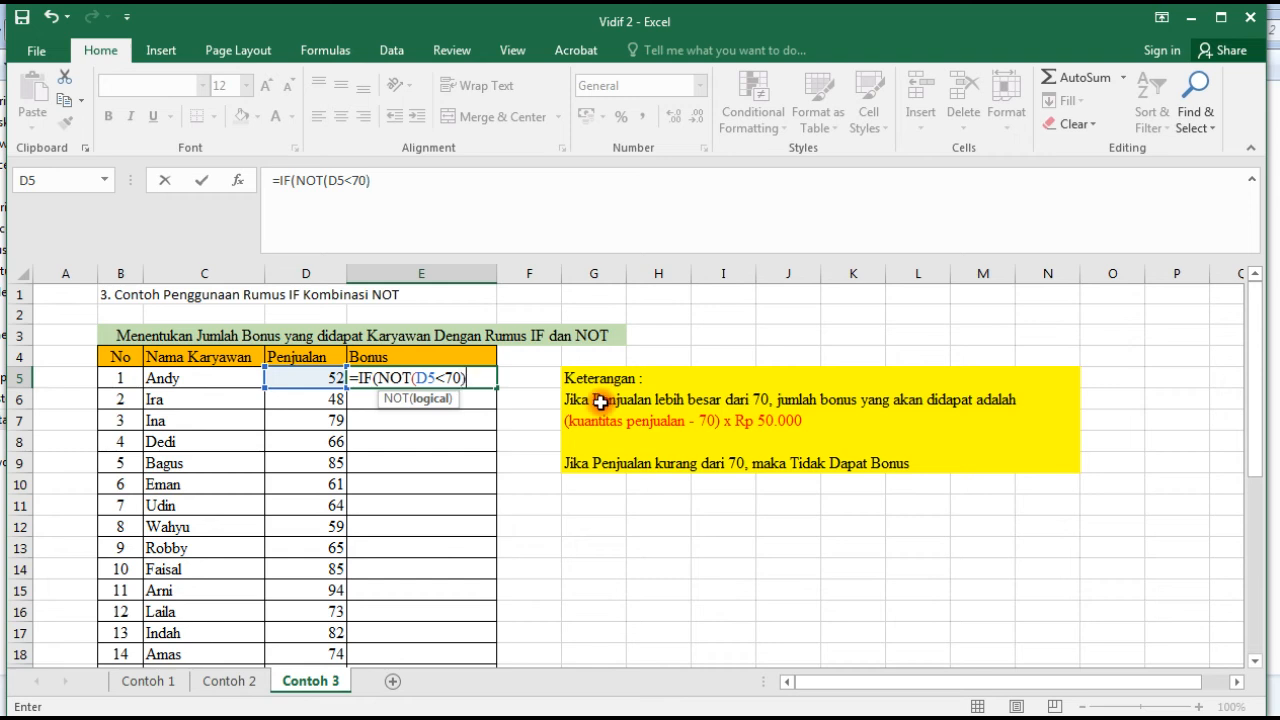
type(";")
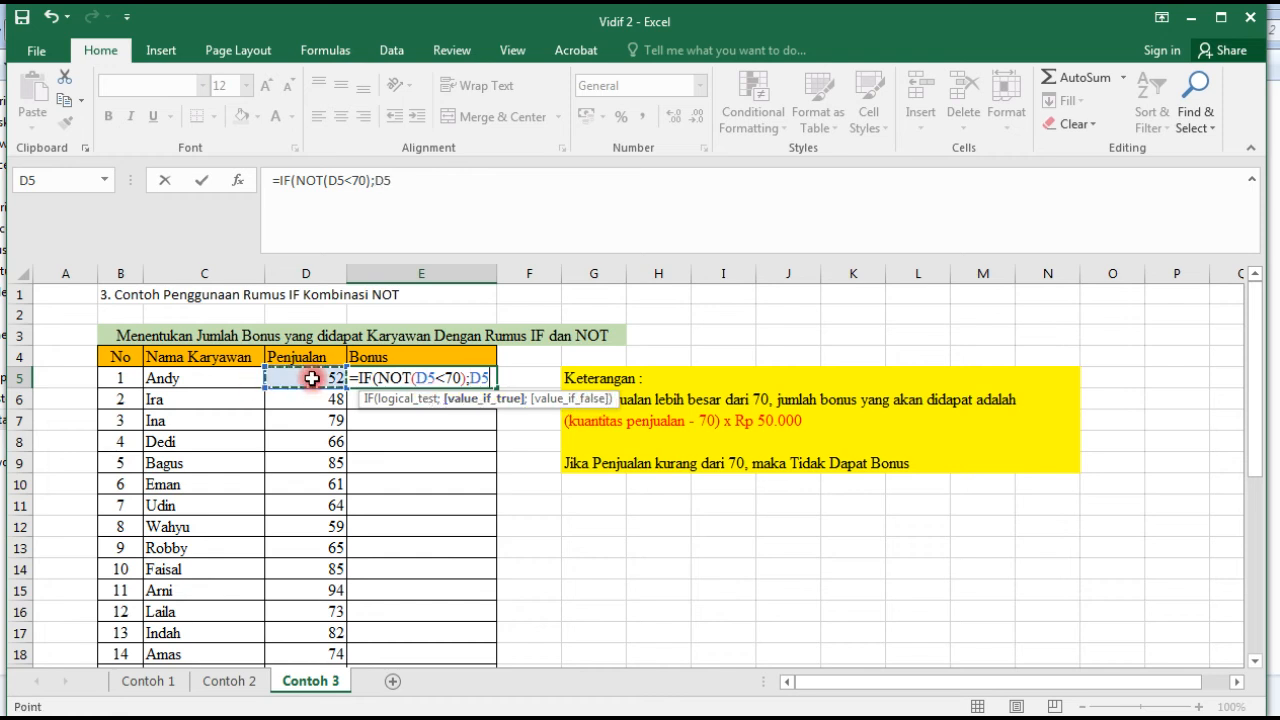
key("BackSpace")
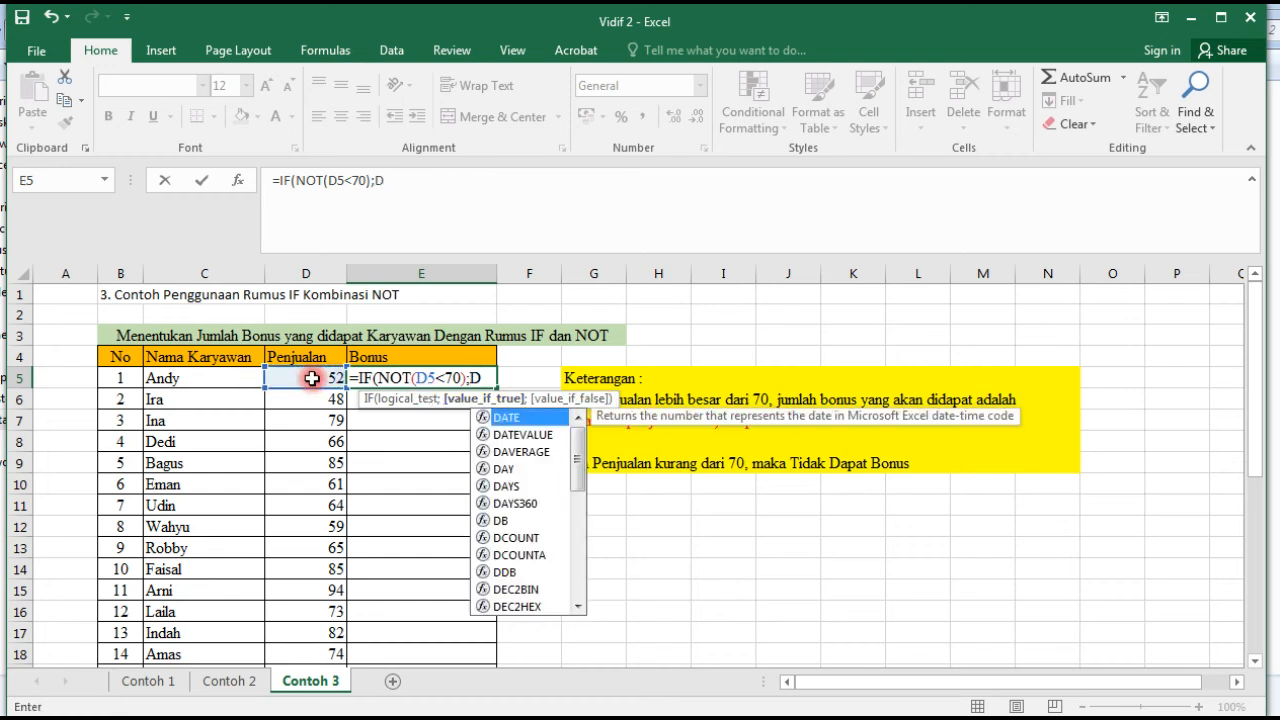
key("BackSpace")
left_click(312, 378)
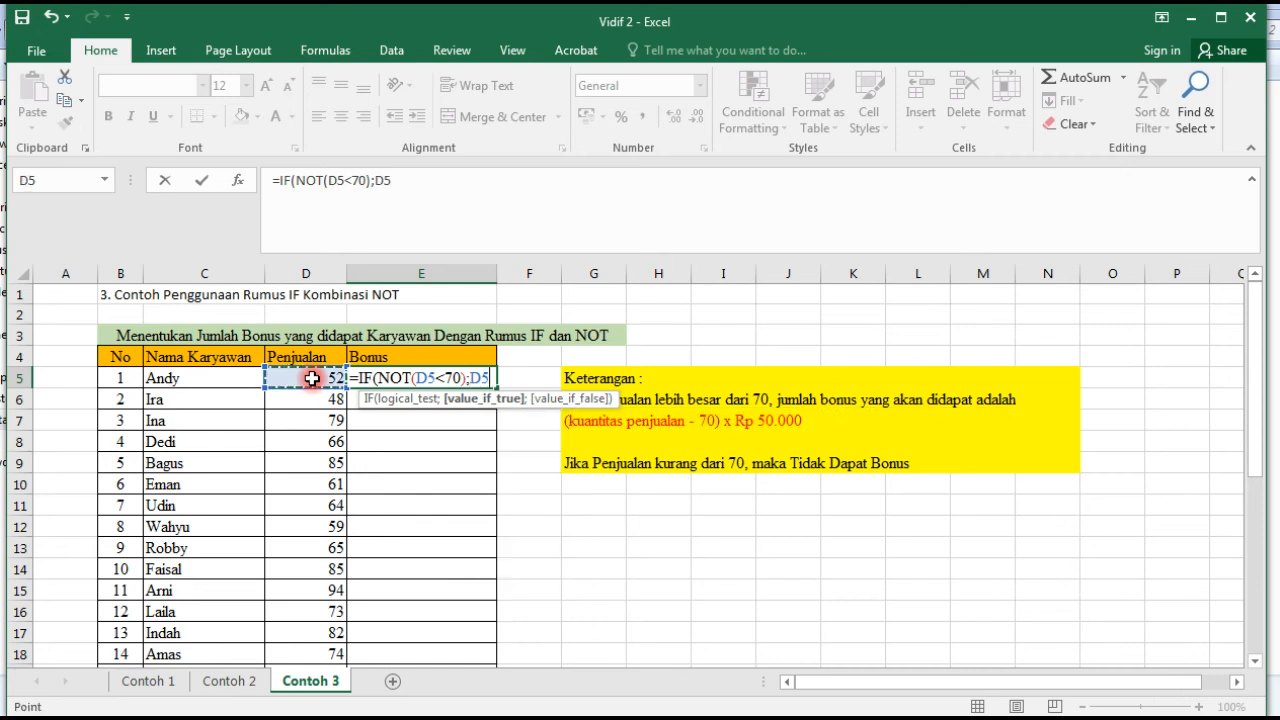
key("BackSpace")
key("BackSpace")
key("BackSpace")
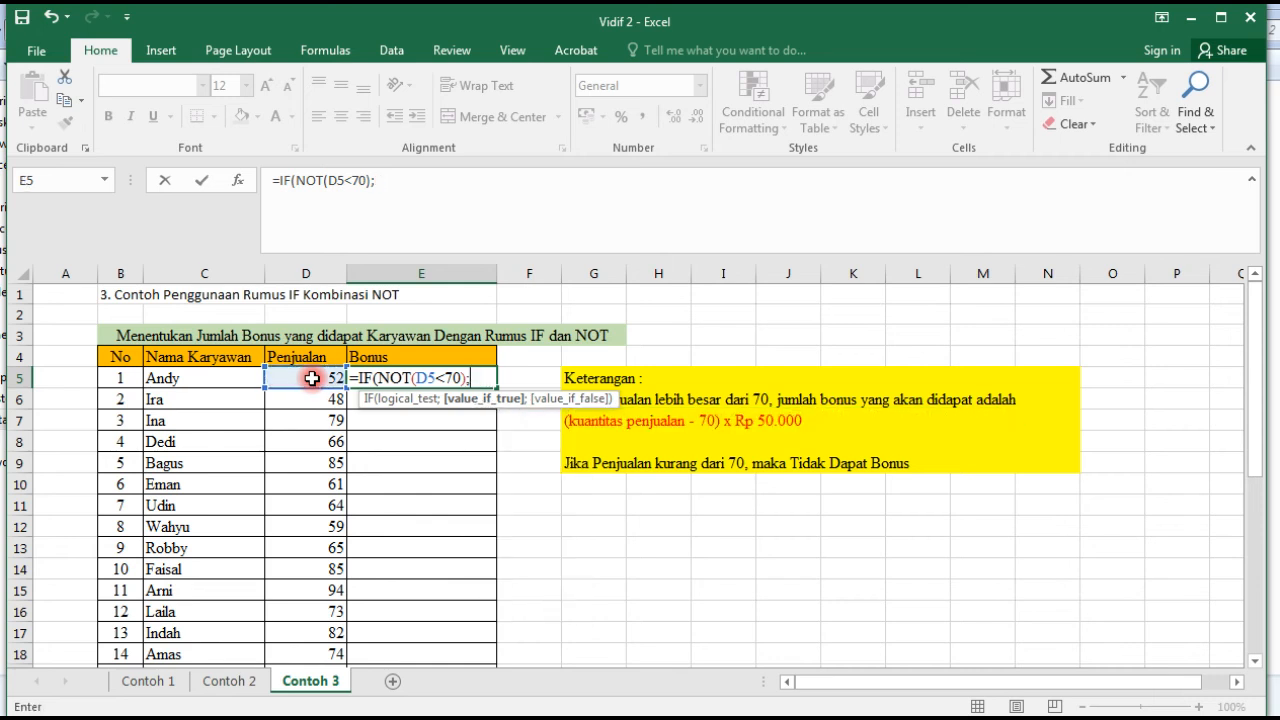
Enter (D5-70)*50000 as the value-if-true argument of the IF formula in E5.
type(";(")
left_click(312, 378)
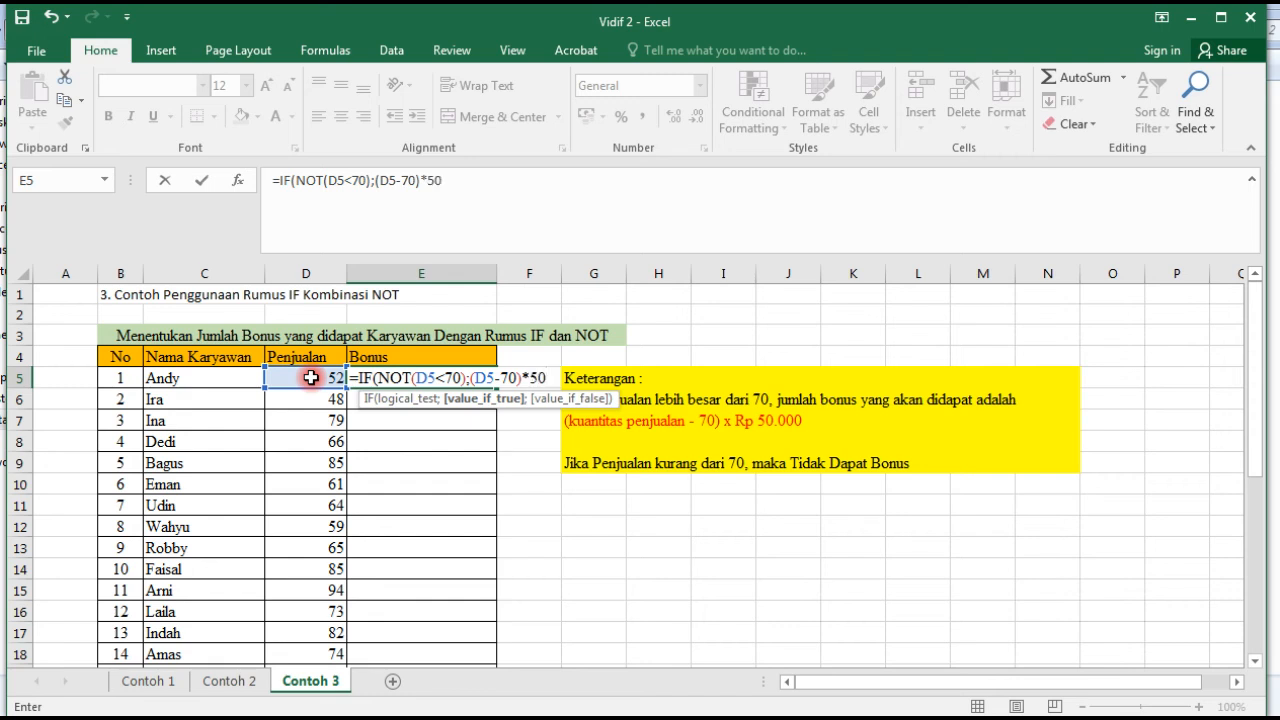
type("000")
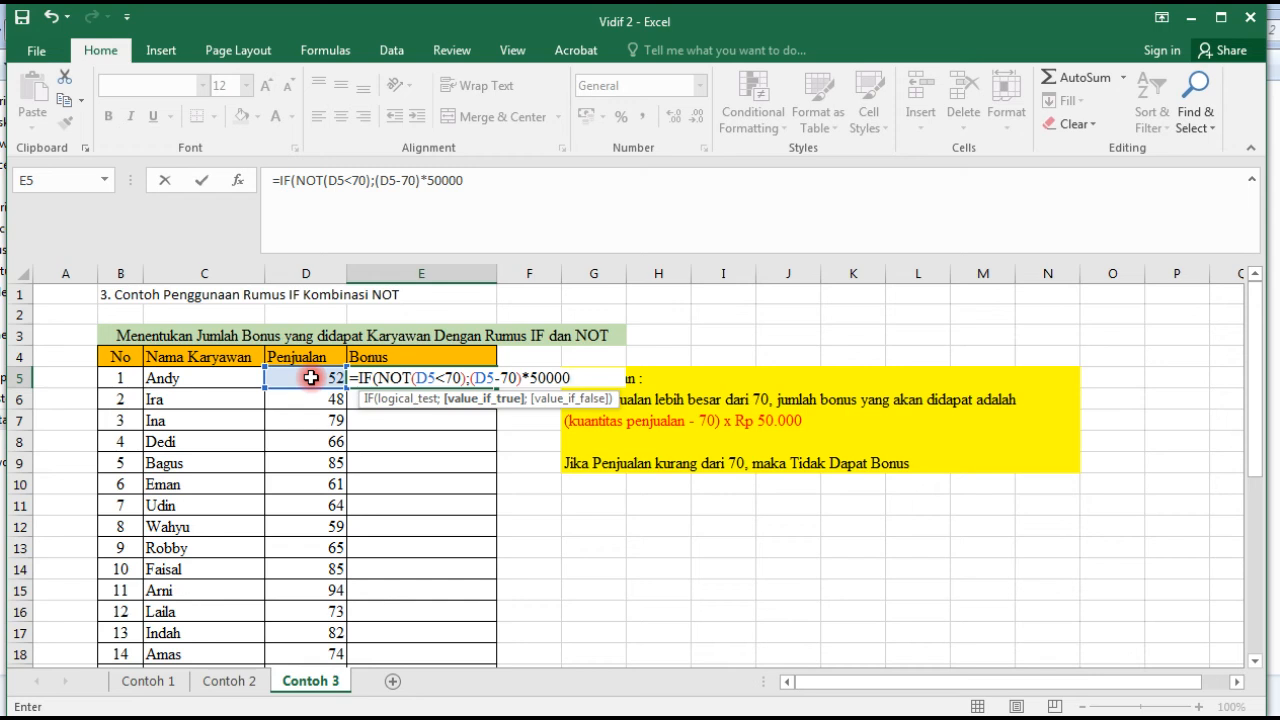
Complete the E5 formula with "TIDAK DAPAT BONUS" as the value if false and commit it.
type(";")
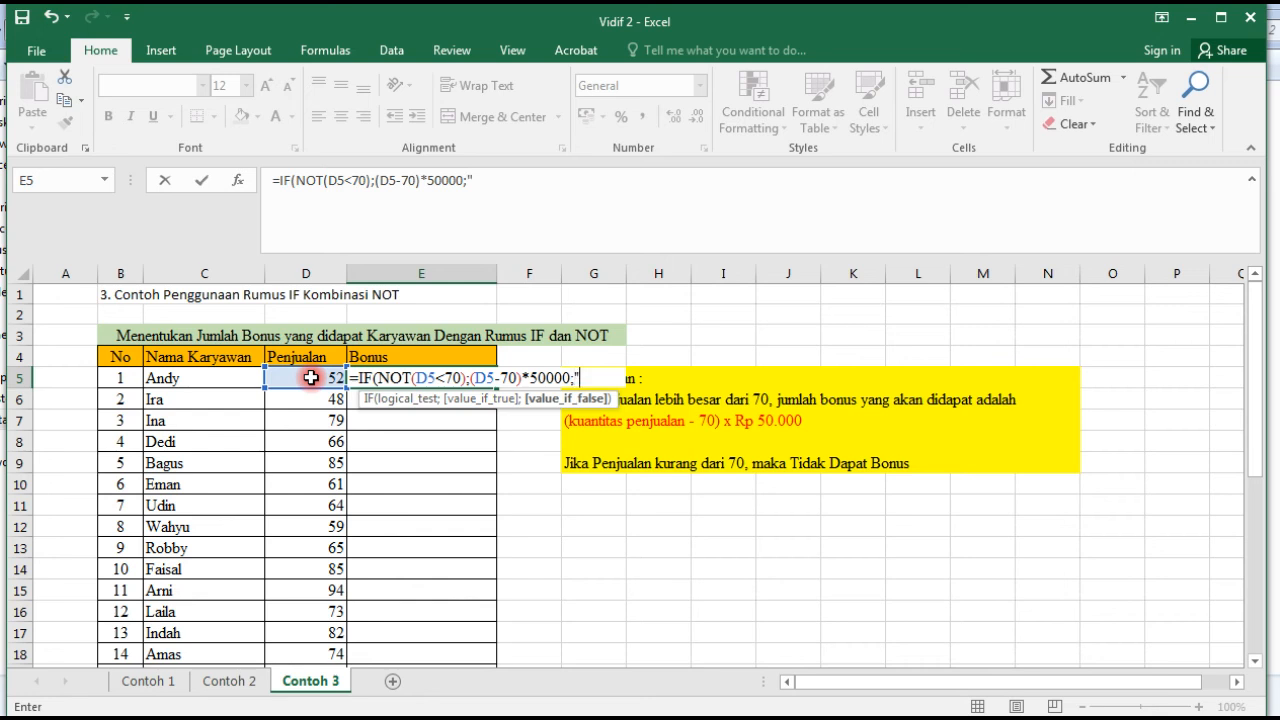
type("\"TIDAK")
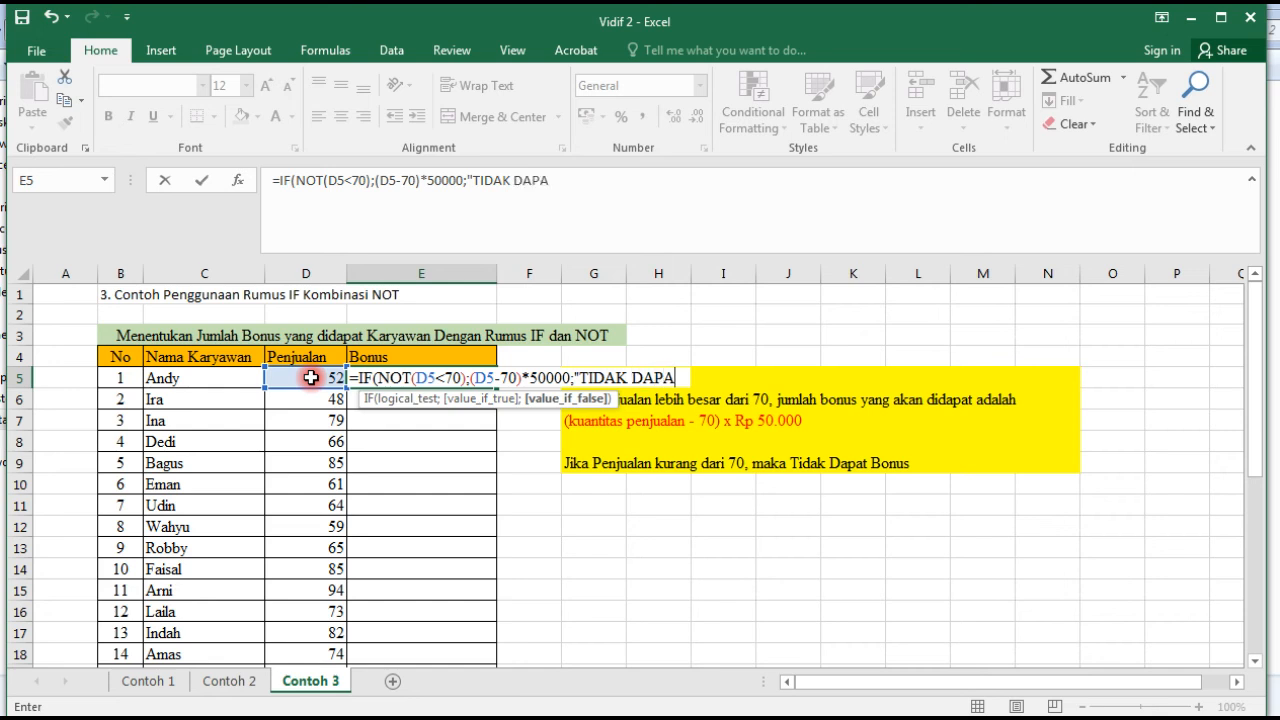
type("DAPAT BONUS")
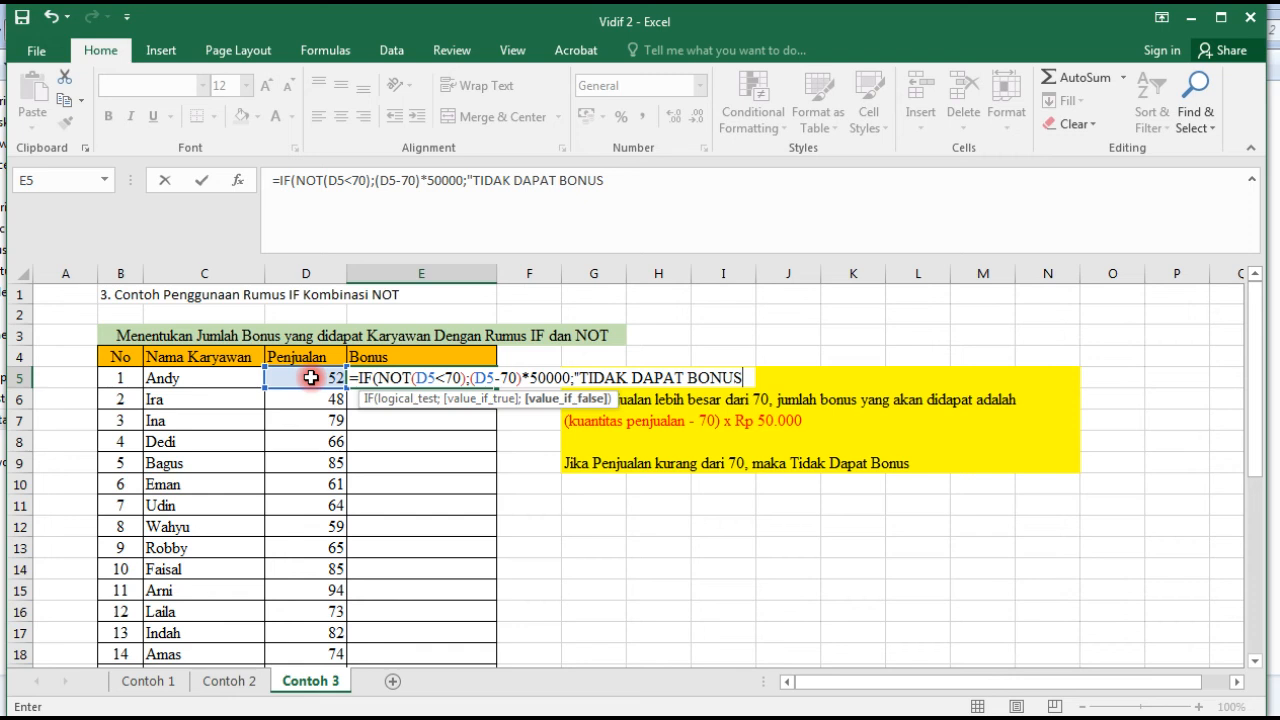
type("\")")
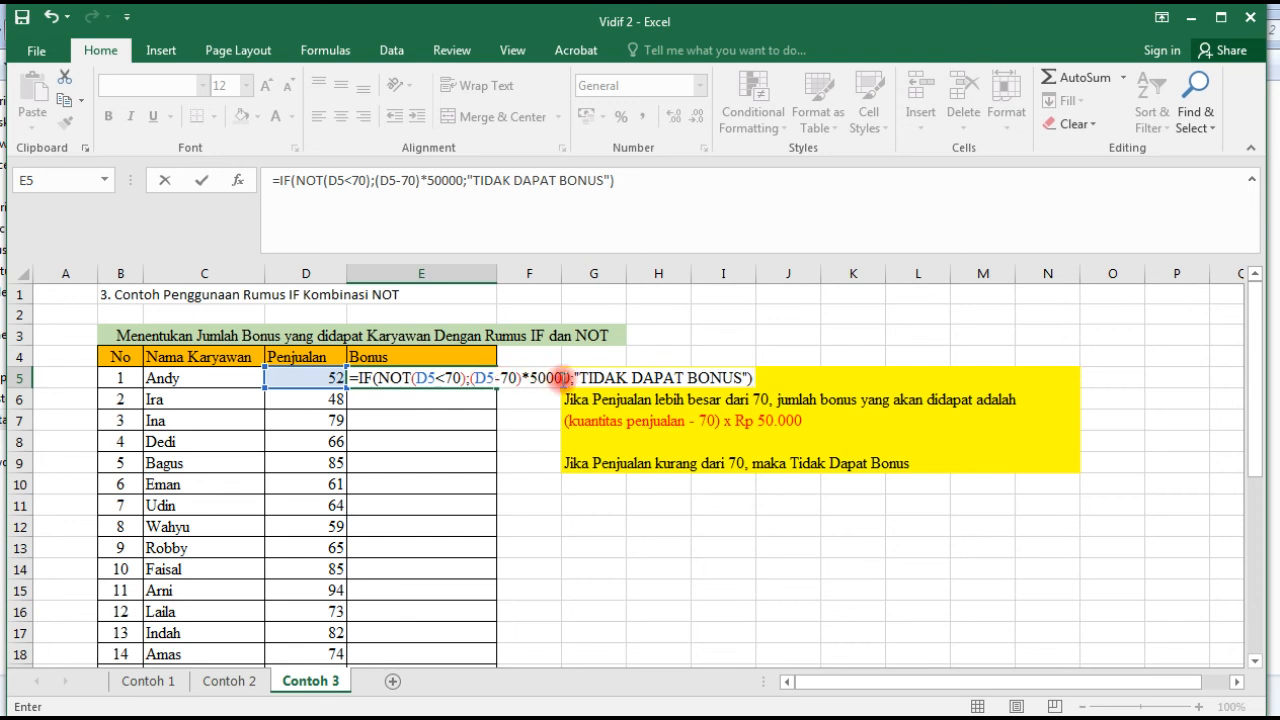
left_click(758, 379)
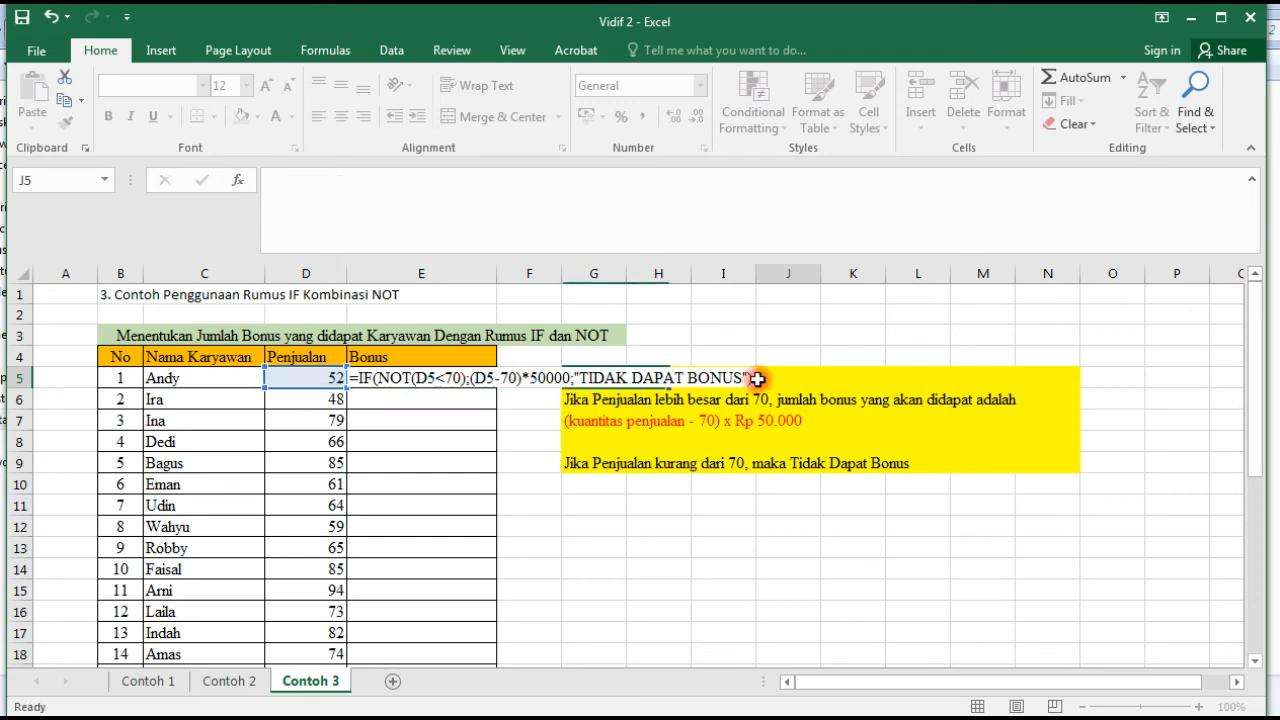
left_click(462, 385)
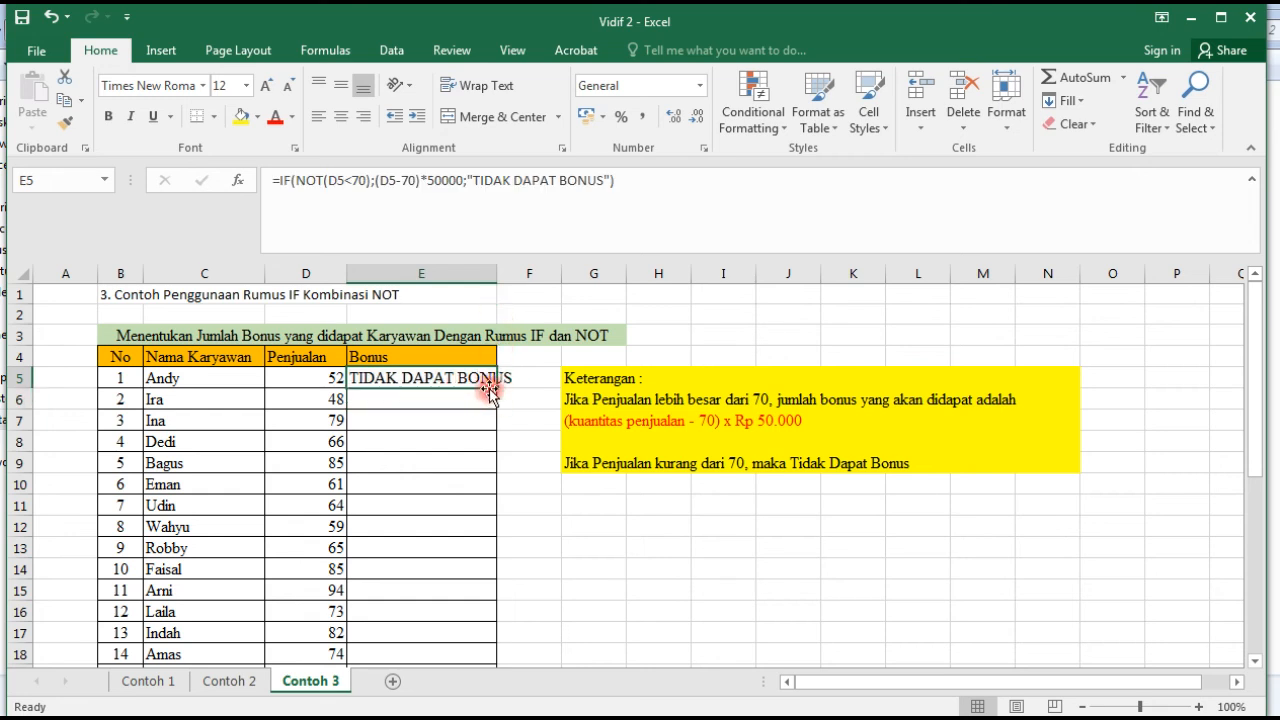
Fill the E5 bonus formula down through E34 and widen the Bonus column to fit its text.
left_click_drag(495, 387, 440, 560)
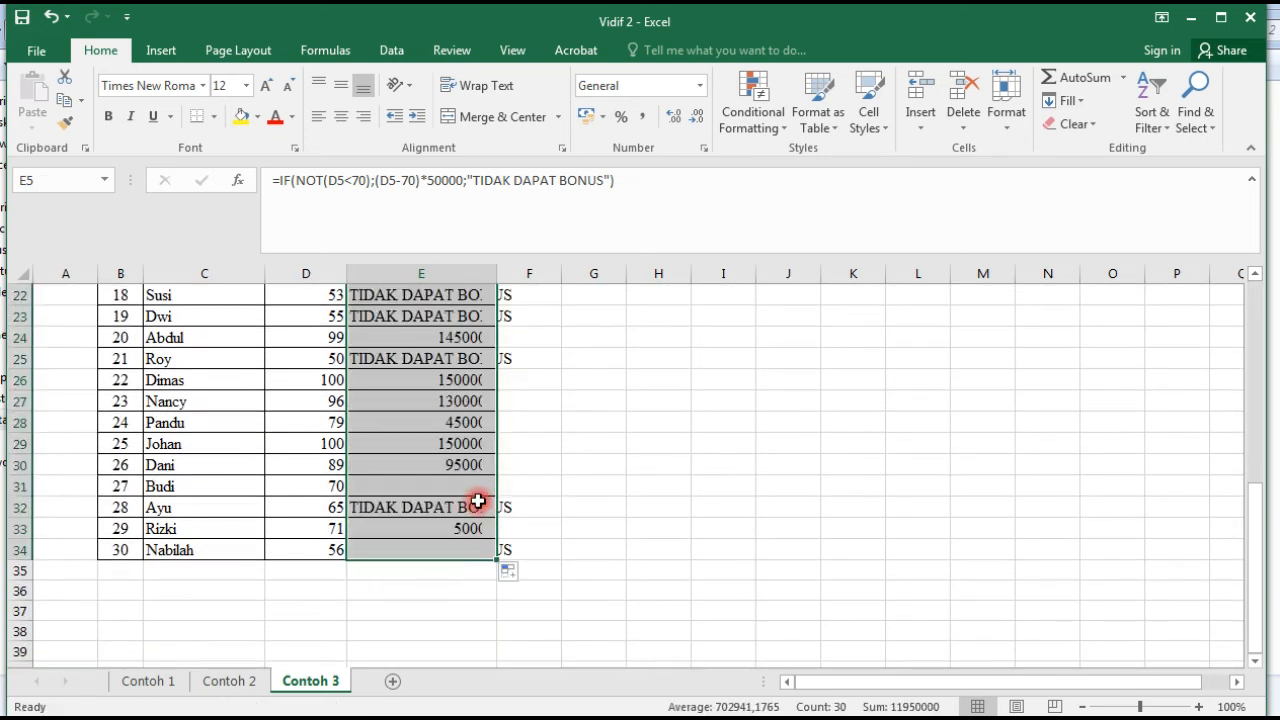
scroll(477, 495, "up", 7)
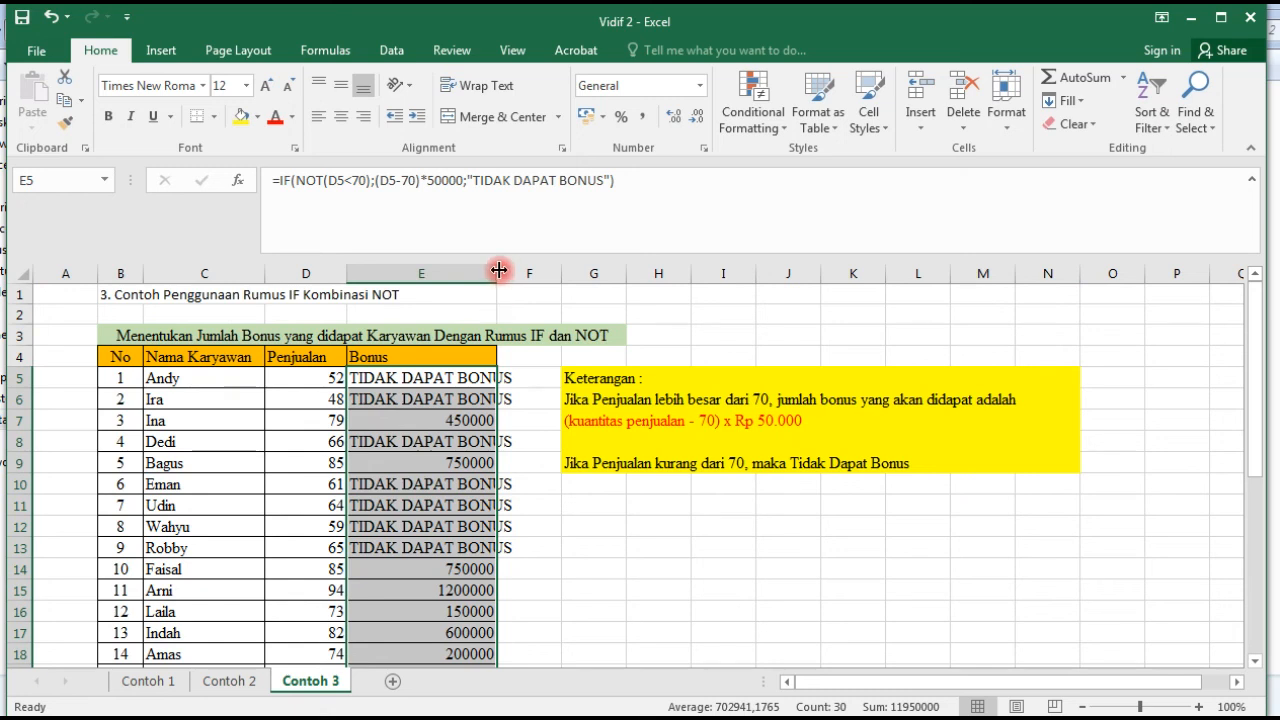
left_click_drag(497, 273, 531, 281)
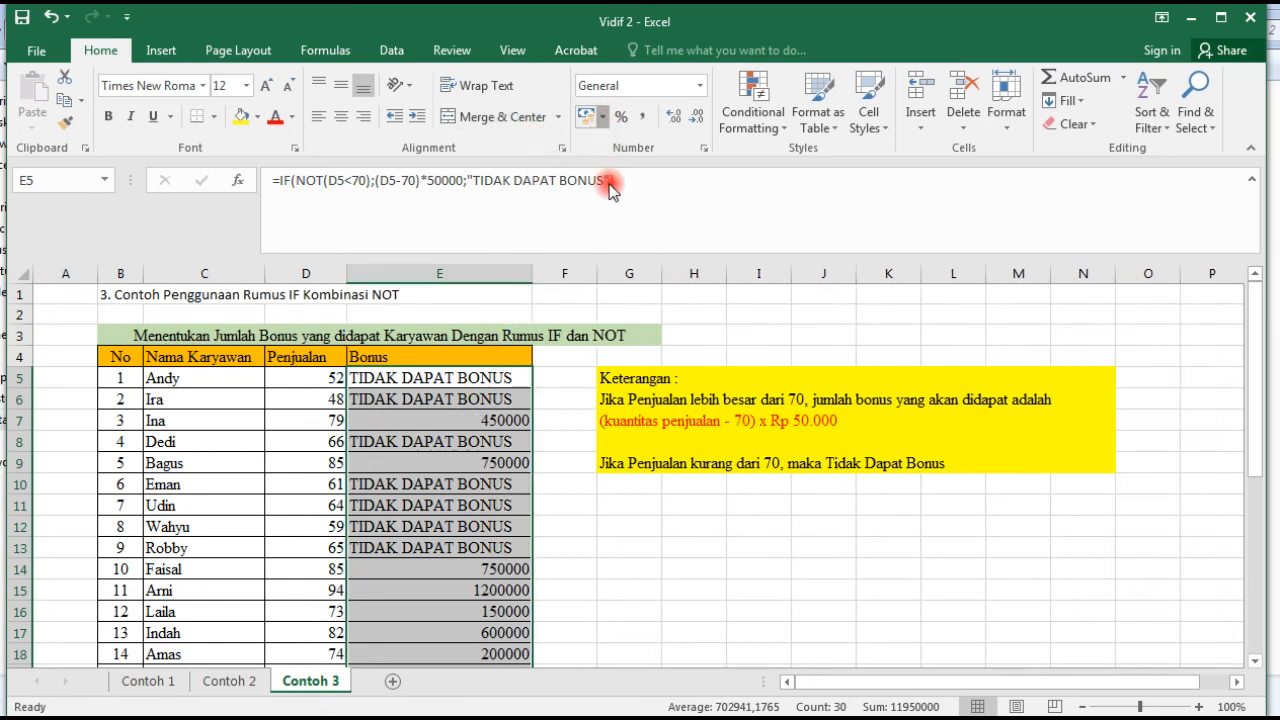
Format the Bonus cells E5:E34 as Currency and centre them horizontally.
left_click(603, 116)
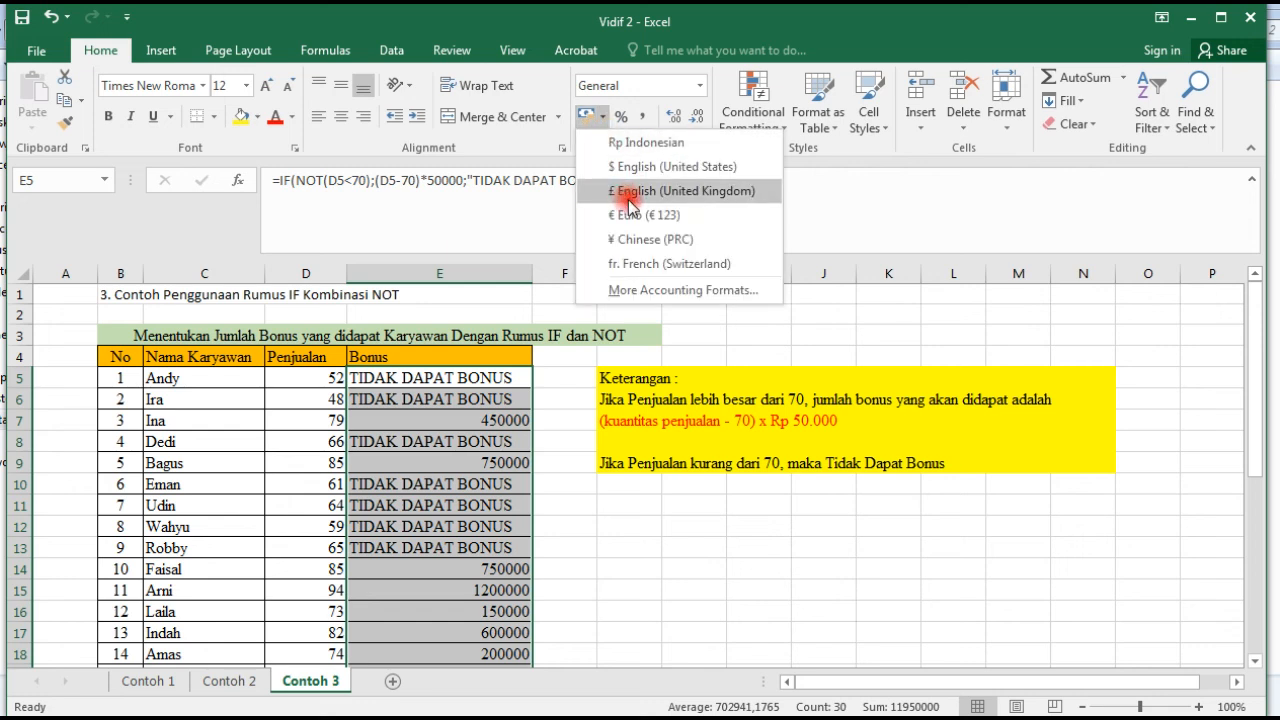
left_click(697, 87)
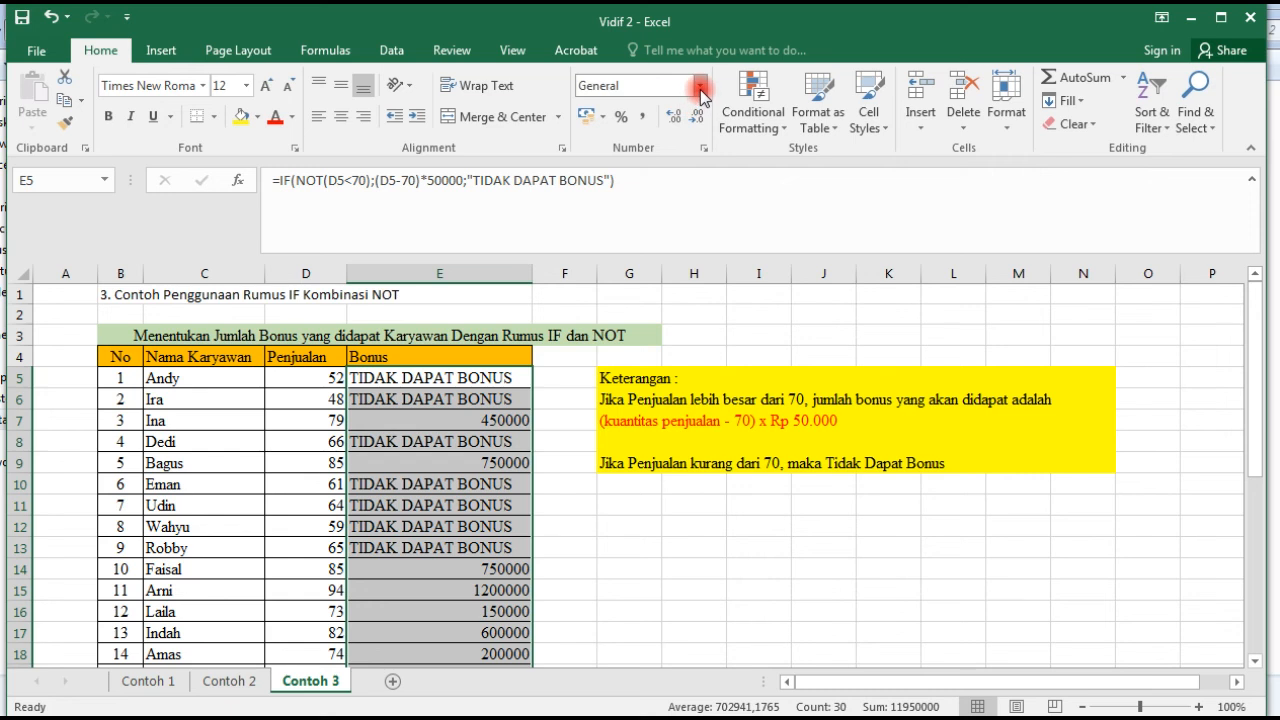
left_click(699, 87)
left_click(655, 210)
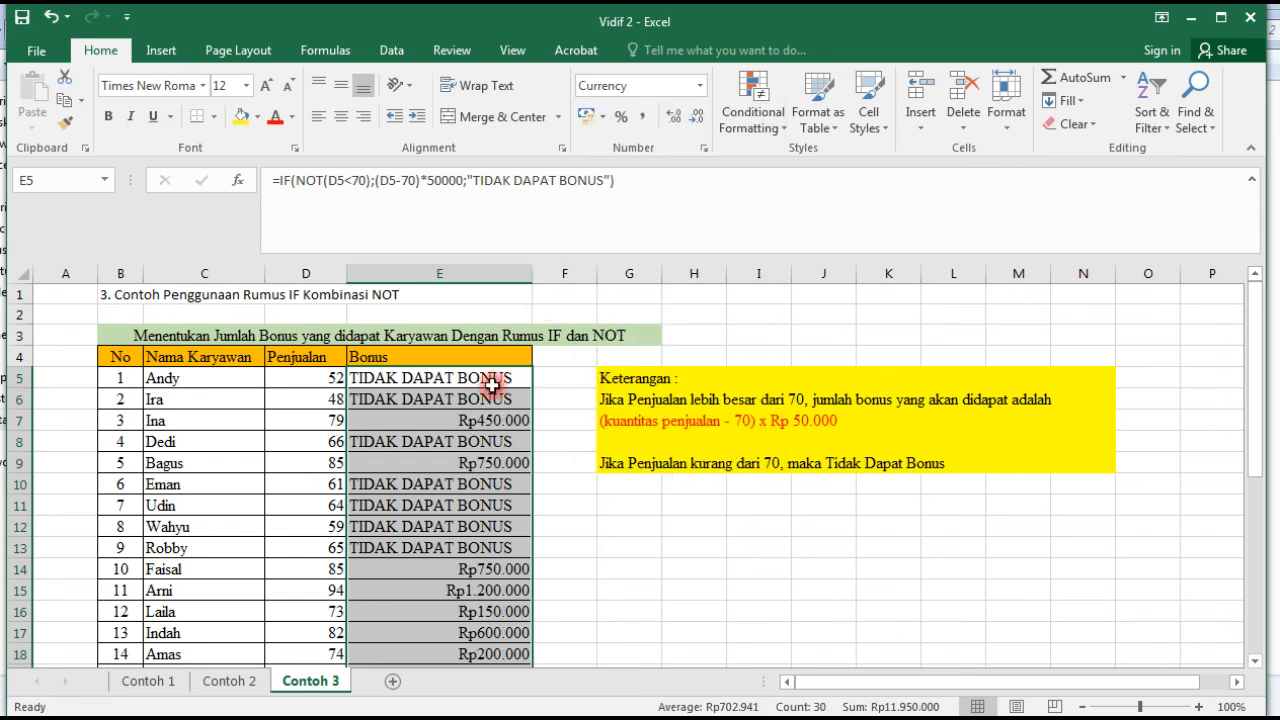
left_click(341, 116)
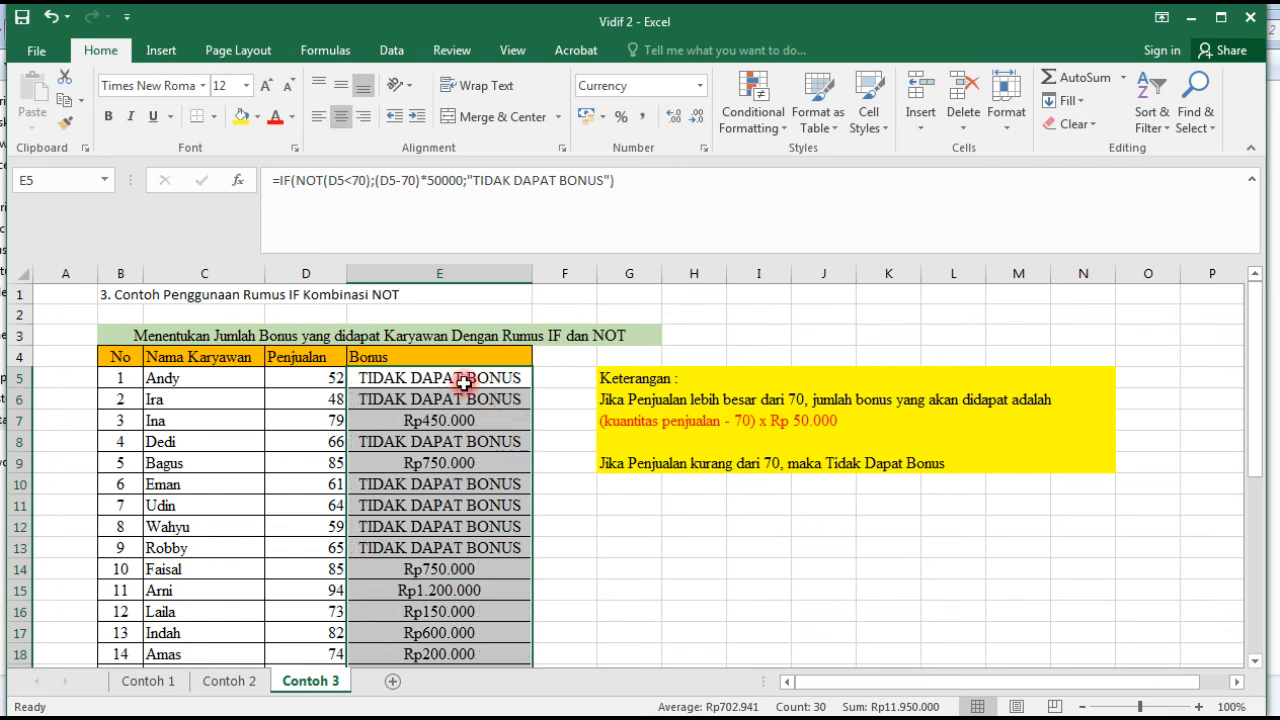
Review the Bonus formulas in E6 and E5 and compare E5 with the Penjualan value in D5.
double_click(460, 392)
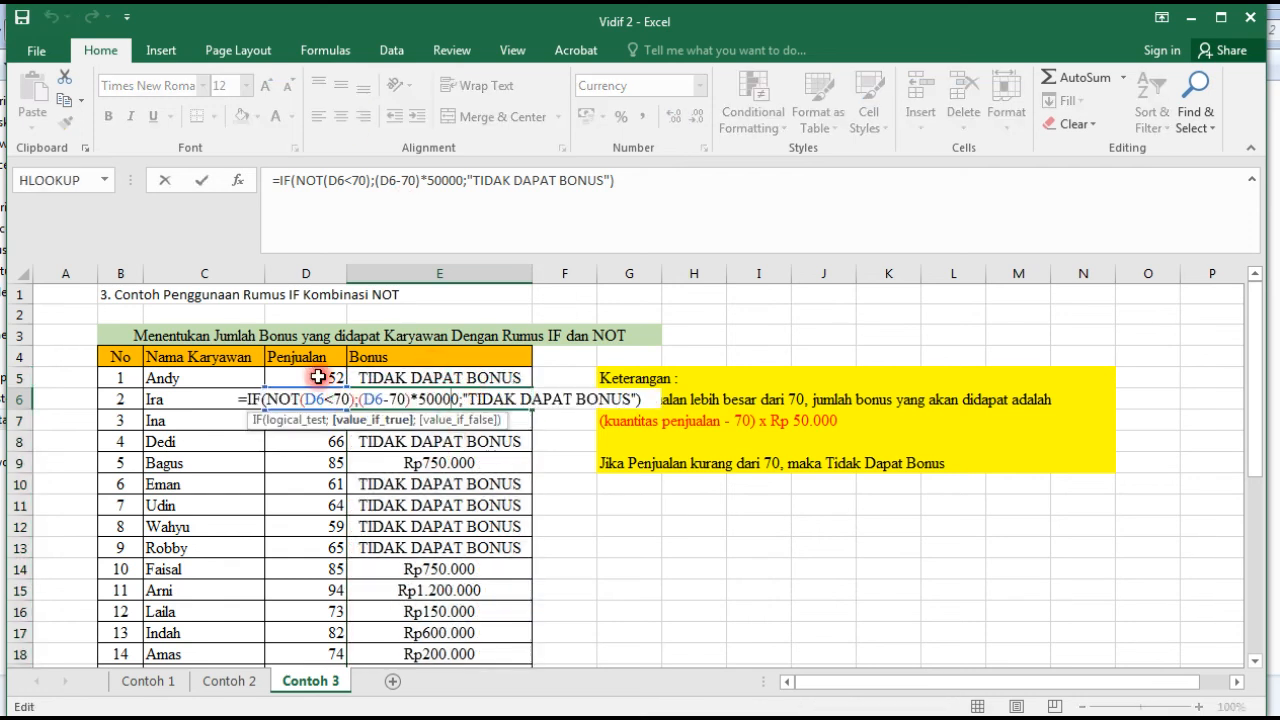
left_click(629, 194)
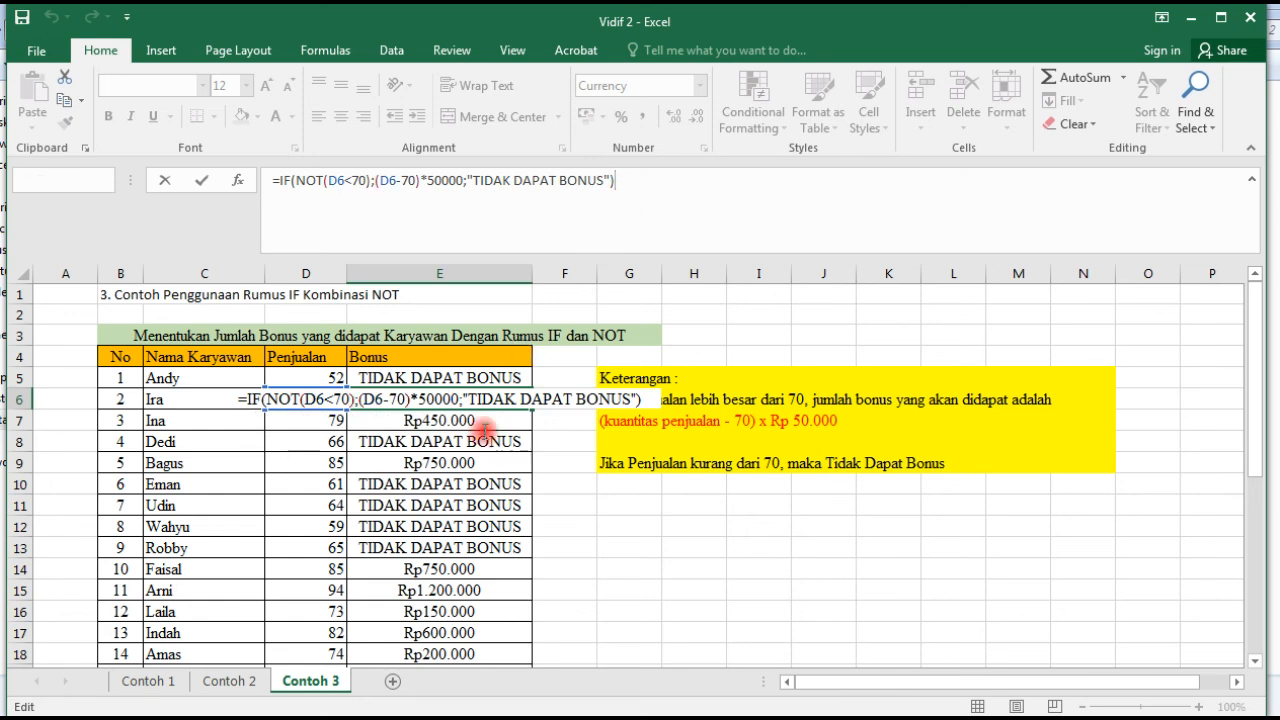
key("Return")
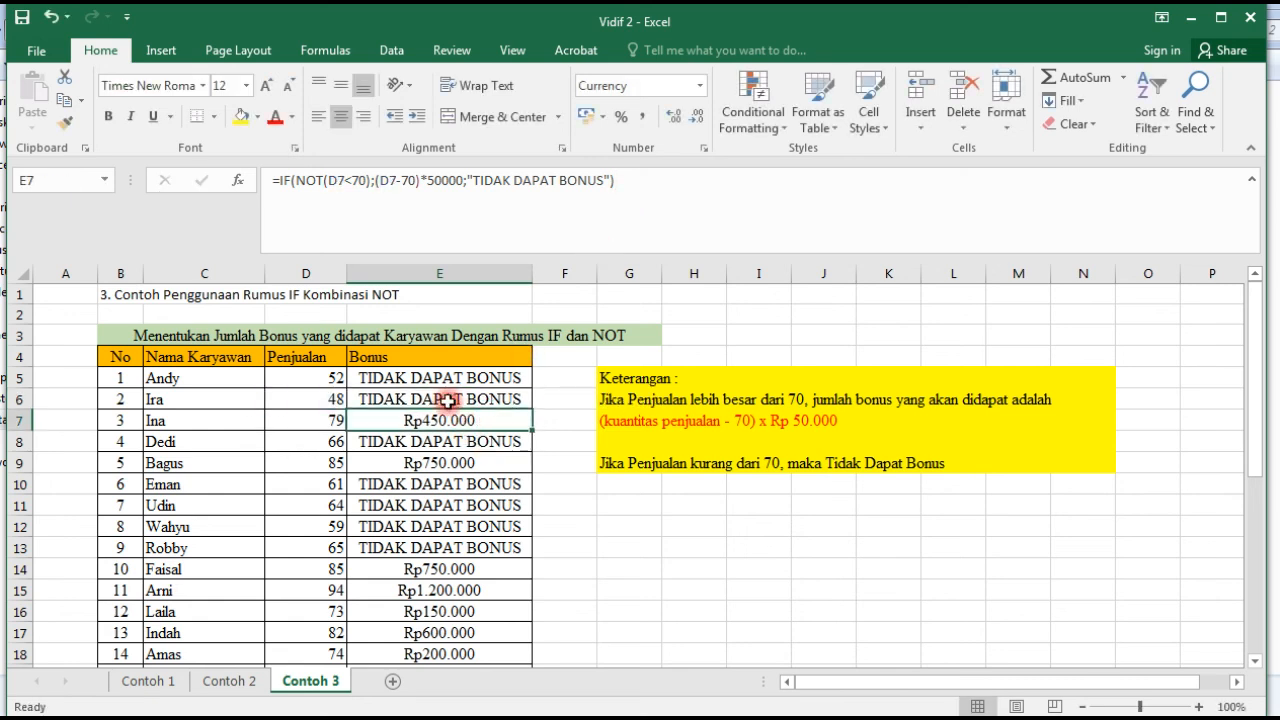
left_click(415, 381)
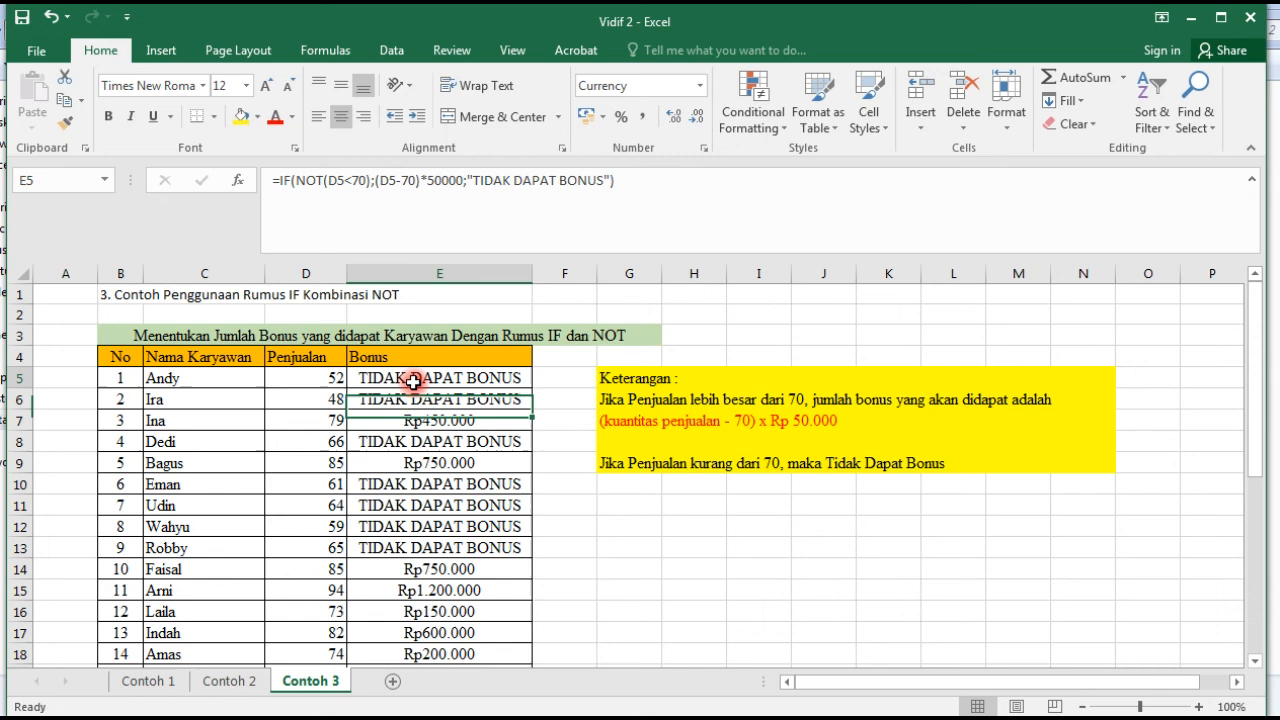
left_click(332, 384)
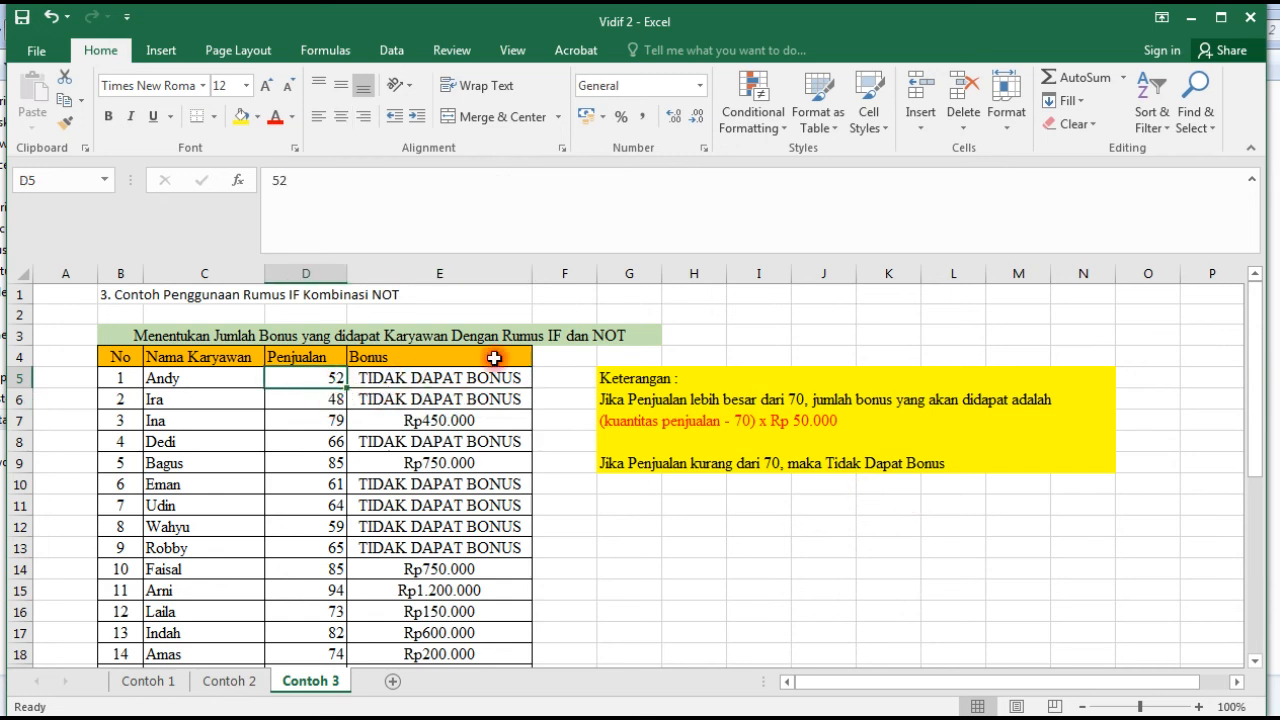
left_click(445, 383)
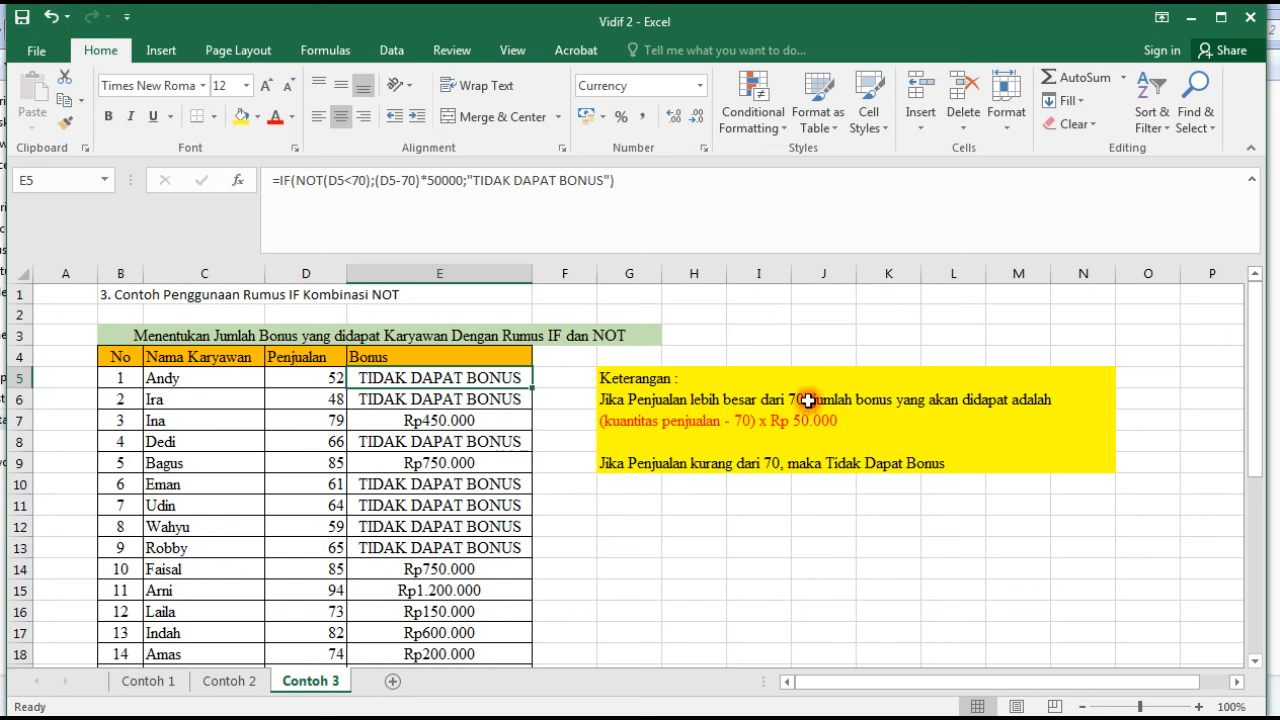
Check the Penjualan values in D6, D7 and D9 against the bonus criteria and the Bonus results in rows 6, 7 and 9.
left_click(318, 400)
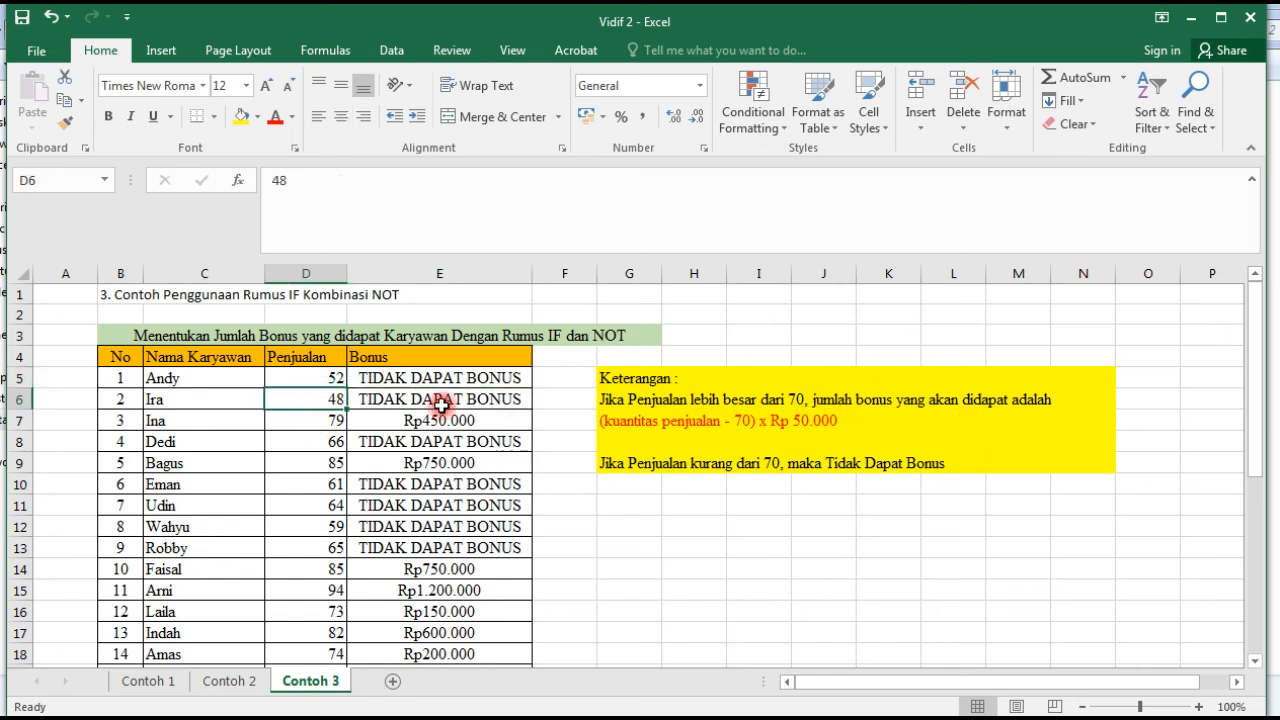
left_click(335, 420)
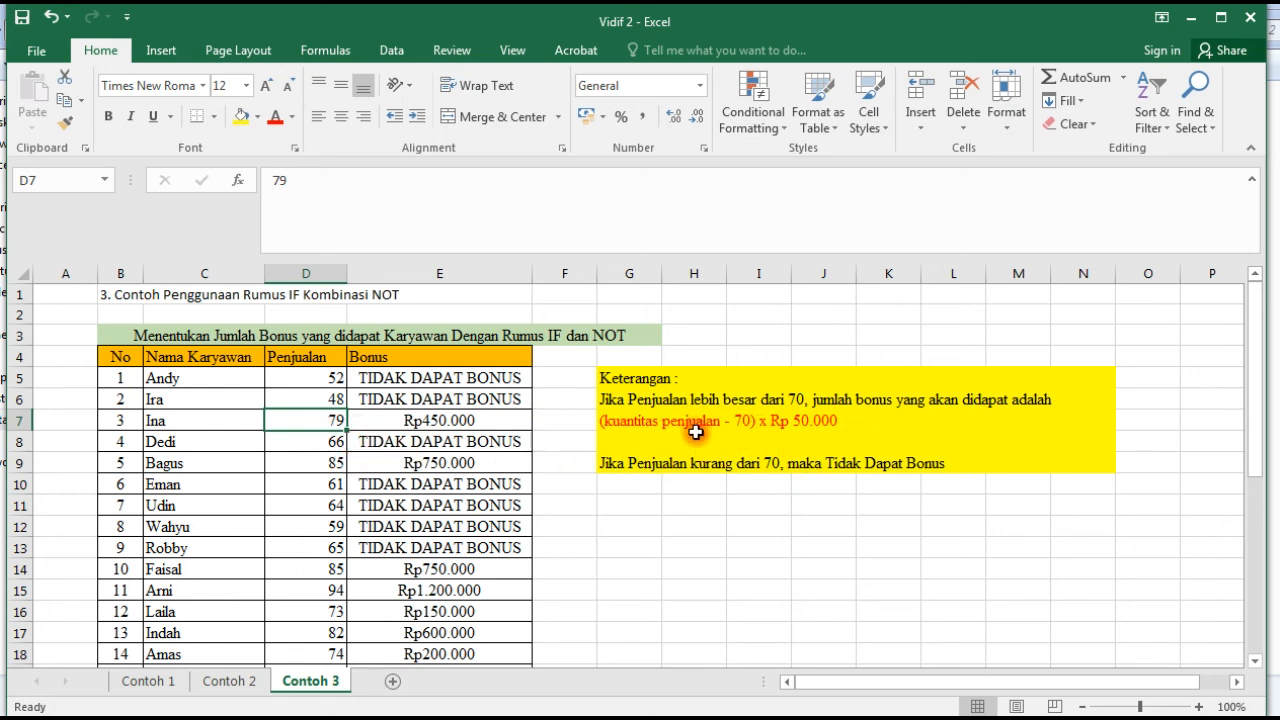
left_click(430, 425)
left_click(323, 426)
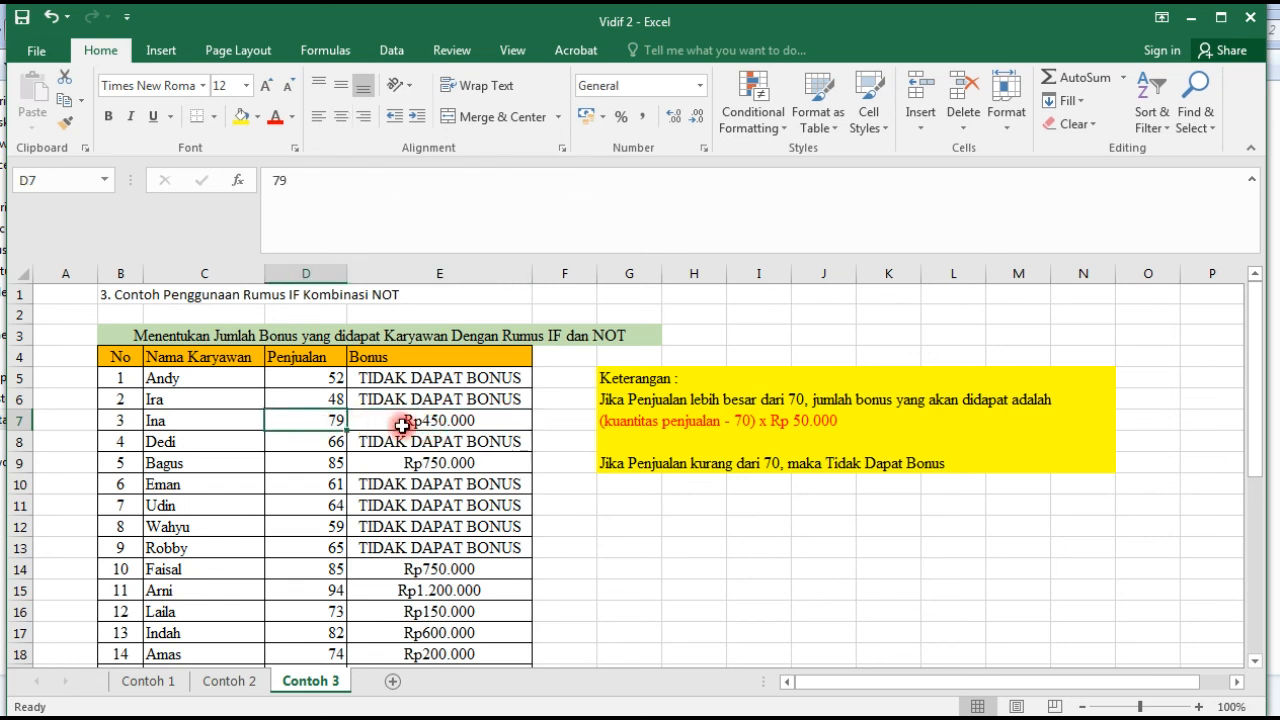
left_click(401, 425)
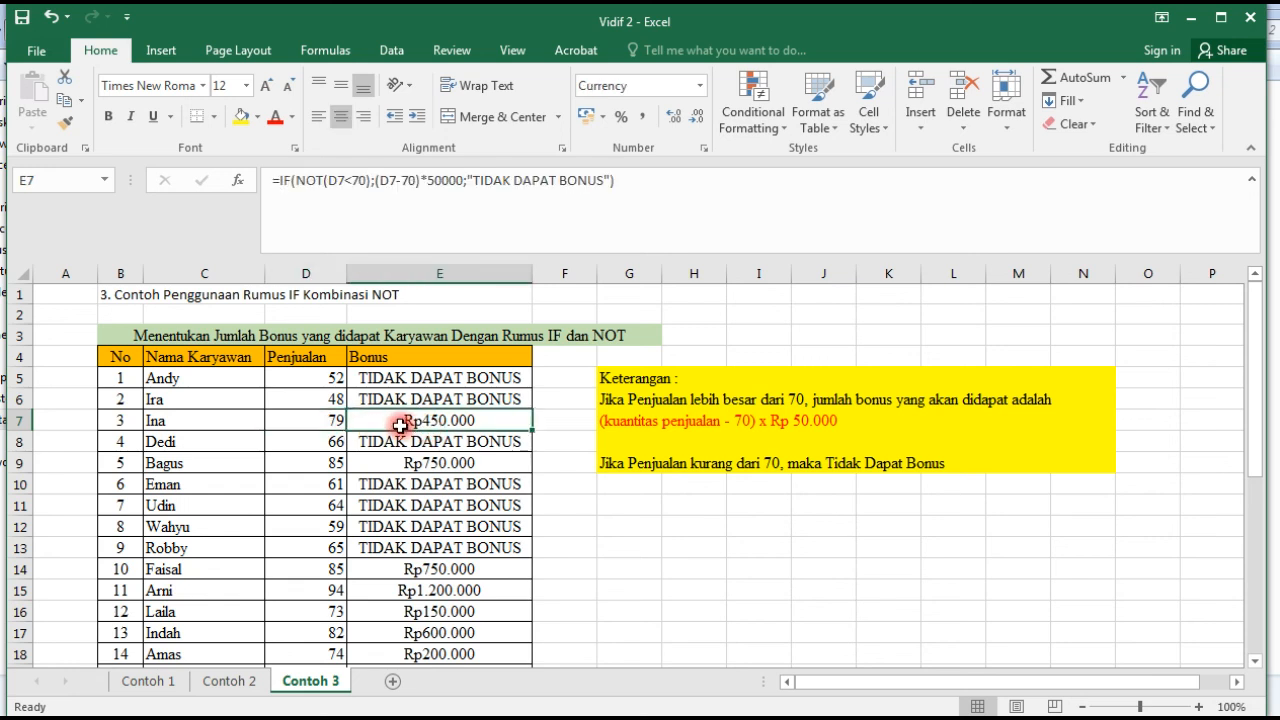
left_click(330, 466)
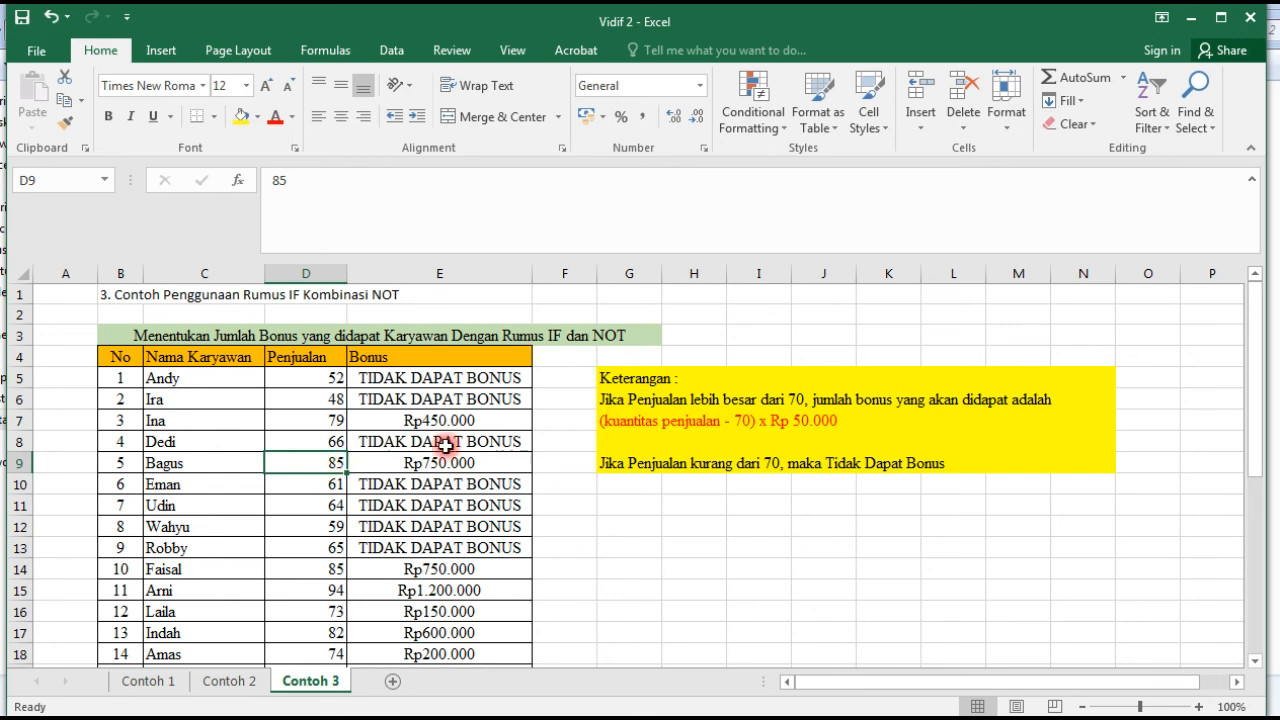
left_click(332, 360)
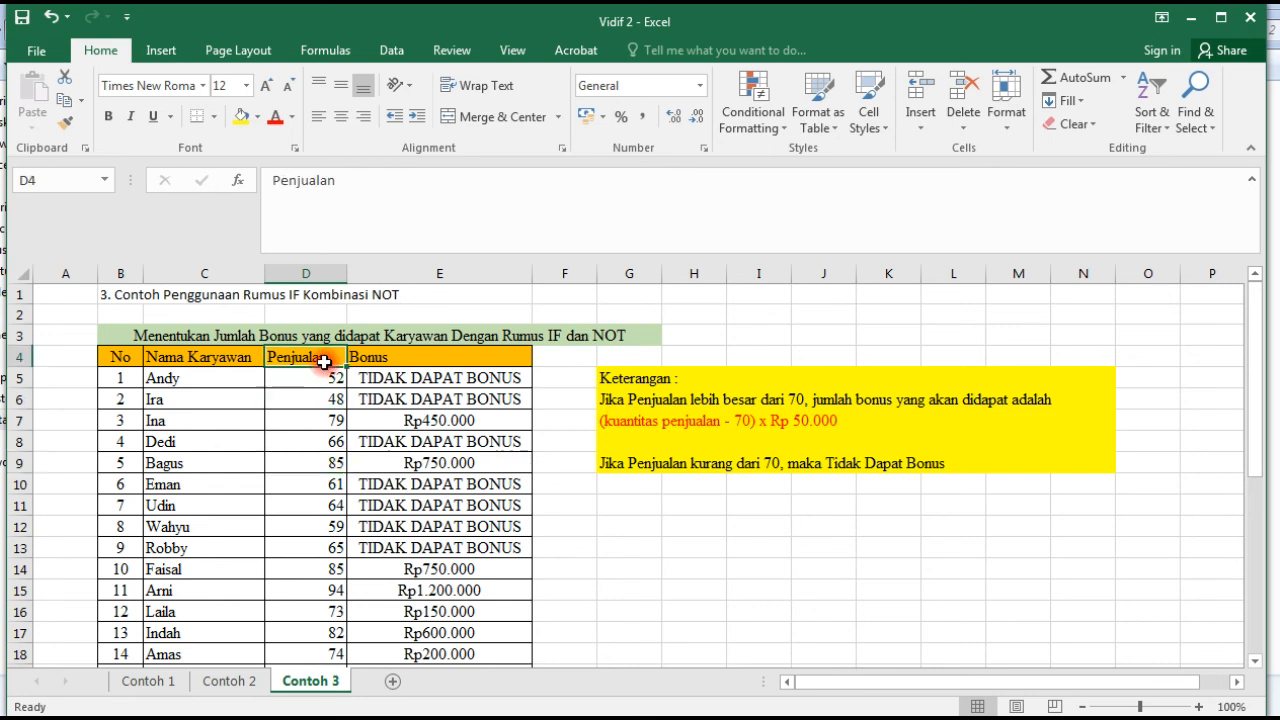
left_click(330, 462)
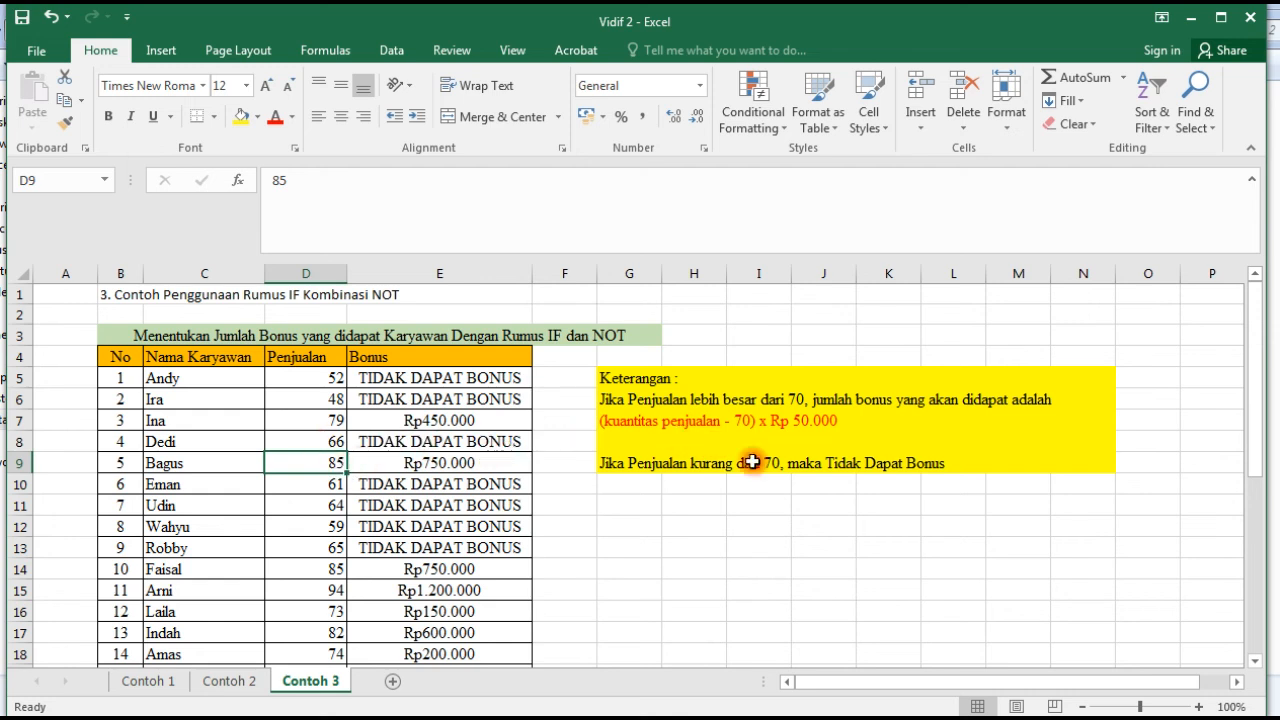
left_click(368, 466)
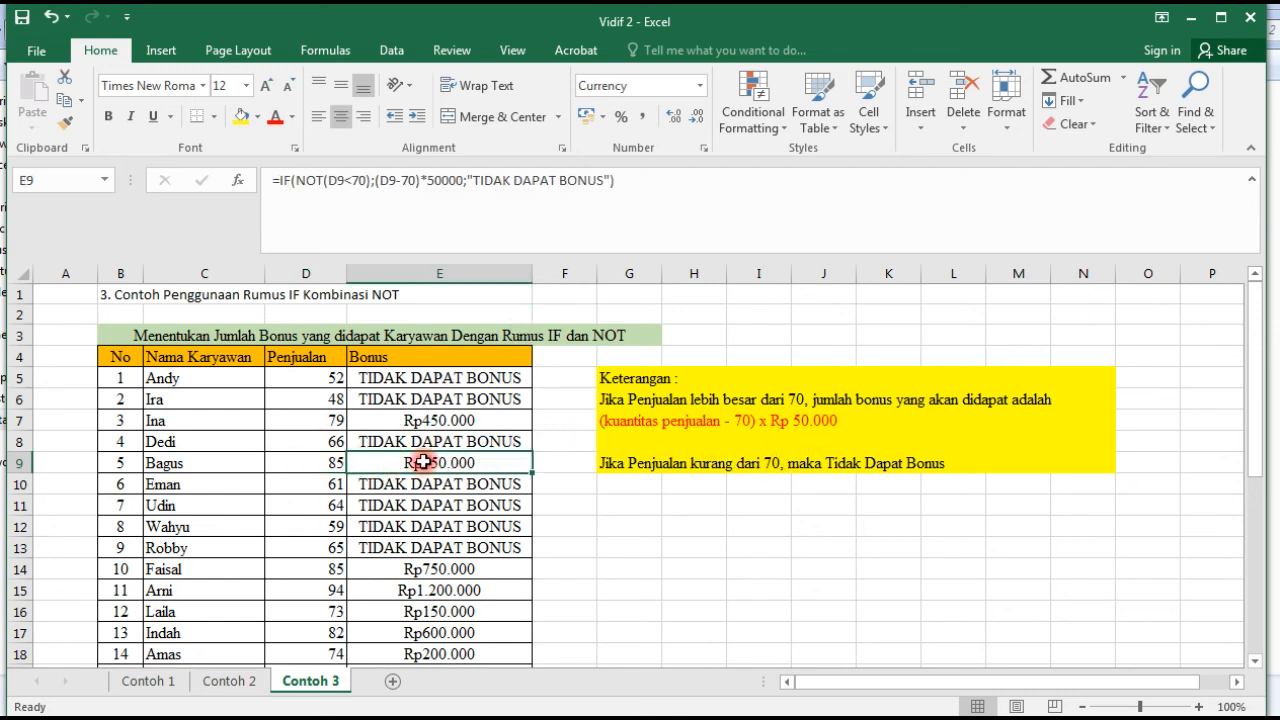
Compare the Penjualan value in D15 with the Bonus formula and result in E15 using the bonus criteria.
left_click(335, 588)
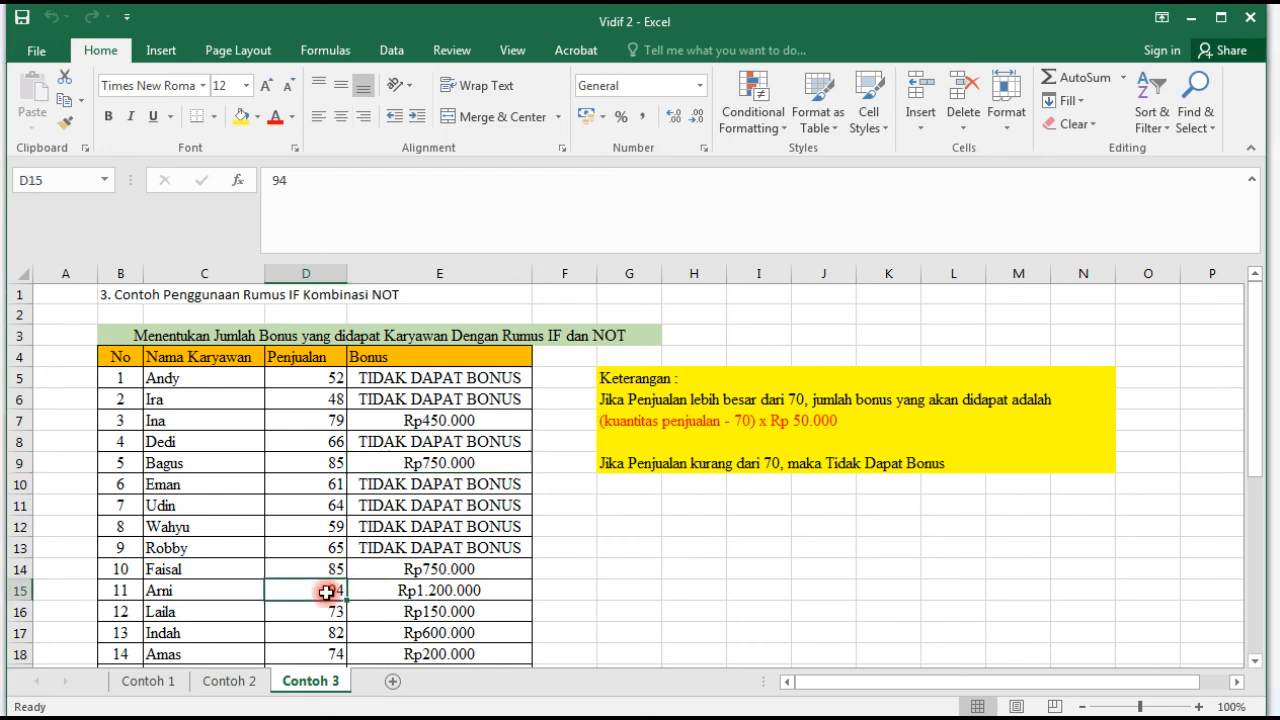
left_click(382, 591)
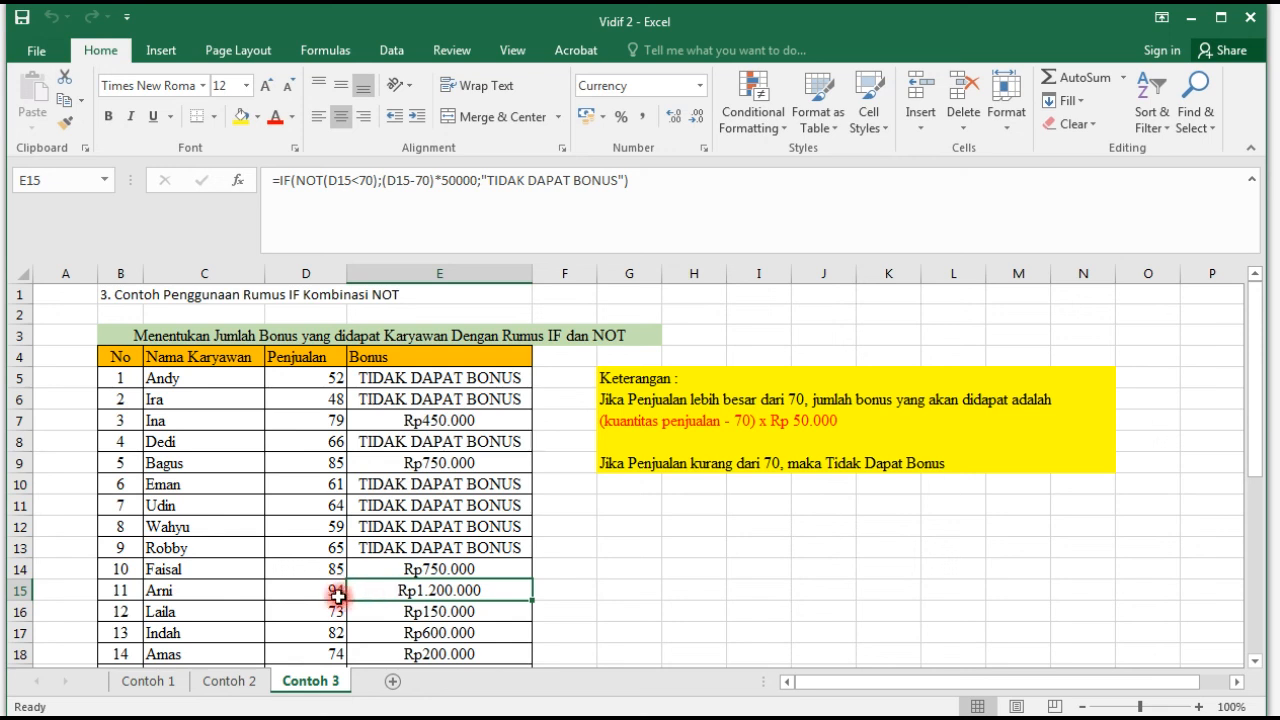
left_click(338, 590)
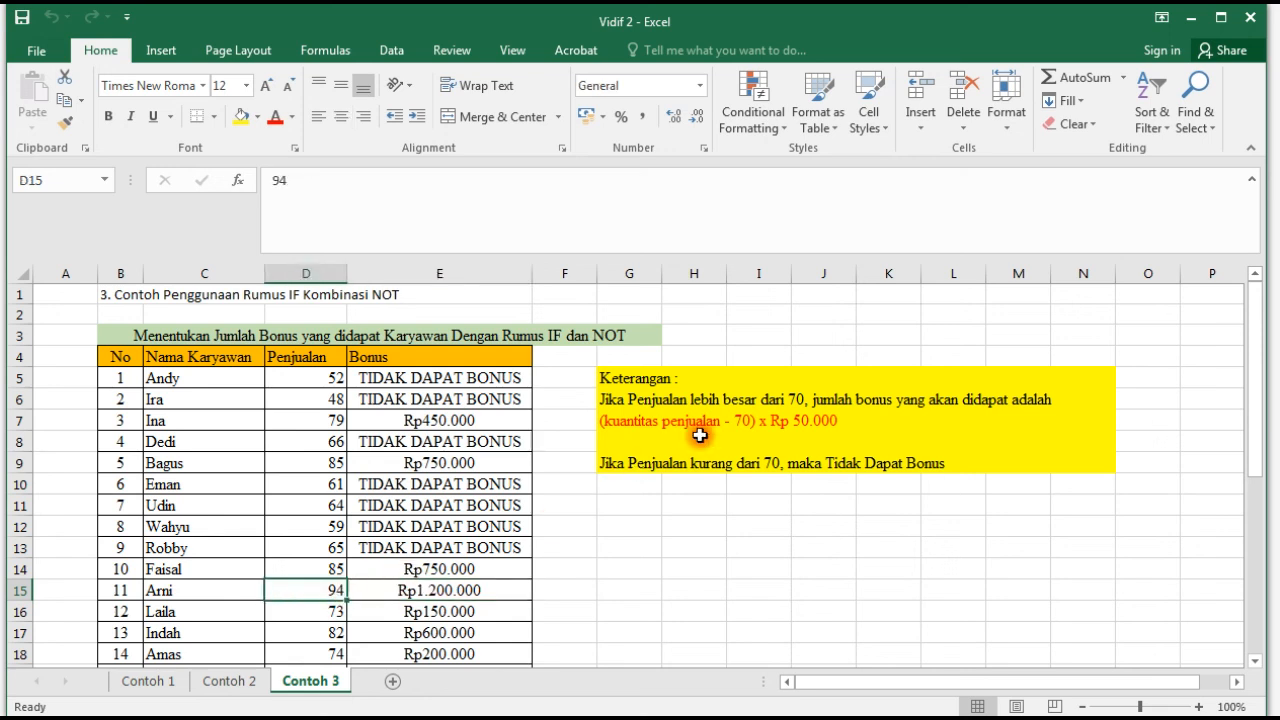
left_click(467, 591)
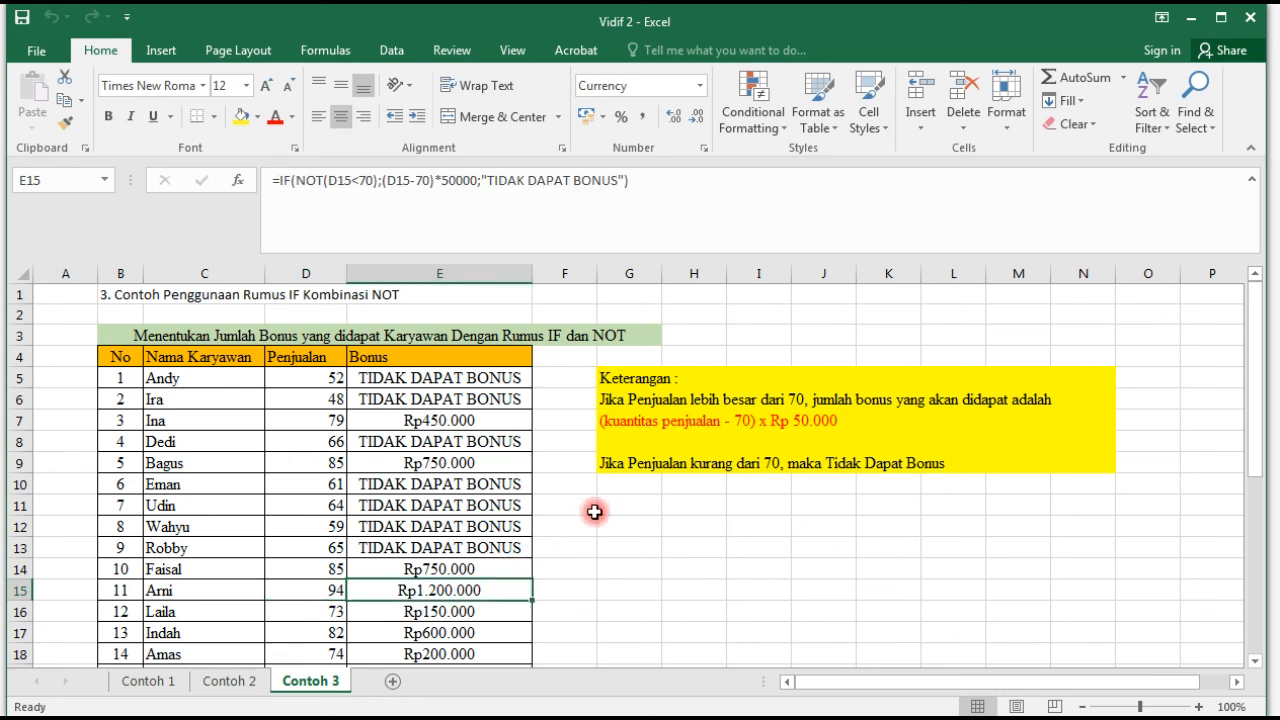
left_click(337, 592)
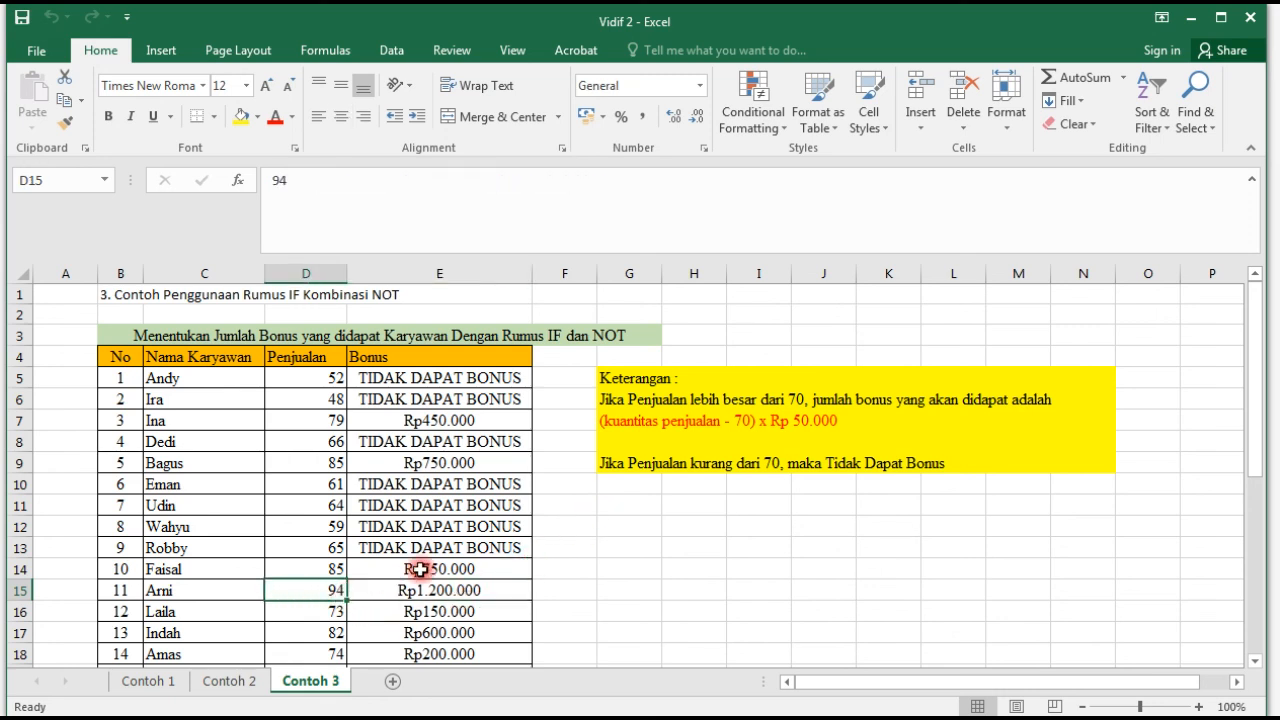